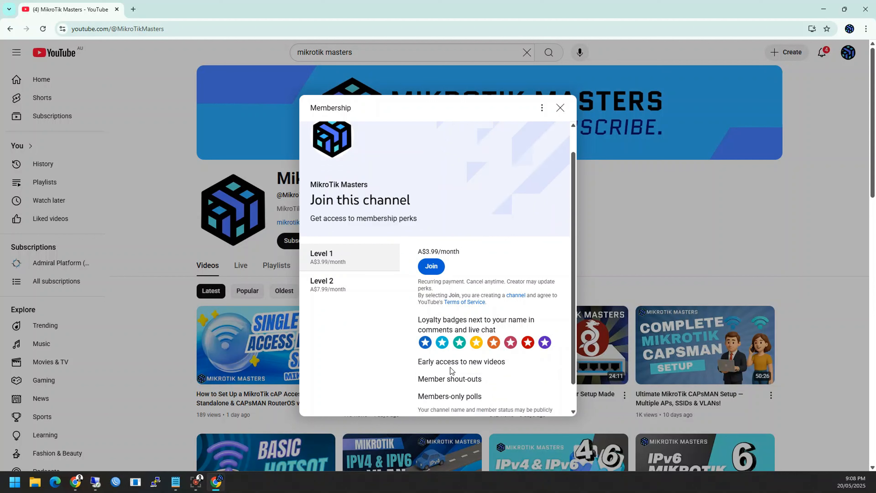
- Review the perks of the Level 1 and Level 2 membership tiers for the MikroTik Masters channel
{"action": "scroll", "coordinate": [451, 364], "scroll_direction": "down", "scroll_amount": 2}
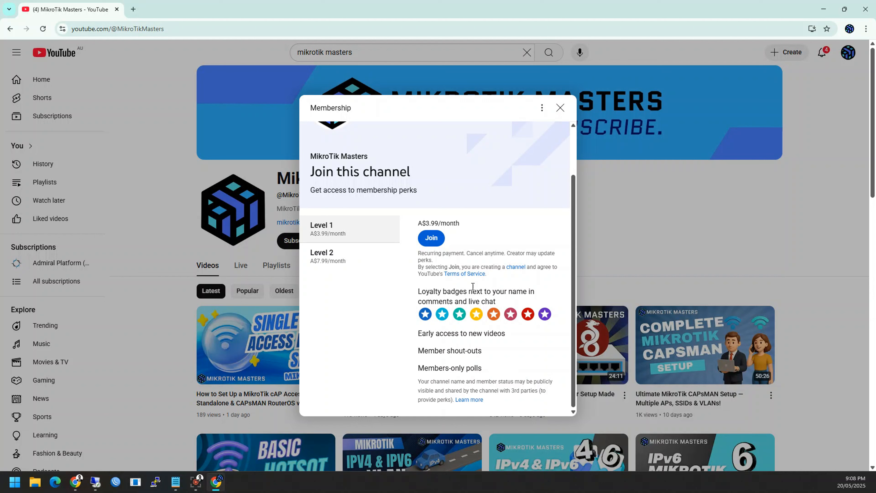
{"action": "left_click", "coordinate": [331, 262]}
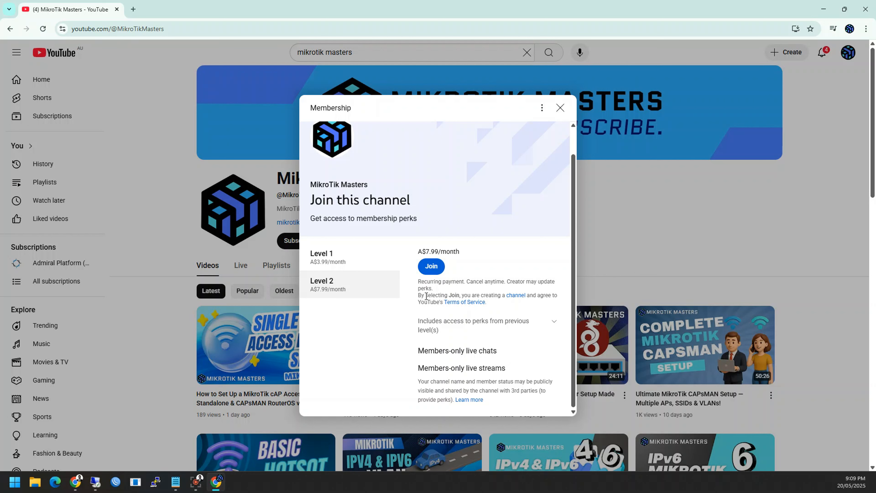
{"action": "left_click", "coordinate": [335, 268]}
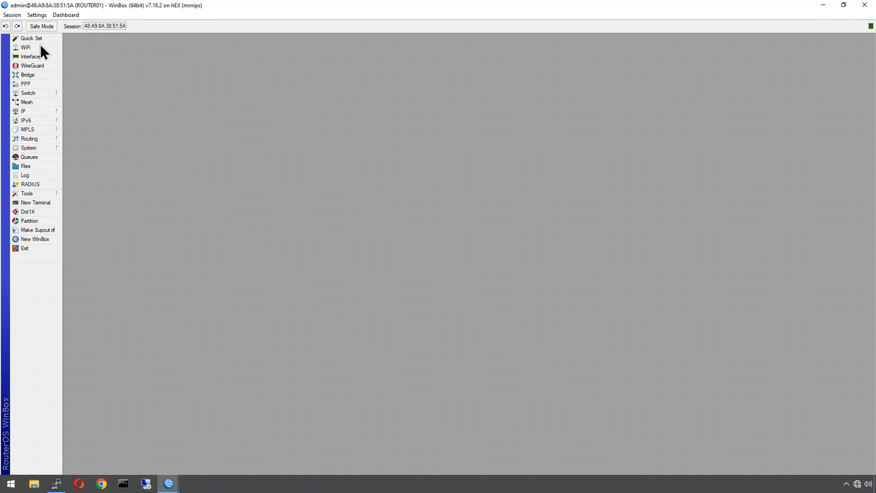
- Show the router's WiFi interfaces in WinBox, with the list enlarged and the SSID column widened enough to read the full names
{"action": "left_click", "coordinate": [26, 47]}
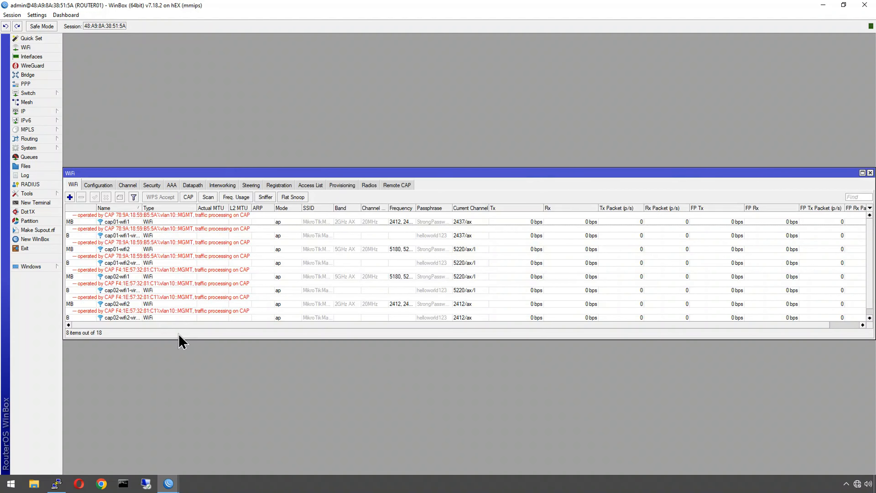
{"action": "left_click_drag", "start_coordinate": [179, 339], "coordinate": [188, 441]}
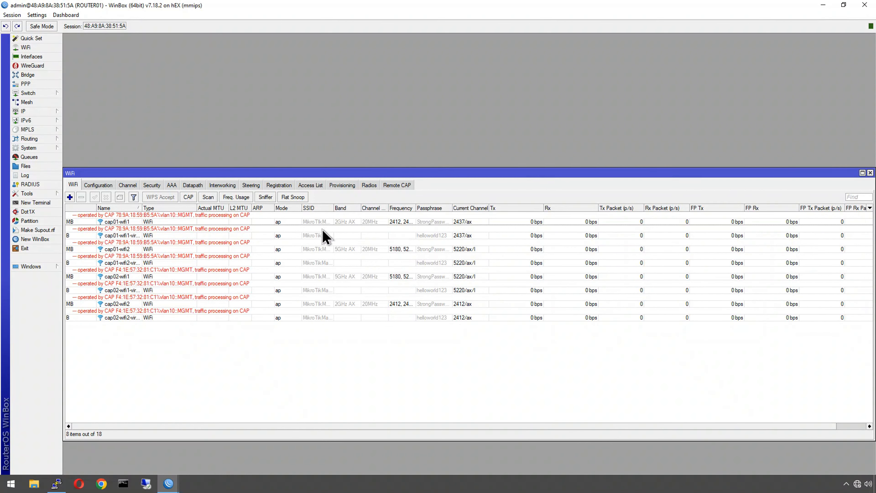
{"action": "left_click_drag", "start_coordinate": [332, 208], "coordinate": [381, 208]}
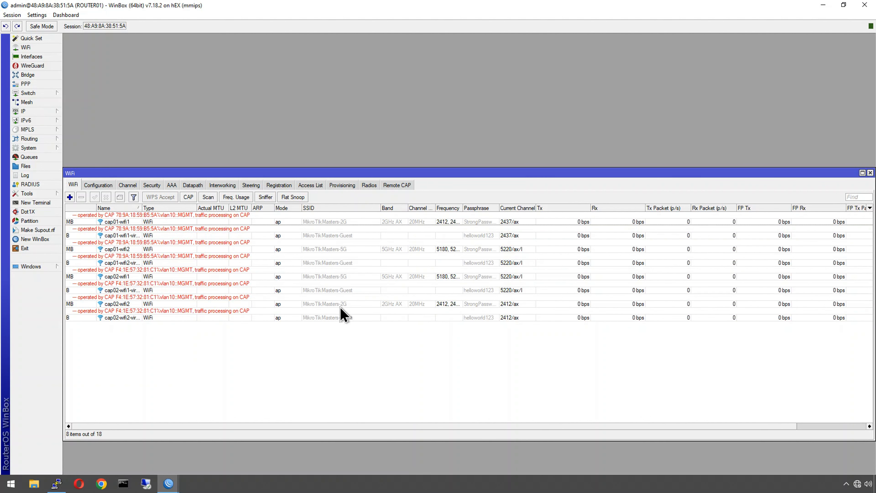
- Check the router's WiFi registration table for connected clients, and return to the WiFi interface list
{"action": "left_click", "coordinate": [193, 187]}
{"action": "left_click", "coordinate": [287, 186]}
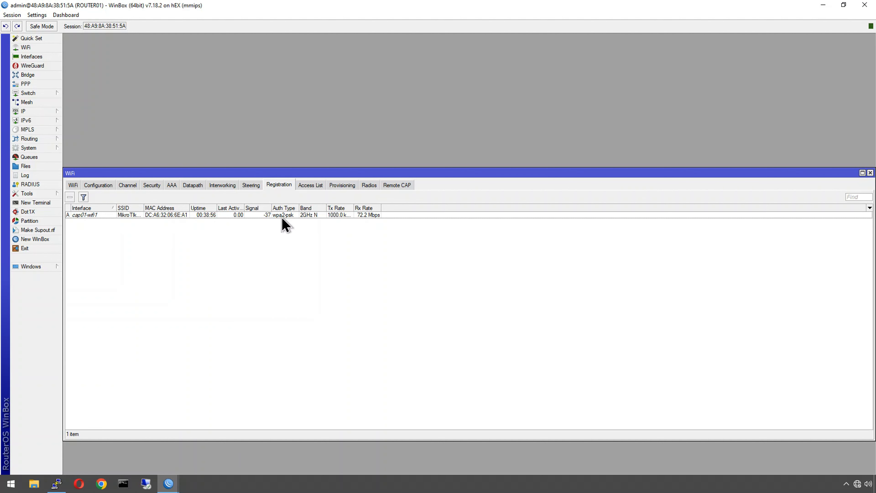
{"action": "left_click", "coordinate": [73, 185]}
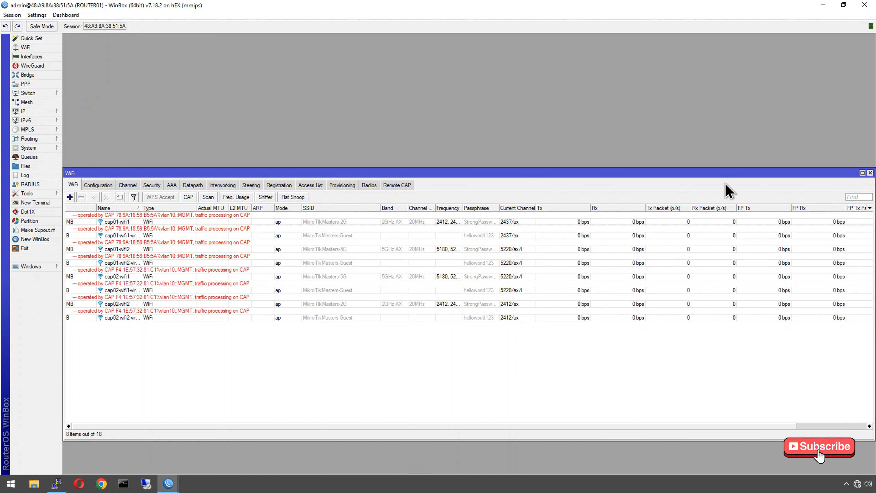
- Show the router's bridge VLAN table and place its window below the first WiFi interface entries
{"action": "left_click", "coordinate": [35, 75]}
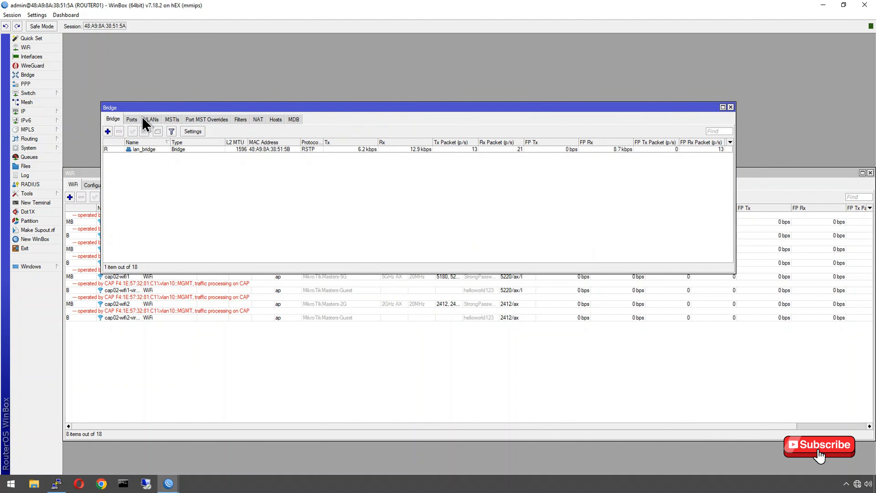
{"action": "left_click", "coordinate": [149, 119]}
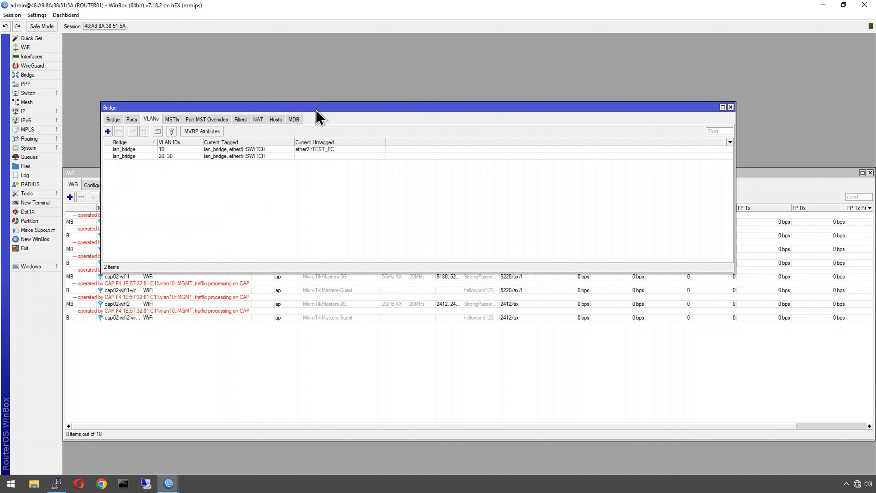
{"action": "left_click_drag", "start_coordinate": [313, 112], "coordinate": [385, 264]}
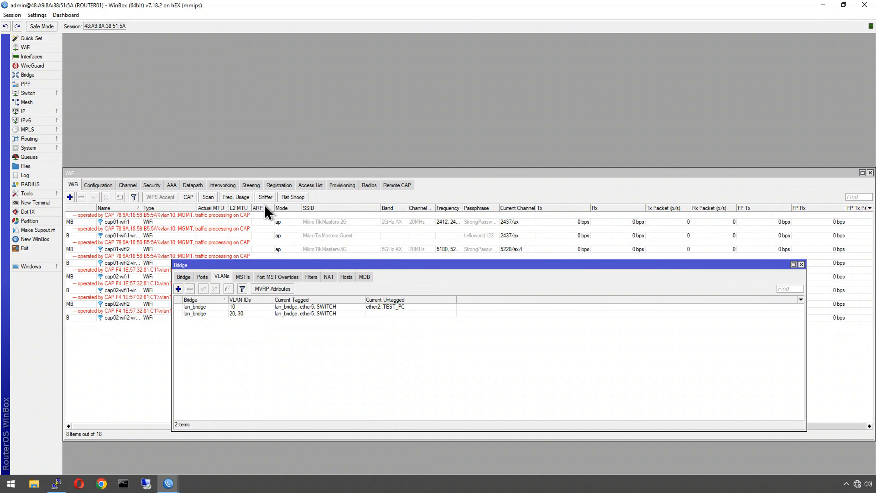
- Switch to the 78:9A:18:59:B5:5A cAP ax session and examine its WiFi interfaces and bridge VLAN table
{"action": "mouse_move", "coordinate": [168, 483]}
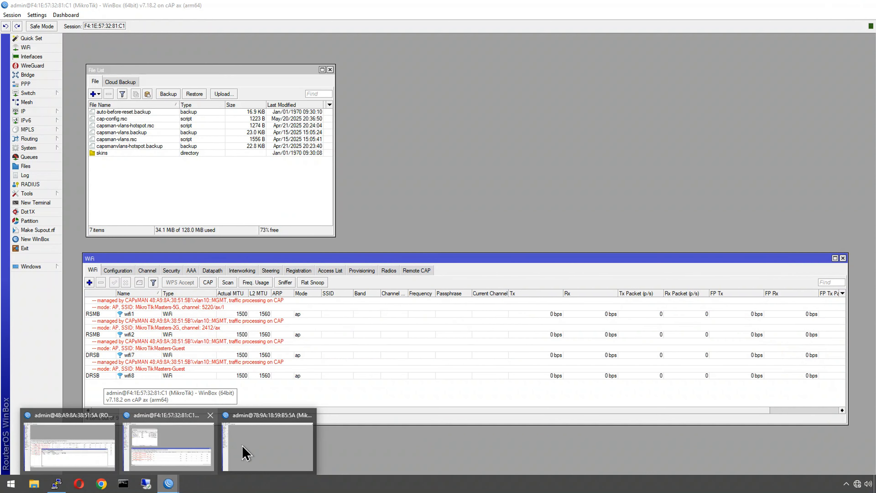
{"action": "left_click", "coordinate": [245, 449]}
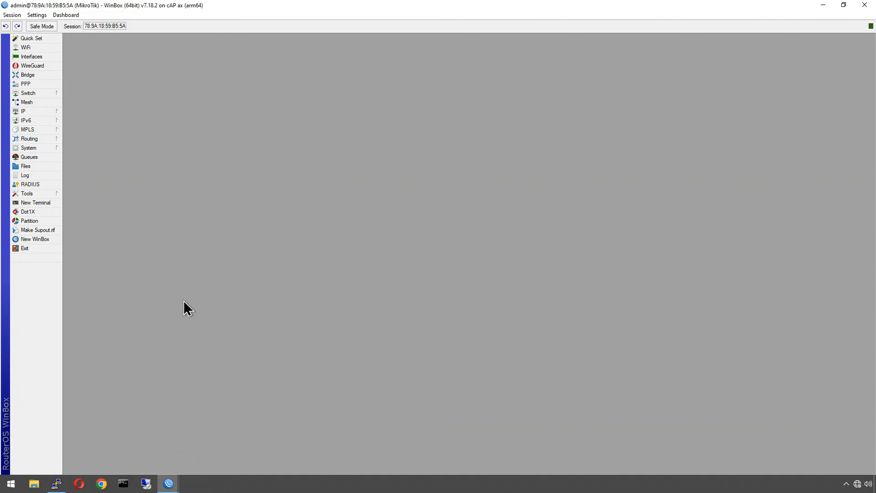
{"action": "left_click", "coordinate": [34, 48]}
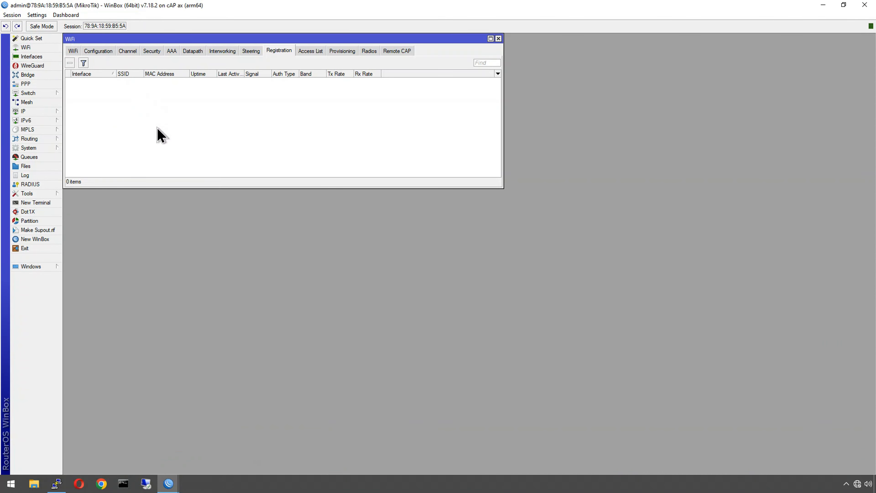
{"action": "left_click", "coordinate": [74, 50]}
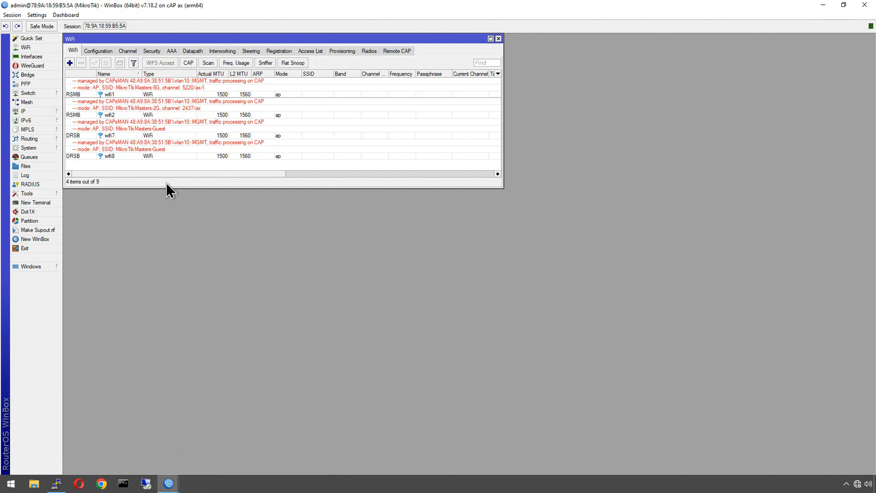
{"action": "left_click_drag", "start_coordinate": [167, 187], "coordinate": [187, 257]}
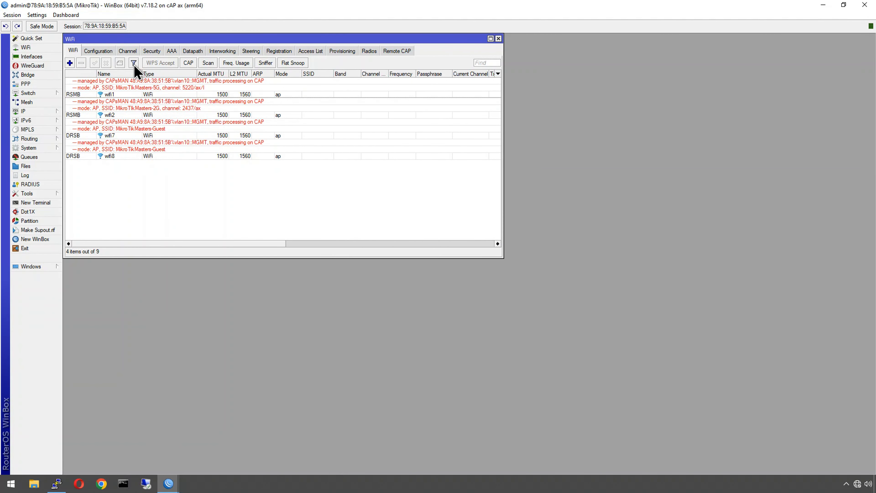
{"action": "left_click_drag", "start_coordinate": [164, 39], "coordinate": [145, 81]}
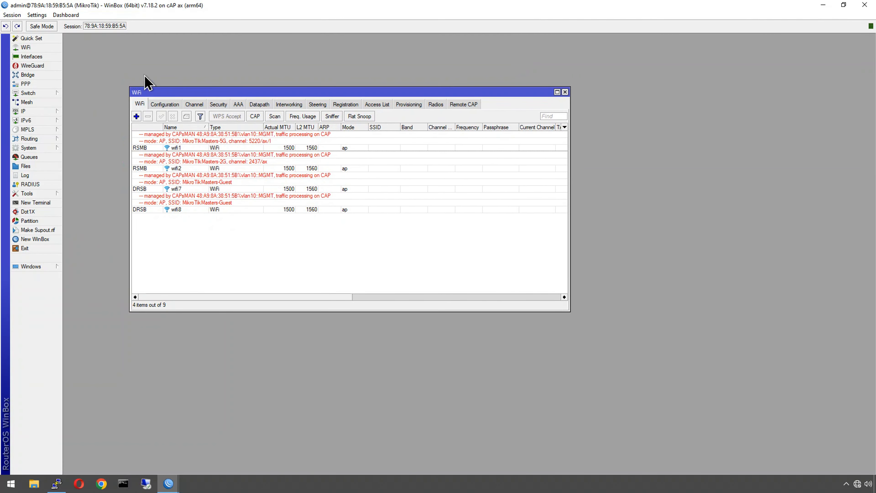
{"action": "left_click", "coordinate": [28, 74]}
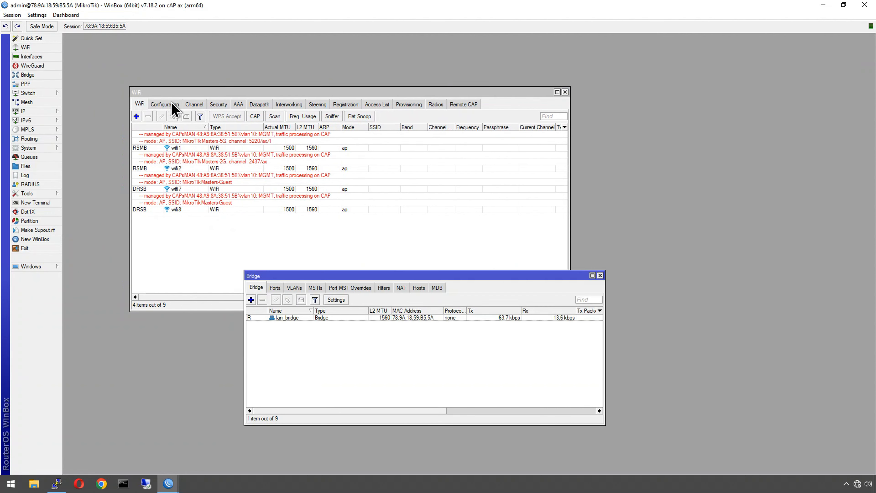
{"action": "left_click", "coordinate": [293, 294]}
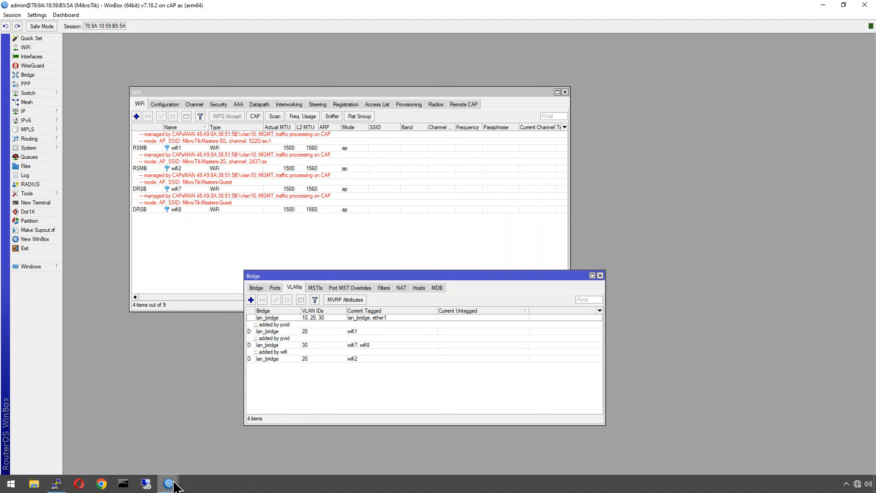
- Return to the ROUTER01 session and inspect the VLAN IDs of the datapath-guest and datapath-corp WiFi datapaths
{"action": "mouse_move", "coordinate": [172, 483]}
{"action": "left_click", "coordinate": [103, 447]}
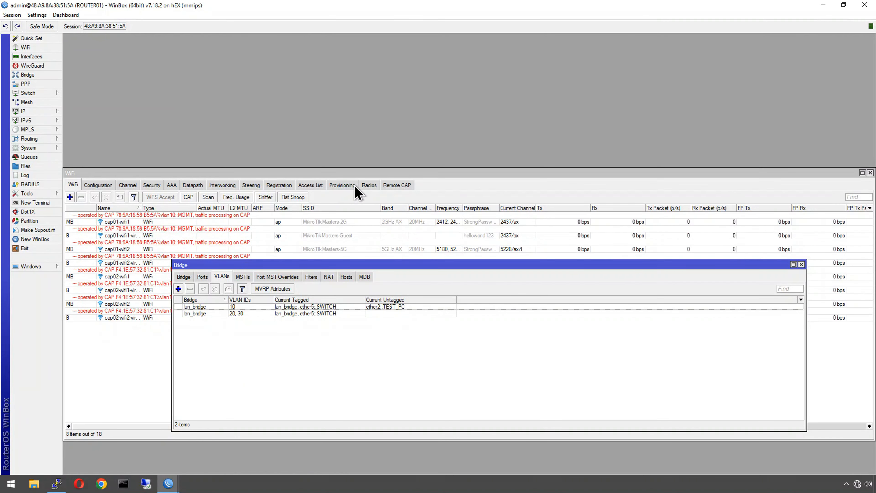
{"action": "left_click", "coordinate": [193, 186]}
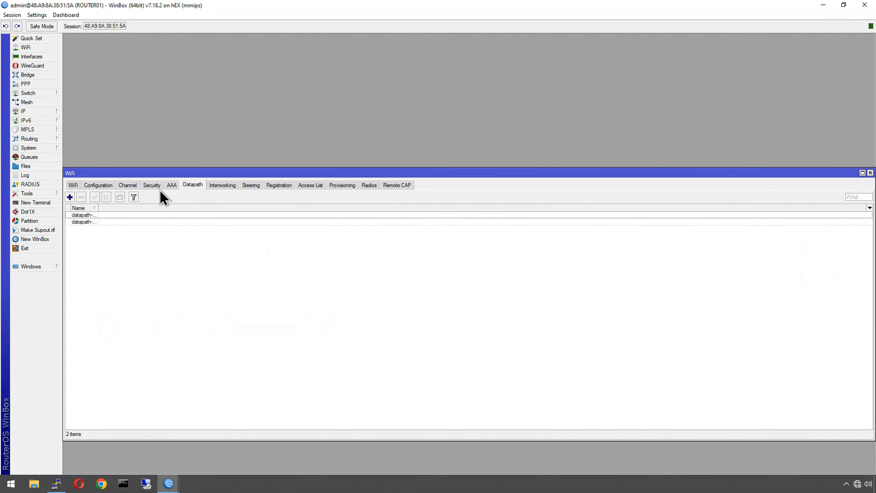
{"action": "double_click", "coordinate": [105, 223]}
{"action": "double_click", "coordinate": [414, 268]}
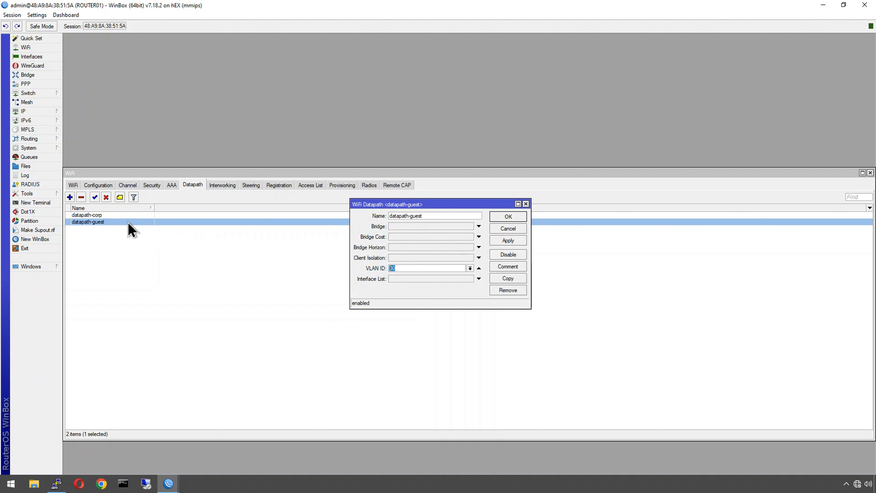
{"action": "double_click", "coordinate": [133, 216]}
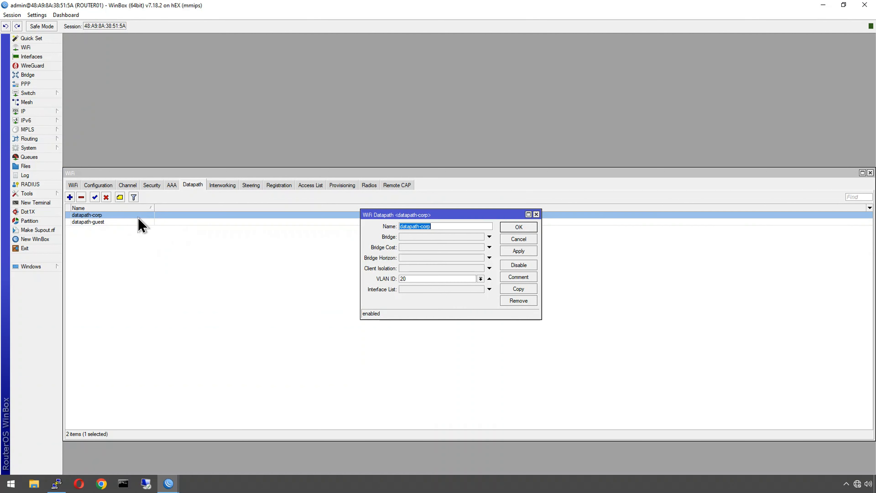
{"action": "left_click", "coordinate": [536, 215]}
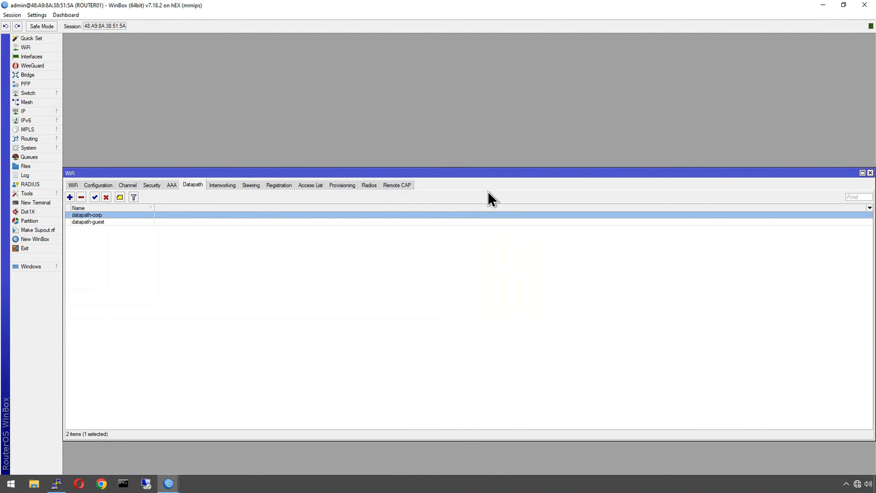
- Close the datapath-guest settings and the WiFi window on ROUTER01, keeping the bridge VLAN table open
{"action": "left_click_drag", "start_coordinate": [457, 177], "coordinate": [466, 231]}
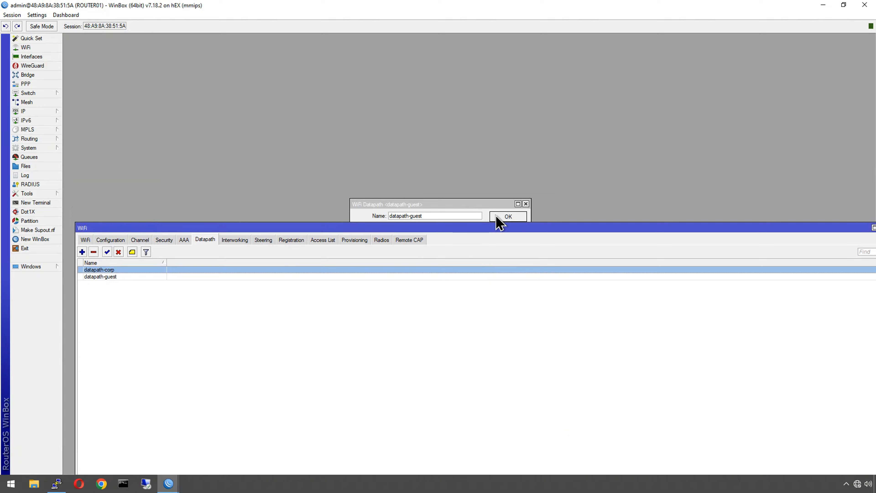
{"action": "left_click", "coordinate": [520, 203]}
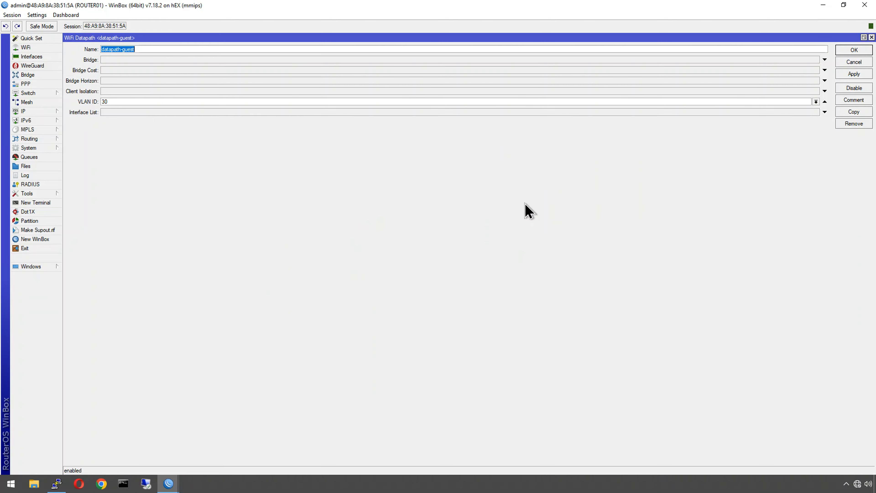
{"action": "left_click", "coordinate": [872, 37]}
{"action": "left_click_drag", "start_coordinate": [628, 228], "coordinate": [615, 146]}
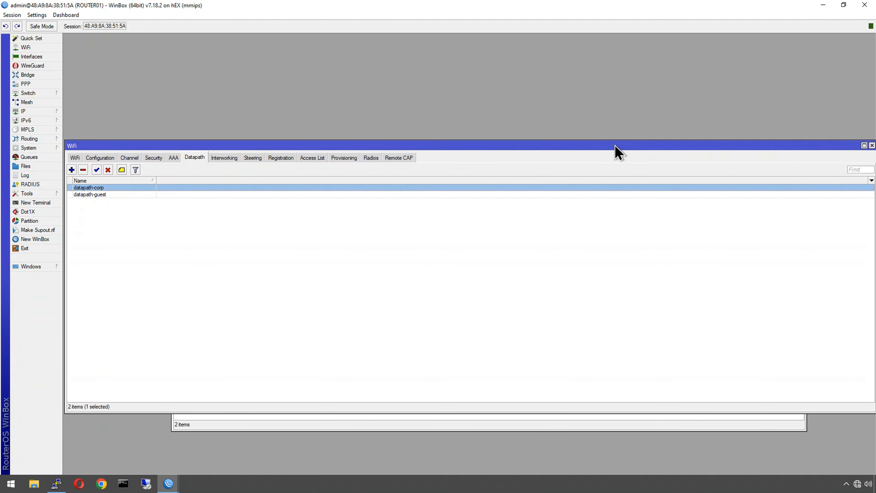
{"action": "left_click", "coordinate": [872, 145]}
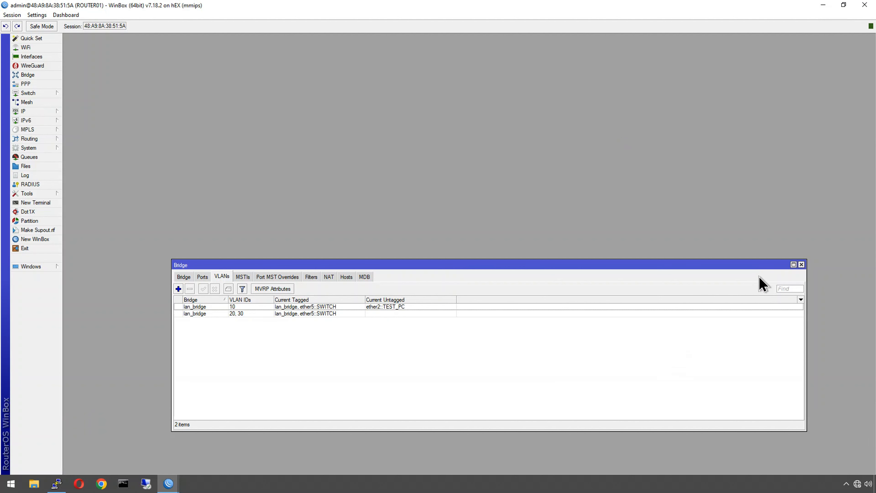
- Launch RealVNC Viewer, connect to the SONIC device, and display its available wireless networks
{"action": "left_click", "coordinate": [11, 485]}
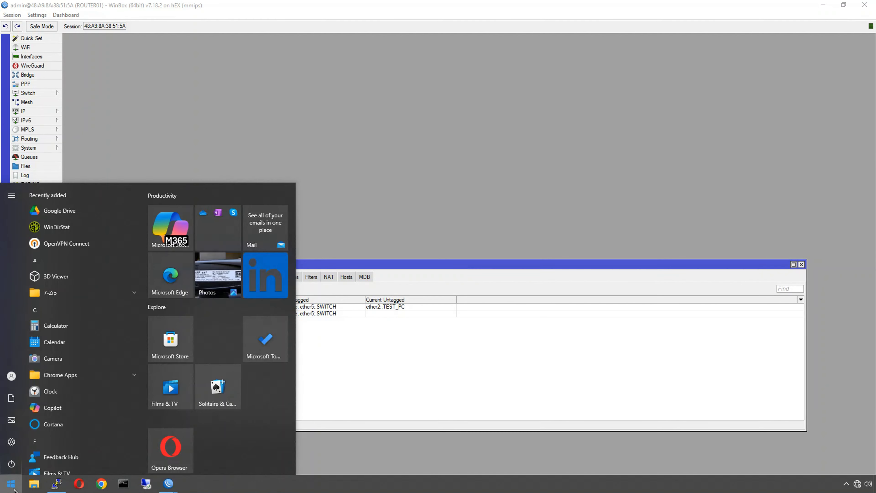
{"action": "type", "text": "vnc"}
{"action": "key", "text": "Return"}
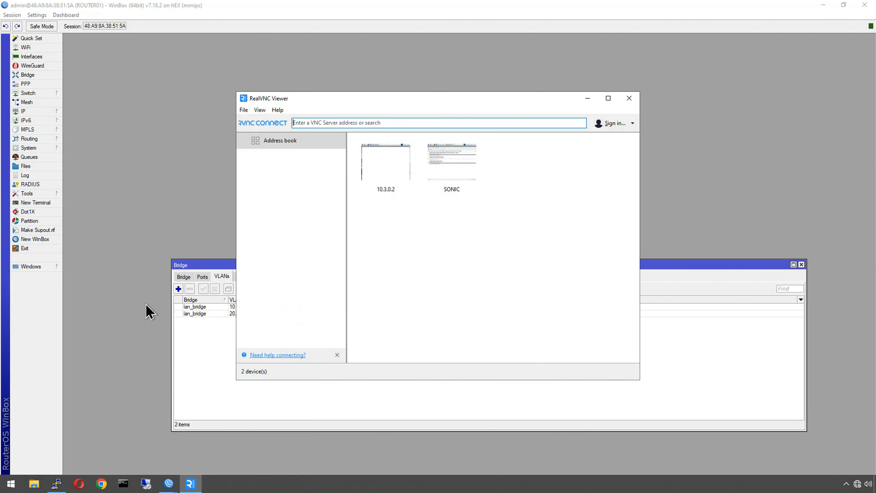
{"action": "double_click", "coordinate": [450, 176]}
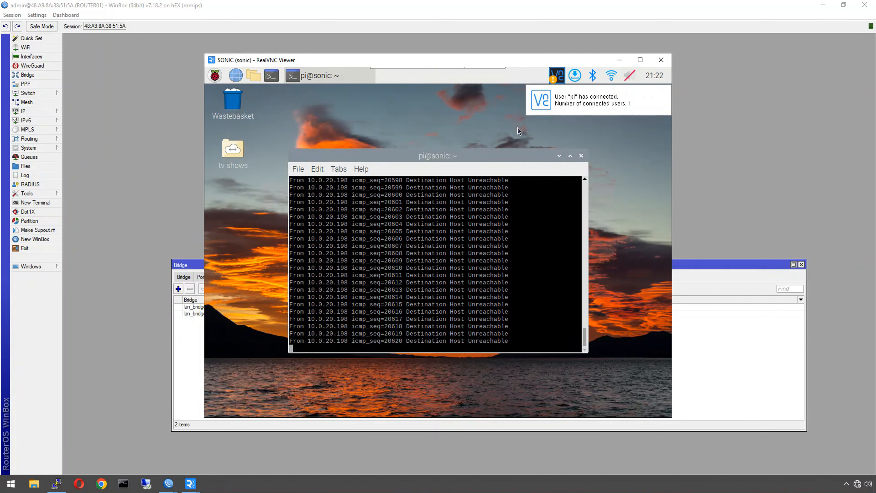
{"action": "left_click", "coordinate": [611, 75]}
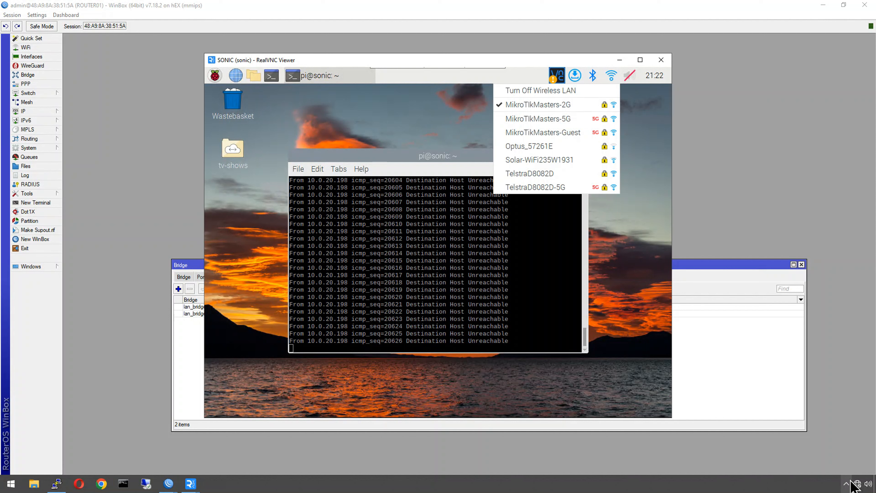
- Connect the local Windows PC to the MikroTikMasters-2G wireless network
{"action": "left_click", "coordinate": [858, 484]}
{"action": "left_click", "coordinate": [773, 300]}
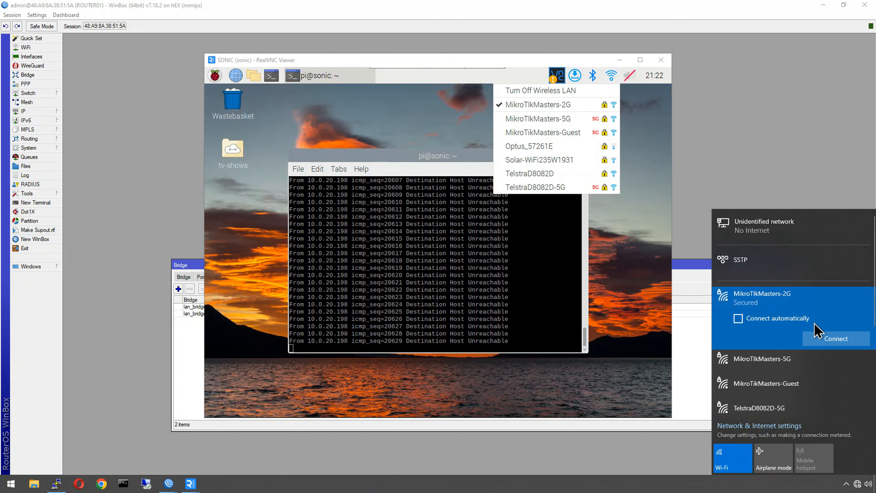
{"action": "left_click", "coordinate": [828, 338]}
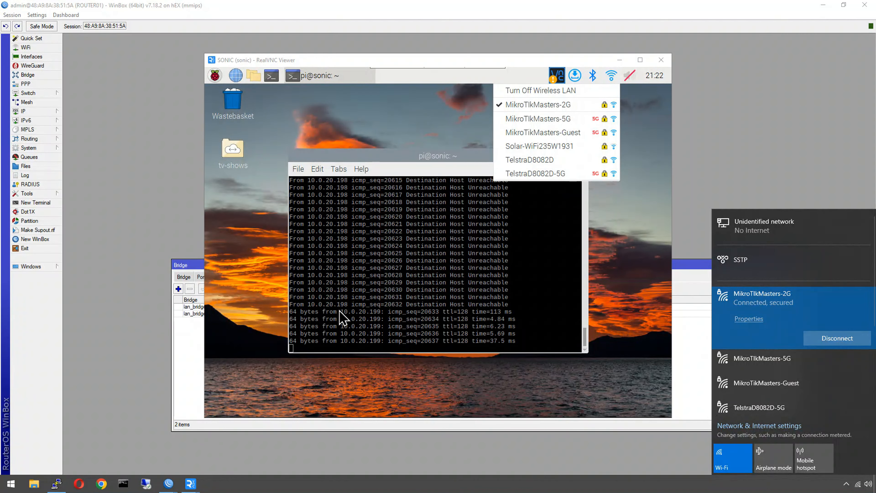
- Check the Windows PC's IP configuration with ipconfig in Command Prompt, and return to the ping running on SONIC
{"action": "left_click", "coordinate": [124, 485]}
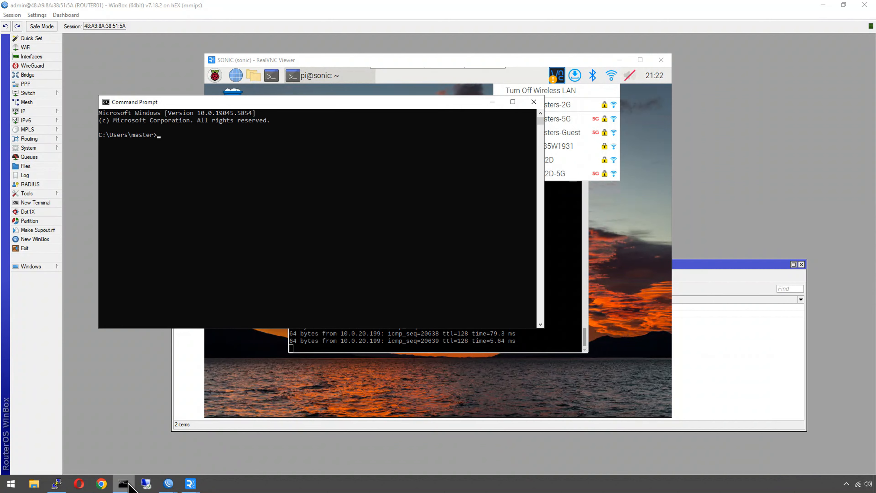
{"action": "type", "text": "cnd"}
{"action": "key", "text": "Return"}
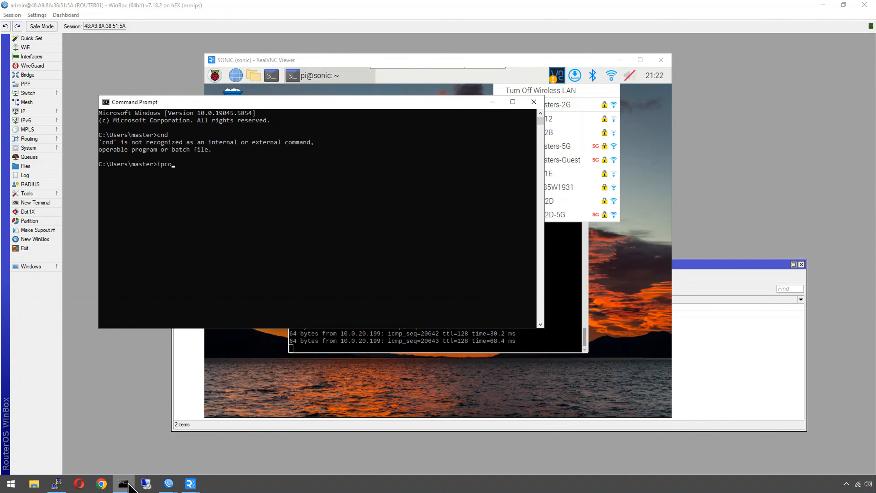
{"action": "type", "text": "ipconfig"}
{"action": "key", "text": "Return"}
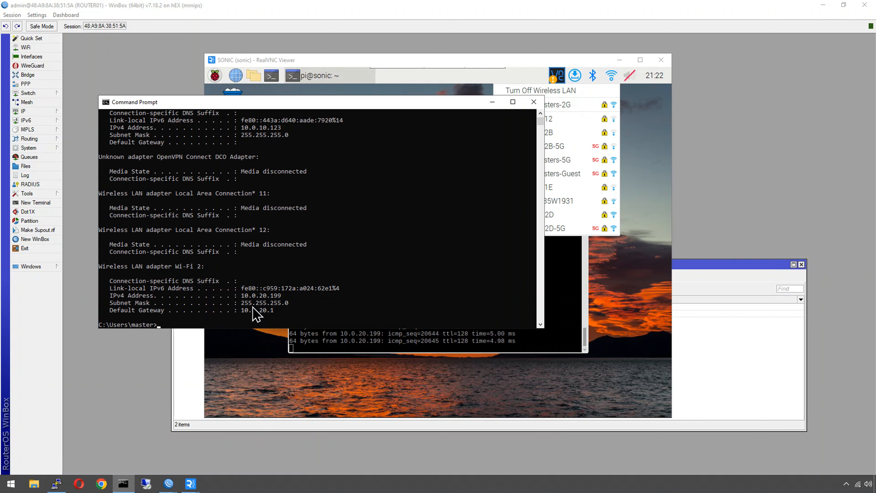
{"action": "left_click", "coordinate": [513, 348]}
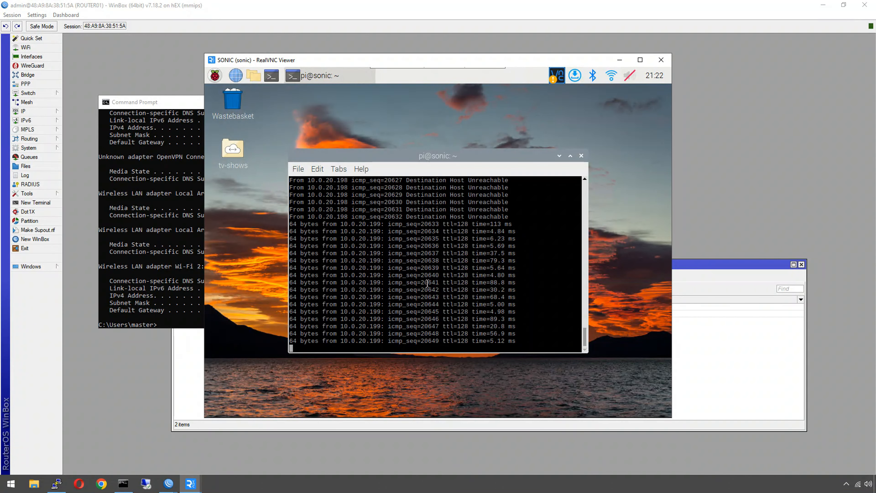
- Connect the local Windows PC to the MikroTikMasters-Guest wireless network
{"action": "left_click", "coordinate": [858, 484]}
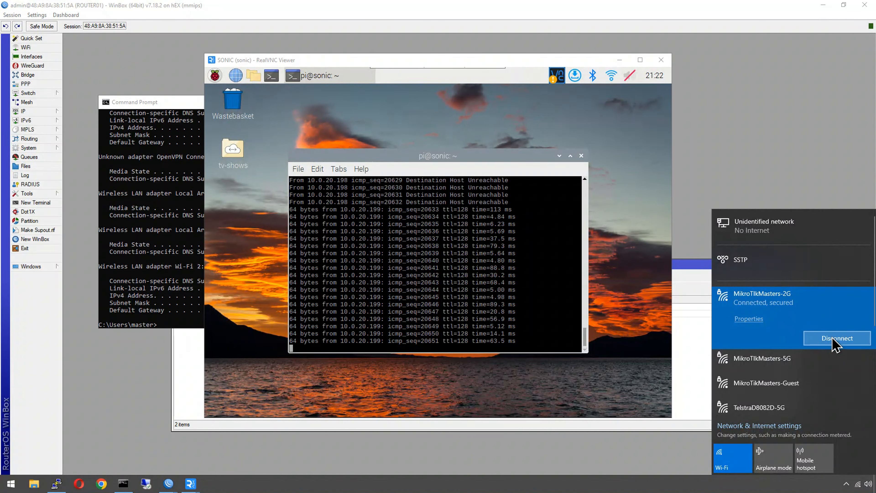
{"action": "left_click", "coordinate": [800, 382]}
{"action": "left_click", "coordinate": [836, 387]}
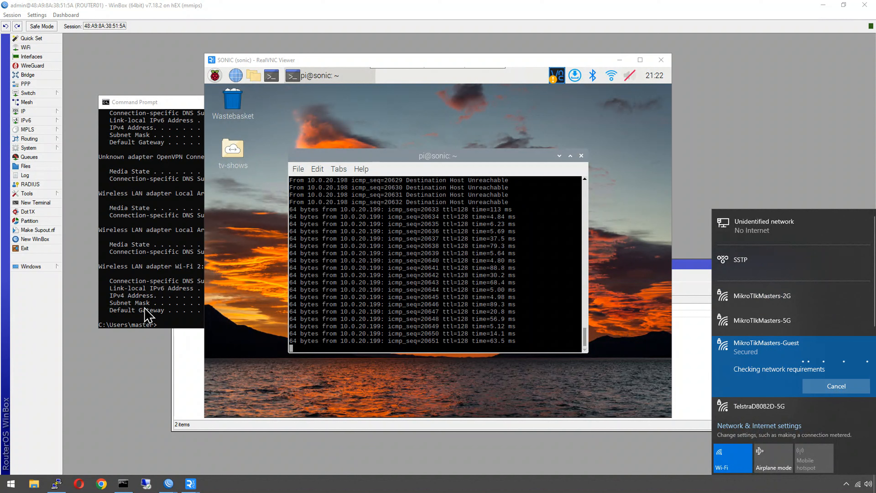
- Switch the SONIC device to the MikroTikMasters-Guest wireless network
{"action": "left_click", "coordinate": [611, 76]}
{"action": "left_click", "coordinate": [611, 76]}
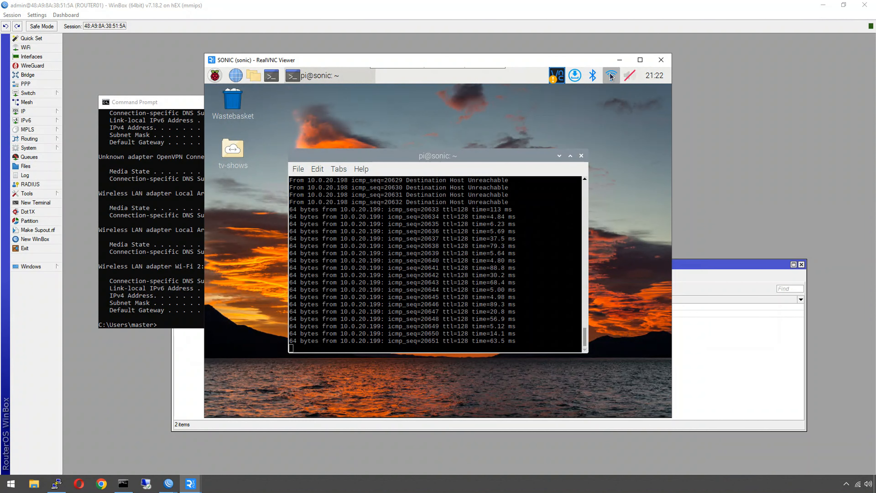
{"action": "left_click", "coordinate": [611, 76]}
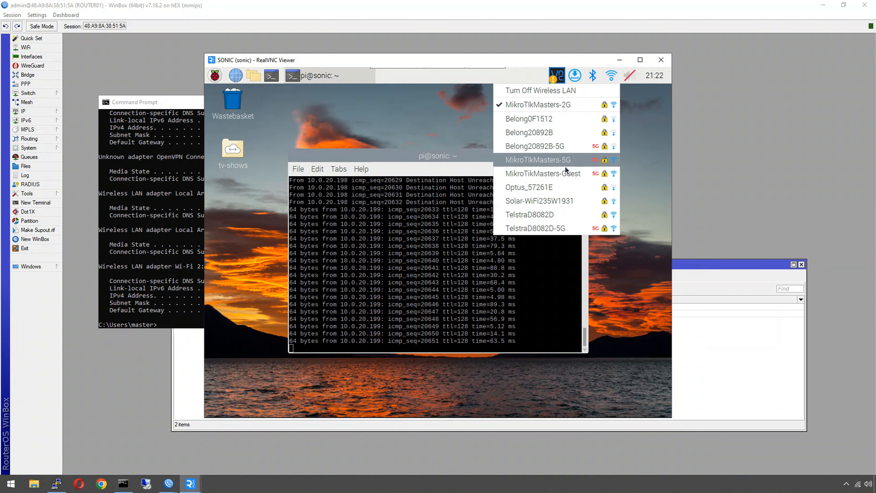
{"action": "left_click", "coordinate": [583, 174]}
{"action": "left_click", "coordinate": [628, 200]}
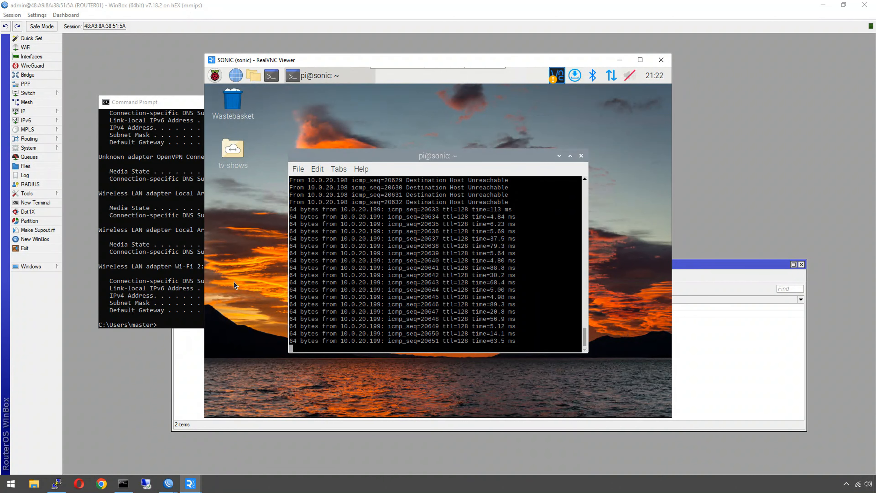
- Rerun ipconfig in Command Prompt to check the Windows PC's address on the guest network
{"action": "left_click", "coordinate": [174, 285]}
{"action": "key", "text": "Up"}
{"action": "key", "text": "Return"}
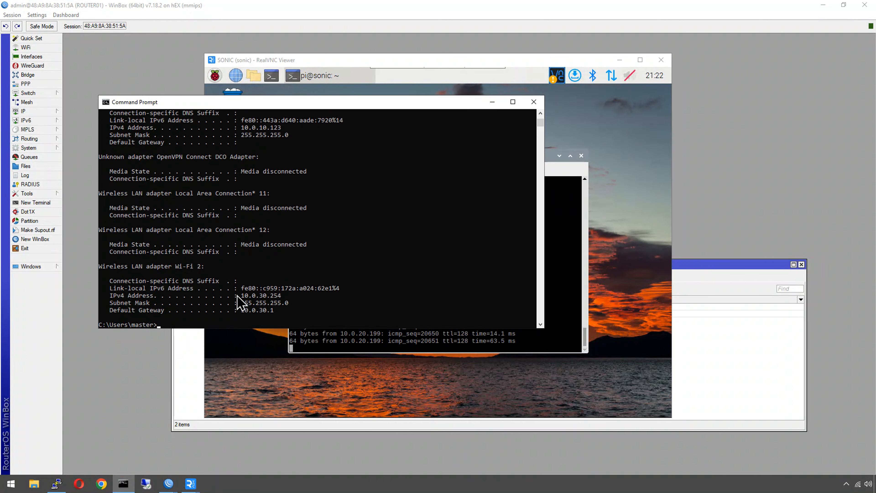
- Stop SONIC's running ping and start pinging the Windows PC's guest address, 10.0.30.254
{"action": "left_click", "coordinate": [351, 333]}
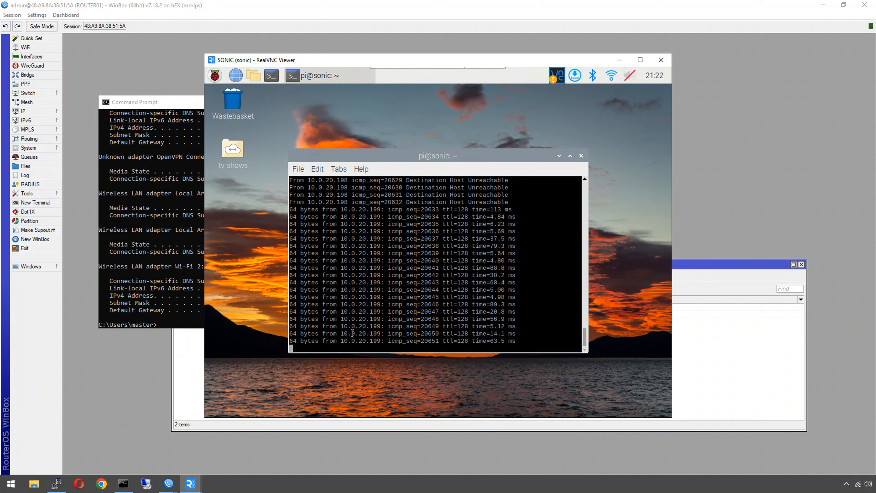
{"action": "key", "text": "ctrl+c"}
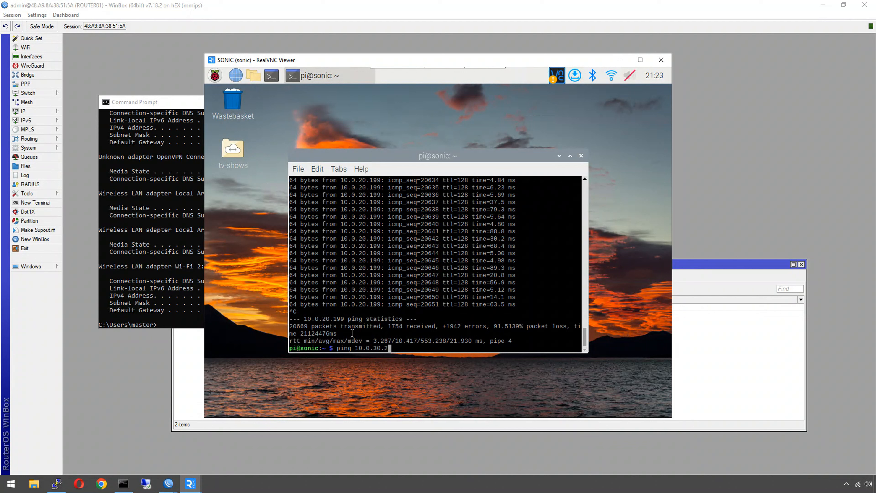
{"action": "key", "text": "Return"}
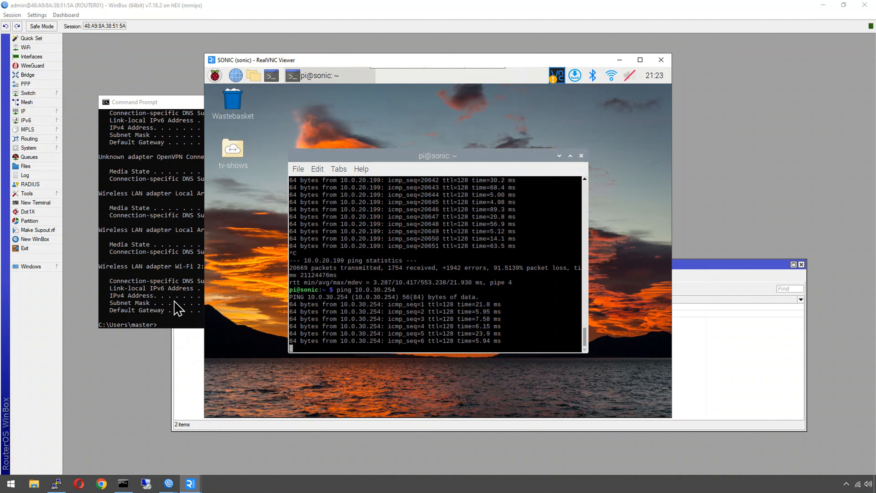
- Switch to the ROUTER01 session in WinBox and inspect the WiFi registration table, widening its Band column
{"action": "left_click", "coordinate": [153, 374]}
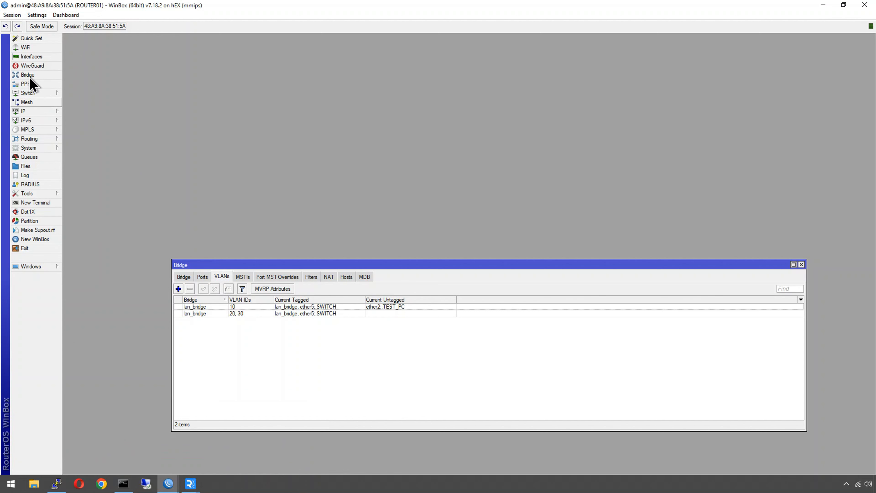
{"action": "left_click", "coordinate": [22, 48]}
{"action": "left_click", "coordinate": [279, 158]}
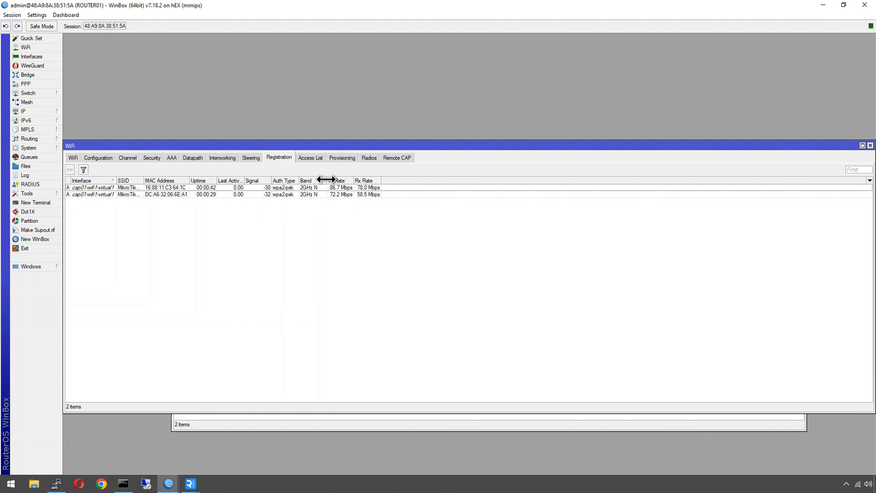
{"action": "left_click_drag", "start_coordinate": [327, 180], "coordinate": [345, 178]}
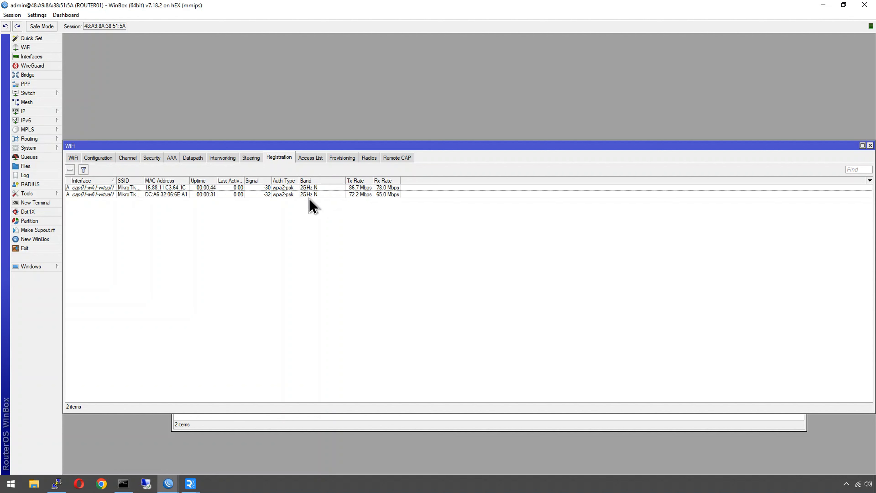
{"action": "left_click_drag", "start_coordinate": [289, 144], "coordinate": [319, 83]}
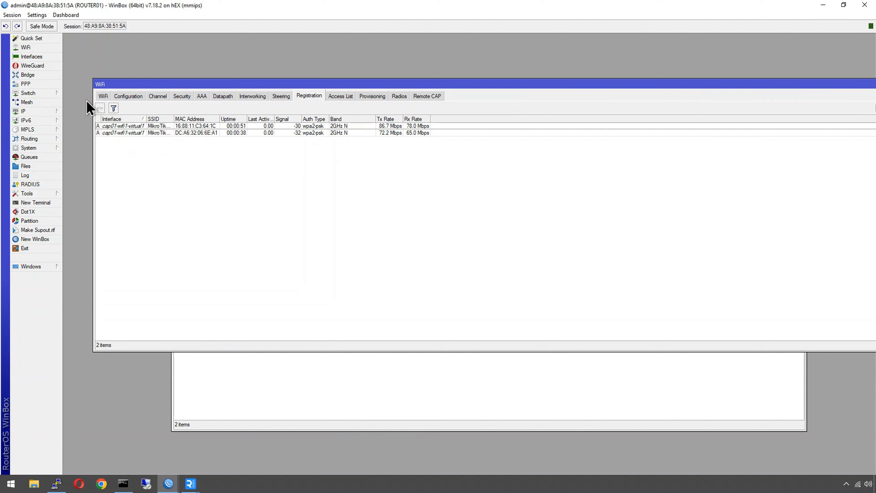
- Enable Client Isolation on the datapath-guest WiFi datapath and apply the change
{"action": "left_click", "coordinate": [103, 96]}
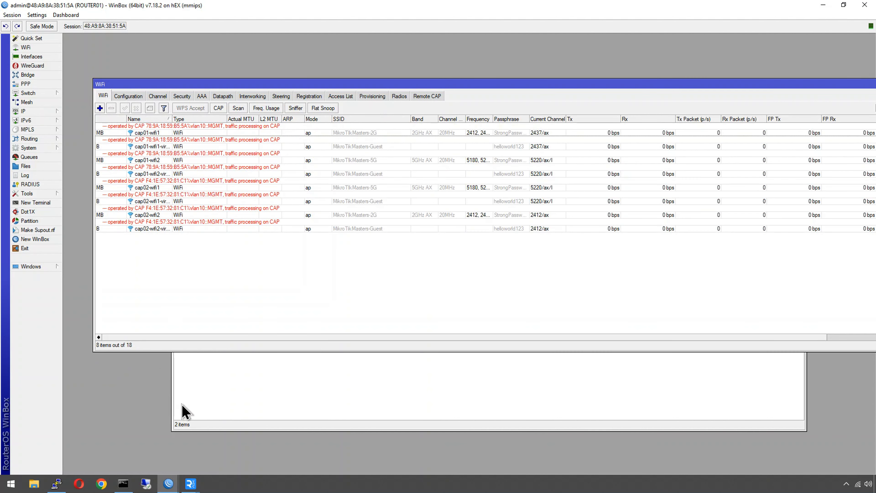
{"action": "left_click", "coordinate": [223, 98]}
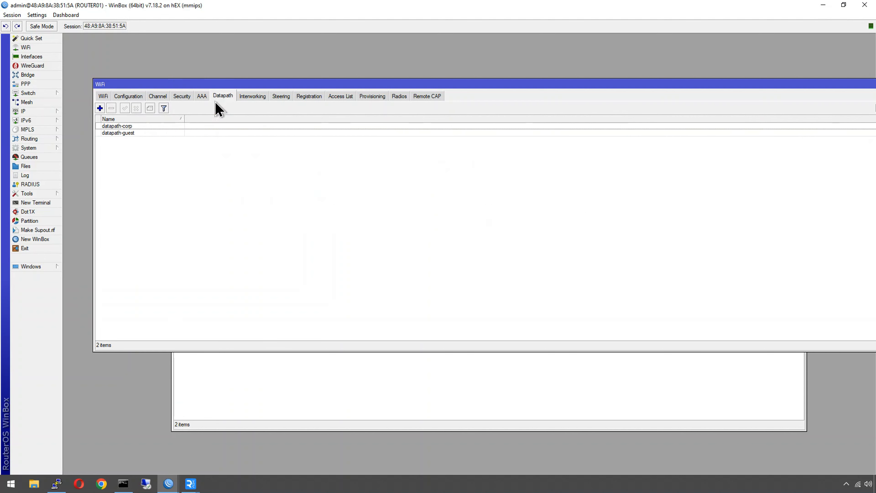
{"action": "double_click", "coordinate": [134, 132]}
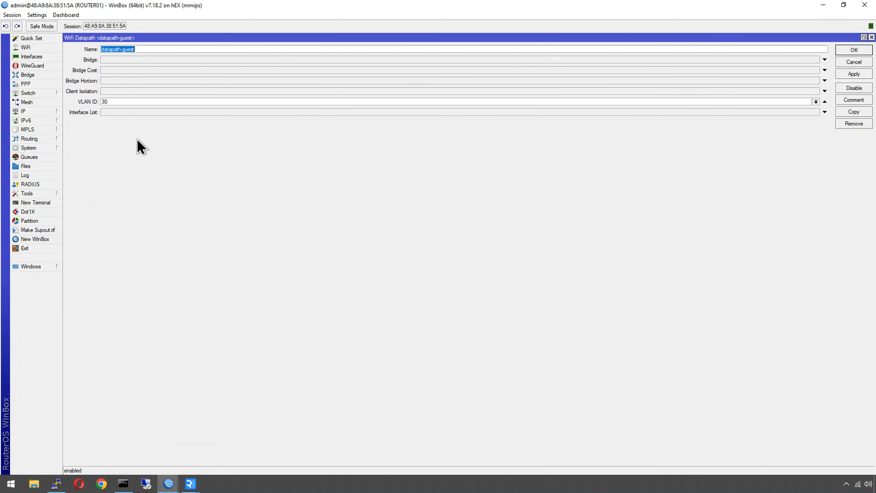
{"action": "left_click", "coordinate": [863, 38]}
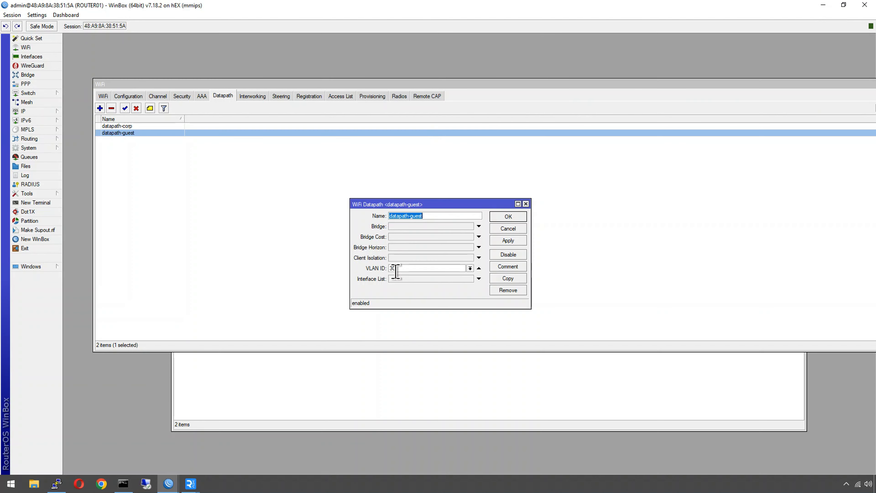
{"action": "left_click", "coordinate": [403, 258]}
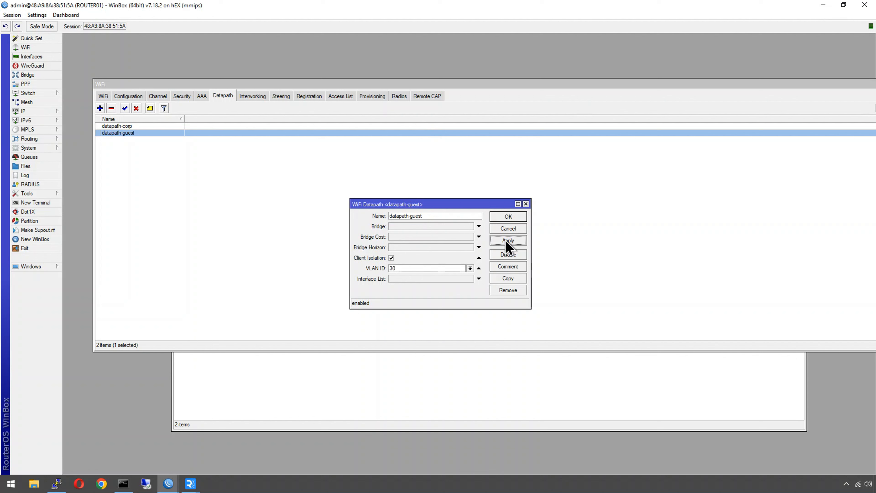
{"action": "left_click", "coordinate": [391, 257]}
- Examine the WiFi registration table beside the Command Prompt output to see which interfaces the guest clients use
{"action": "mouse_move", "coordinate": [133, 486]}
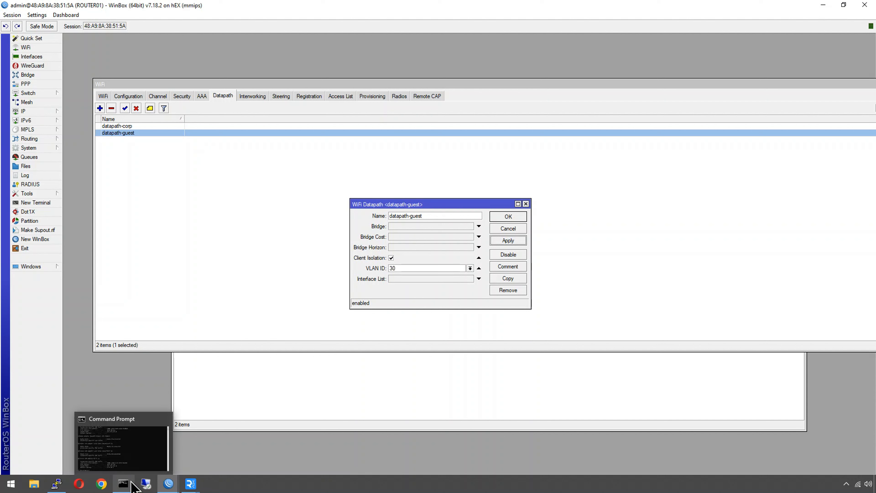
{"action": "left_click", "coordinate": [310, 97]}
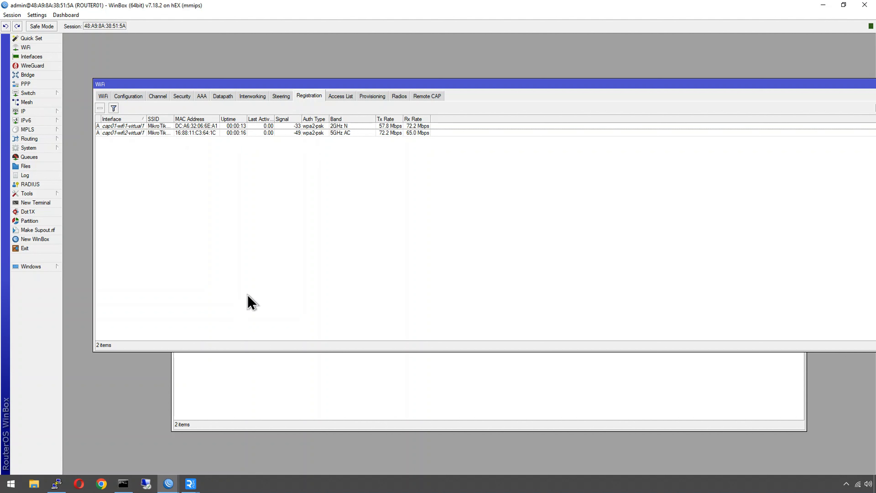
{"action": "left_click", "coordinate": [133, 489]}
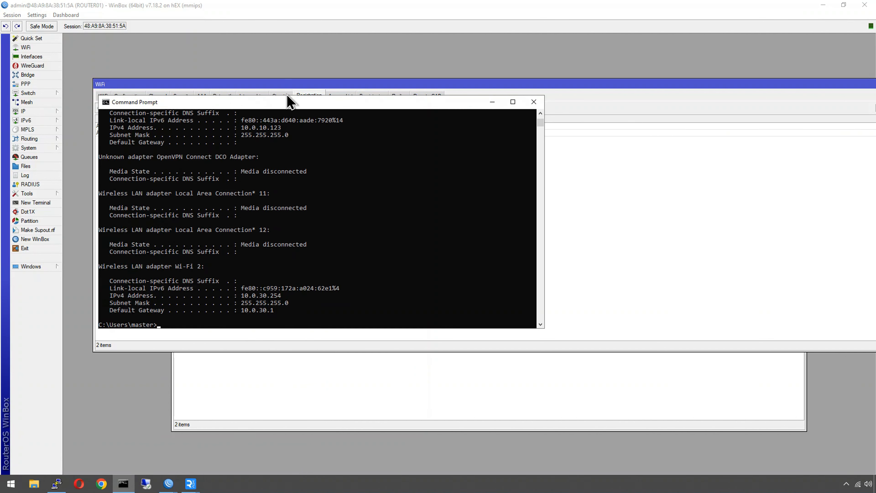
{"action": "left_click_drag", "start_coordinate": [313, 110], "coordinate": [433, 207]}
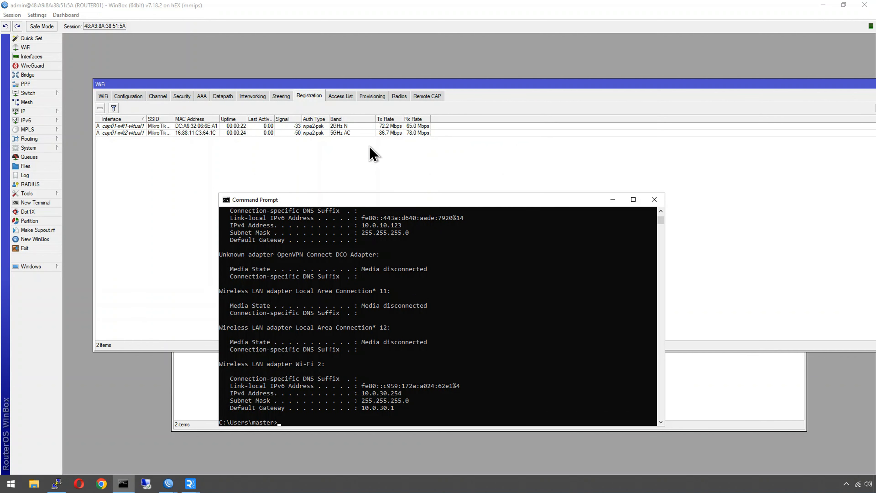
- Set the SSID of the cap01-wifi1-virtual1 interface to MikroTikMasters-Guest-01-2G and widen the WiFi list's Name column
{"action": "left_click", "coordinate": [104, 97]}
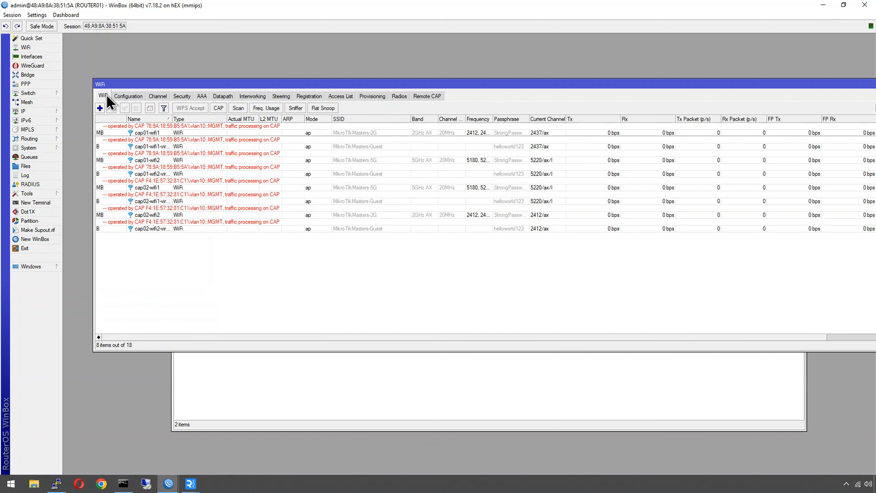
{"action": "left_click", "coordinate": [371, 147]}
{"action": "double_click", "coordinate": [371, 146]}
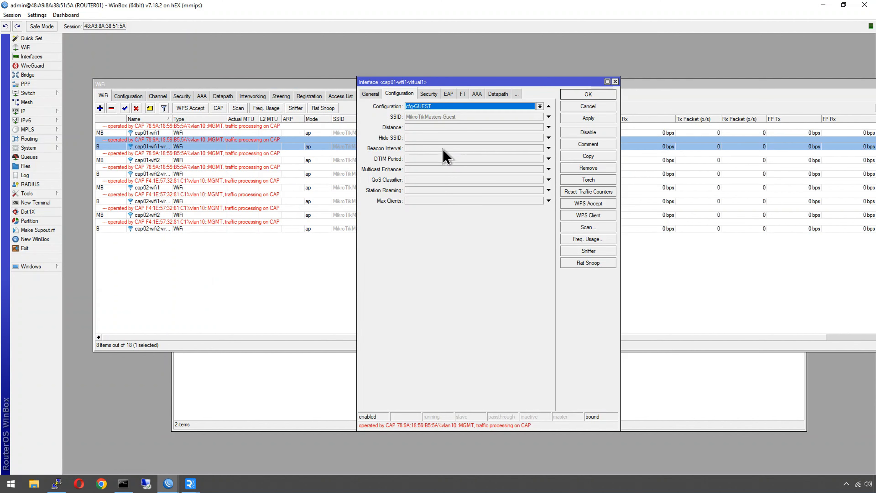
{"action": "left_click", "coordinate": [468, 116]}
{"action": "left_click", "coordinate": [467, 116]}
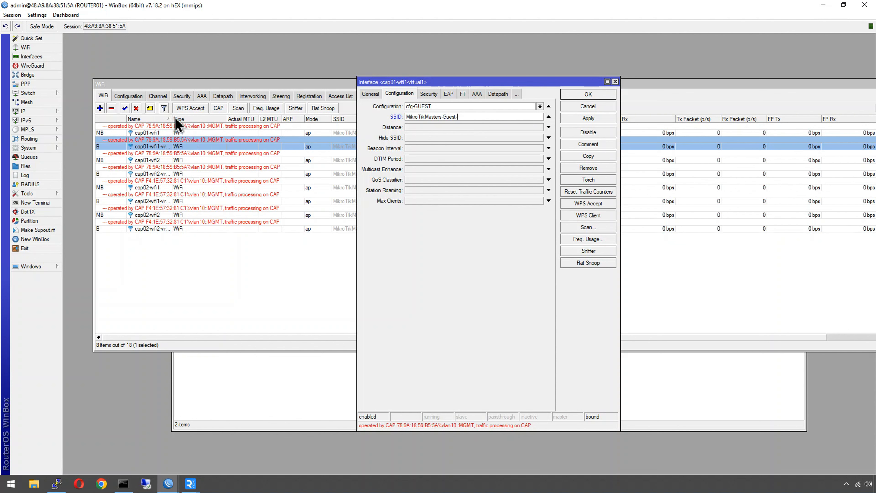
{"action": "left_click_drag", "start_coordinate": [171, 119], "coordinate": [199, 119]}
{"action": "left_click", "coordinate": [497, 401]}
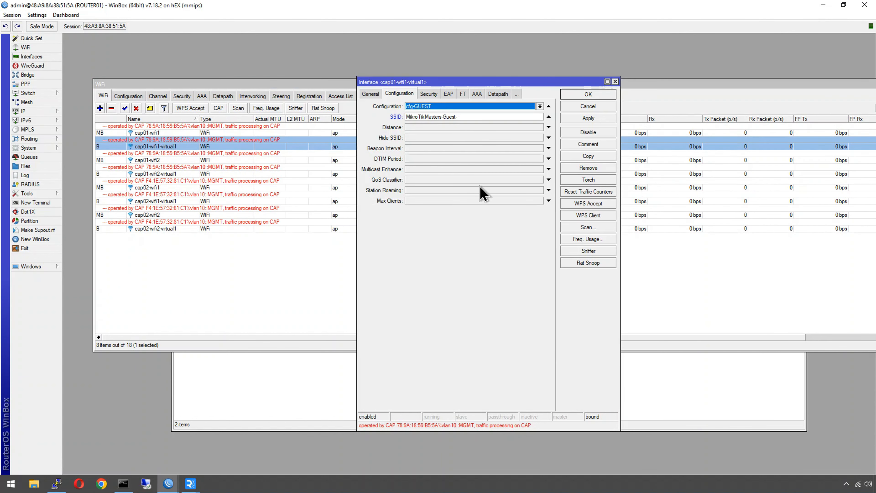
{"action": "left_click", "coordinate": [461, 117]}
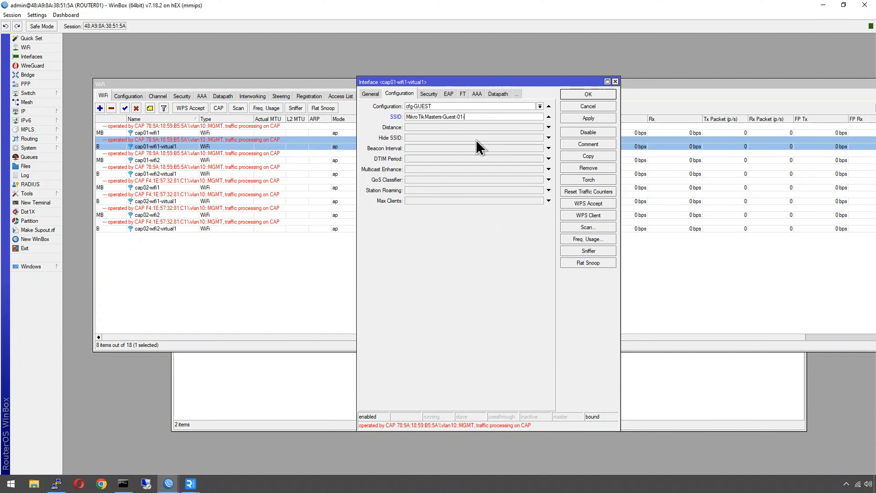
{"action": "left_click", "coordinate": [572, 98]}
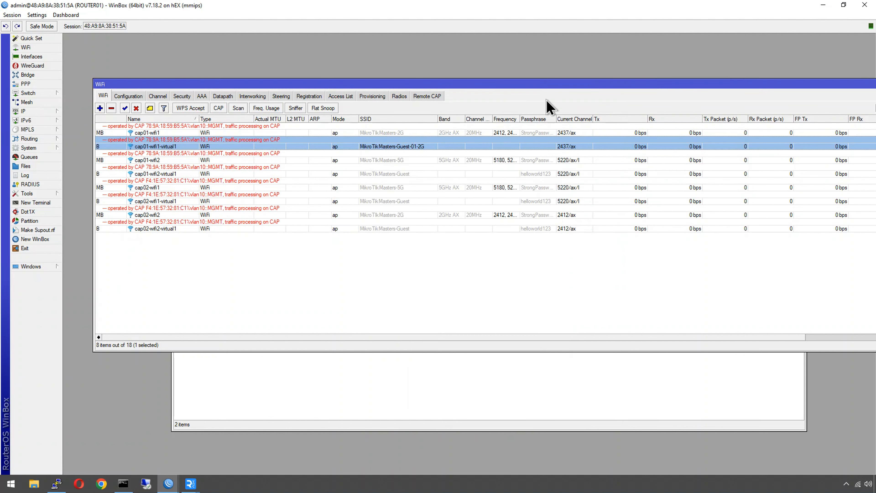
- Set the SSID of the cap01-wifi2-virtual1 interface to MikroTikMasters-Guest-01-5G
{"action": "double_click", "coordinate": [382, 175]}
{"action": "left_click", "coordinate": [466, 117]}
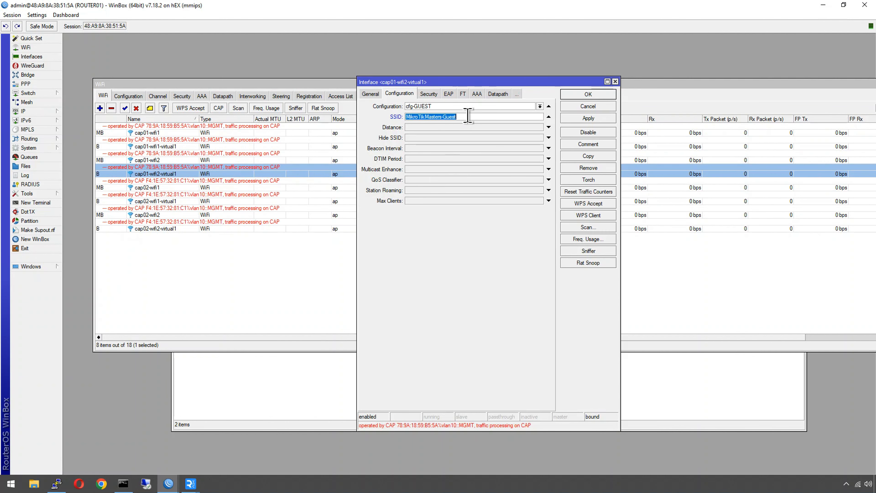
{"action": "left_click", "coordinate": [468, 116]}
{"action": "type", "text": "-01-5G"}
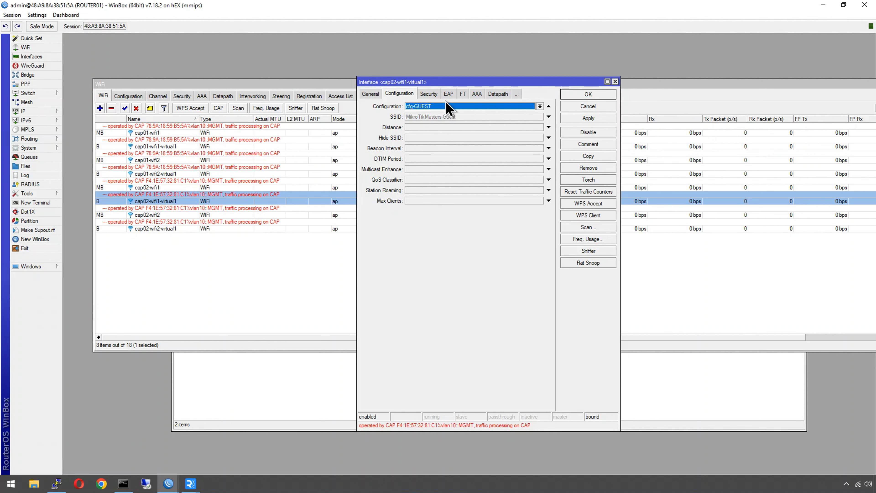
- Set the SSIDs of cap02-wifi1-virtual1 and cap02-wifi2-virtual1 to MikroTikMasters-Guest-02-2G and MikroTikMasters-Guest-02-5G respectively
{"action": "left_click", "coordinate": [461, 117]}
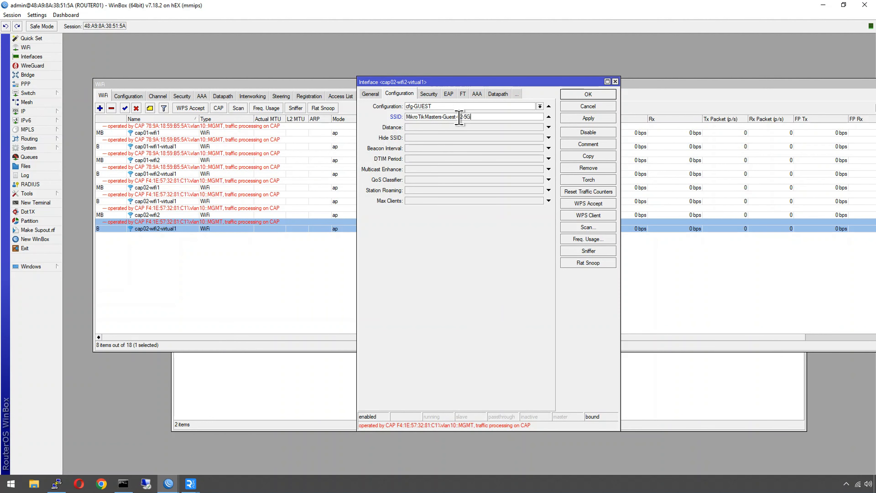
{"action": "type", "text": "-02-5G"}
{"action": "left_click", "coordinate": [589, 94]}
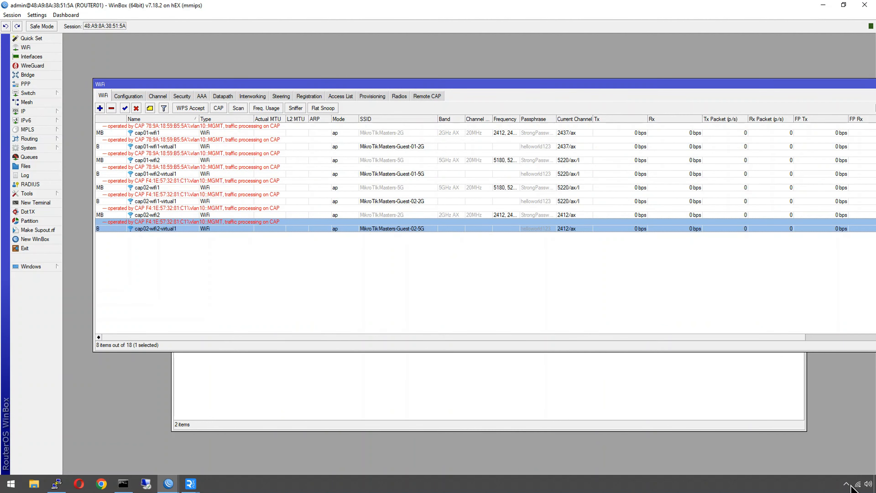
- Check the Windows Wi-Fi network list for the new guest SSIDs and the network the PC is connected to
{"action": "left_click", "coordinate": [858, 484]}
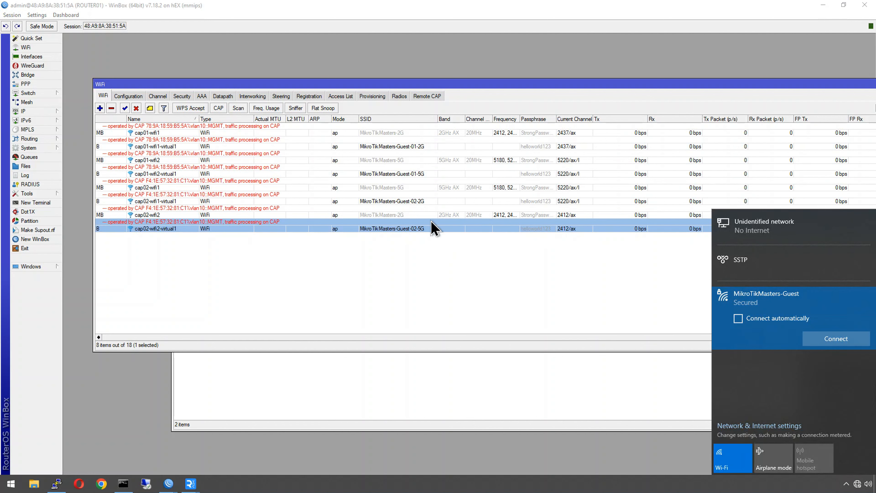
{"action": "left_click", "coordinate": [660, 386]}
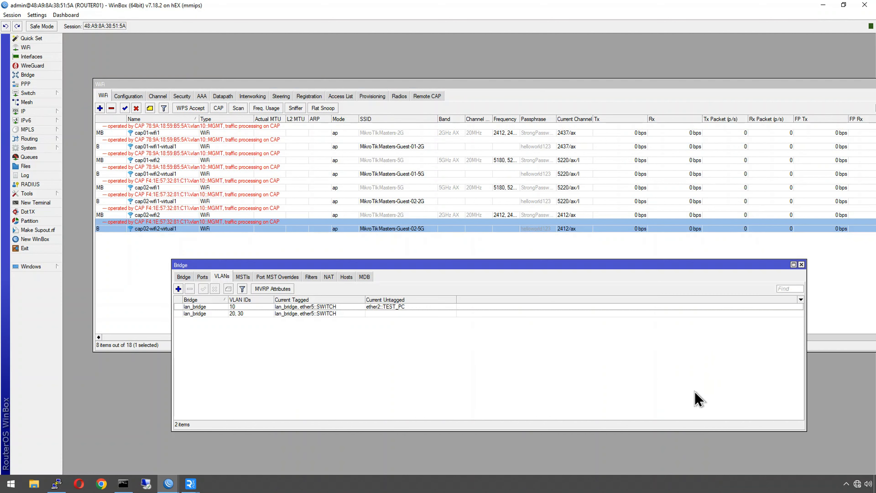
{"action": "left_click", "coordinate": [857, 485]}
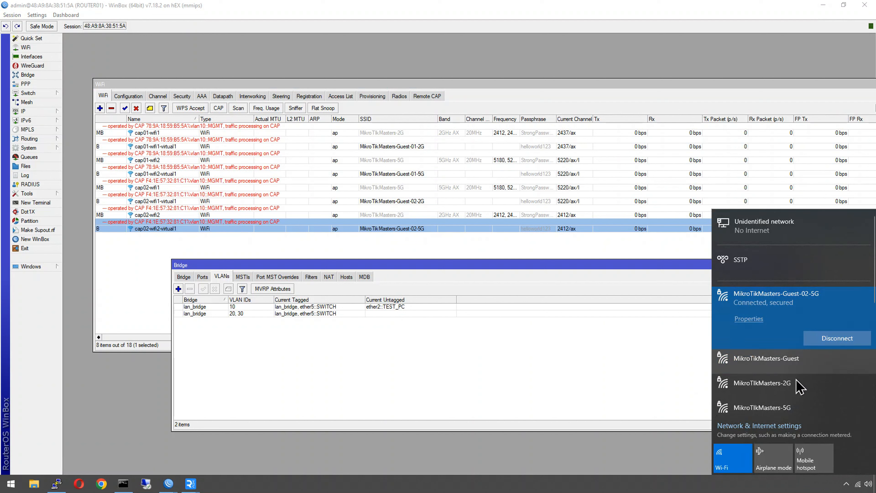
{"action": "scroll", "coordinate": [796, 382], "scroll_direction": "down", "scroll_amount": 1}
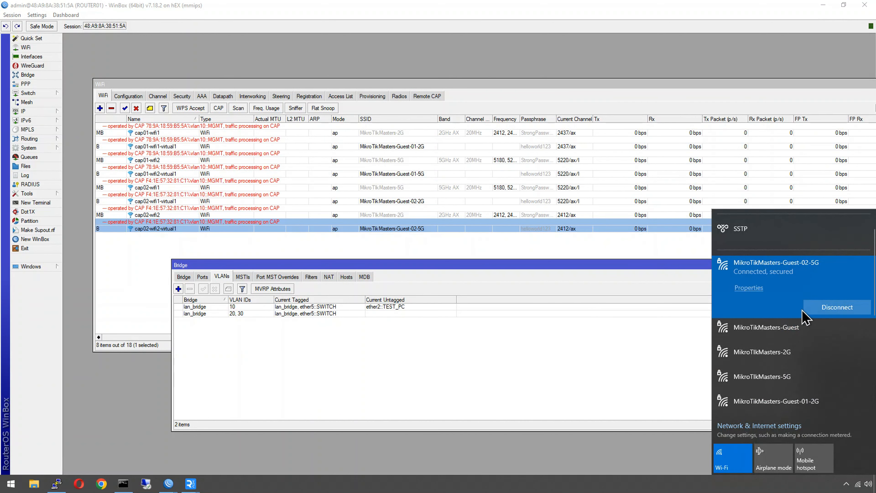
{"action": "scroll", "coordinate": [801, 304], "scroll_direction": "up", "scroll_amount": 1}
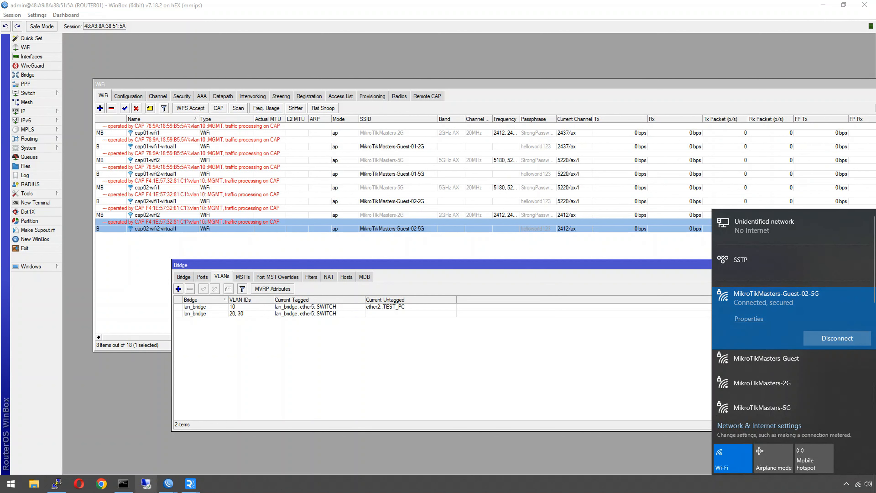
- Switch to the sonic session in RealVNC Viewer and connect it to MikroTikMasters-Guest-02-5G by entering the pre-shared key
{"action": "left_click", "coordinate": [191, 483]}
{"action": "left_click", "coordinate": [221, 445]}
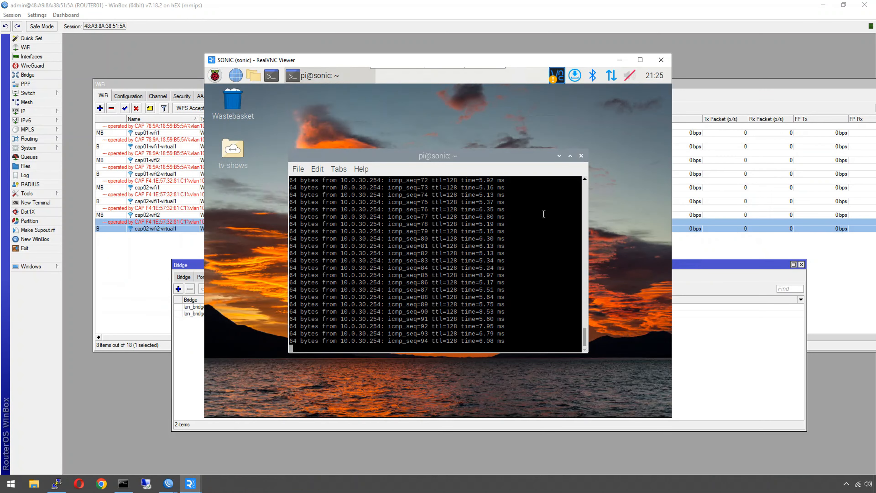
{"action": "left_click", "coordinate": [611, 76]}
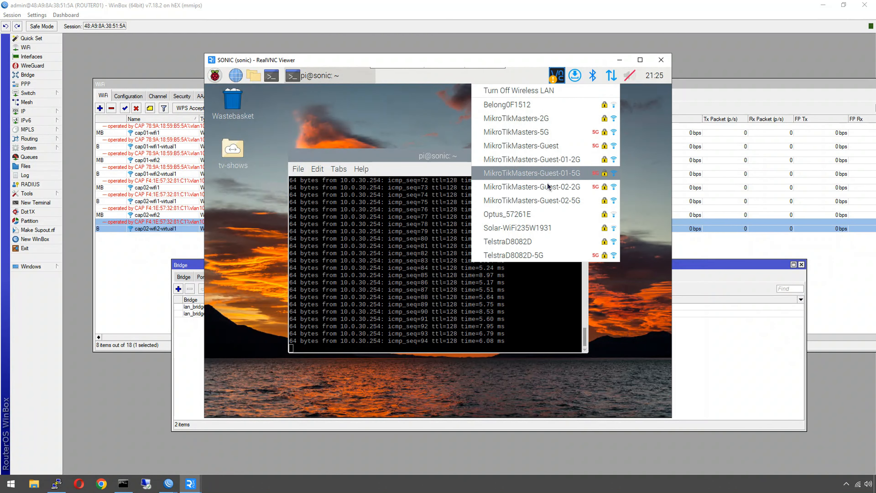
{"action": "left_click", "coordinate": [567, 202]}
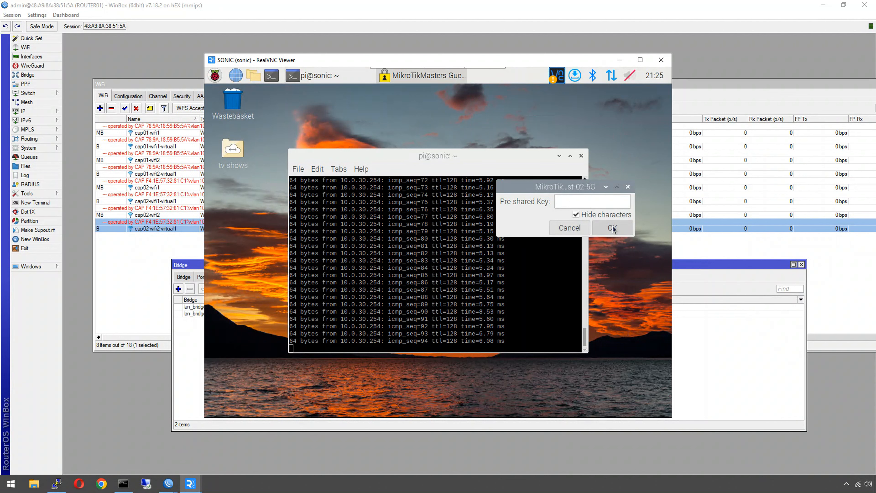
{"action": "type", "text": "••••"}
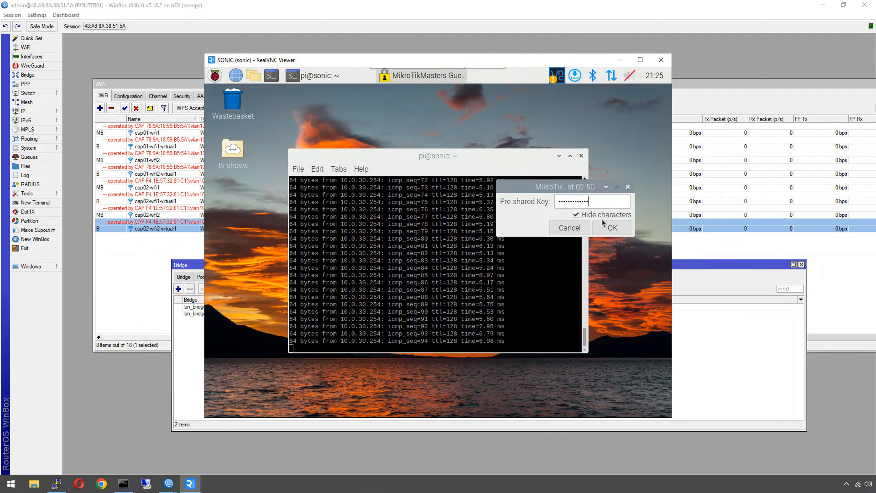
{"action": "left_click", "coordinate": [610, 224]}
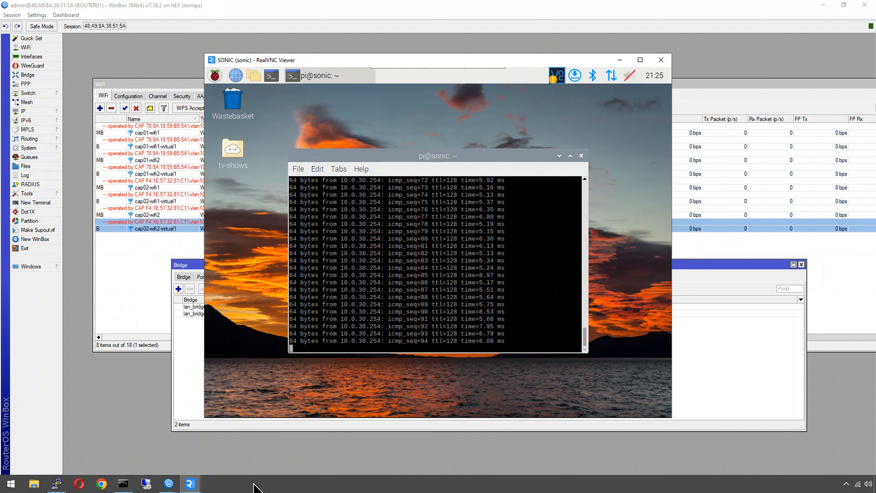
- Switch to Command Prompt, check the PC's Wi-Fi address with ipconfig, and move the window clear of the remote terminal
{"action": "left_click", "coordinate": [123, 483]}
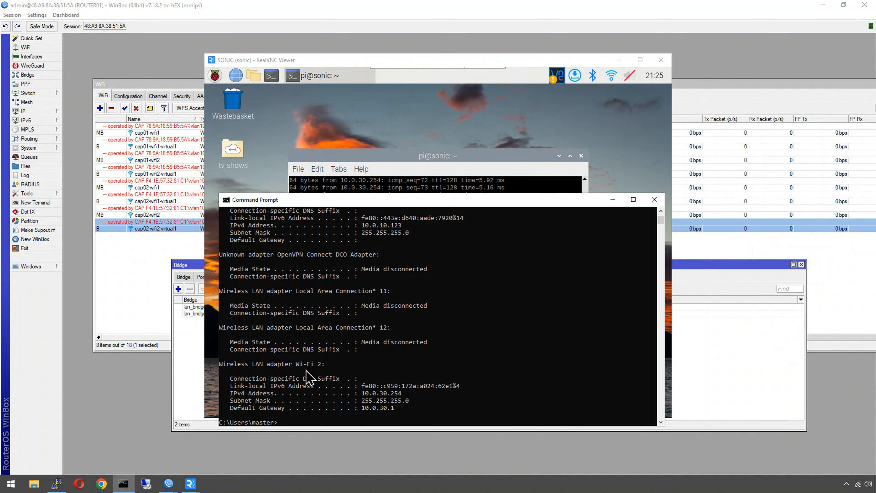
{"action": "type", "text": "ipcofnig"}
{"action": "key", "text": "Return"}
{"action": "type", "text": "ipconfig"}
{"action": "key", "text": "Return"}
{"action": "left_click_drag", "start_coordinate": [373, 201], "coordinate": [656, 325]}
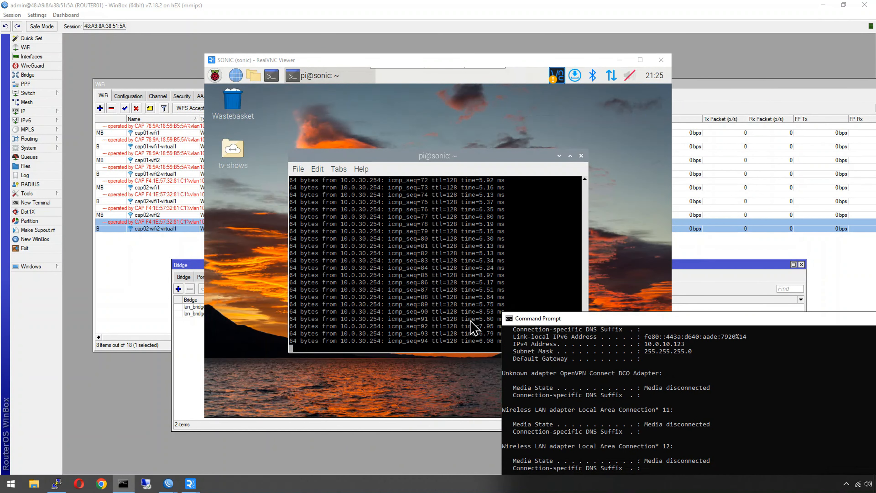
- Stop the running ping in the sonic terminal and ping 10.0.30.254 again
{"action": "left_click", "coordinate": [439, 315]}
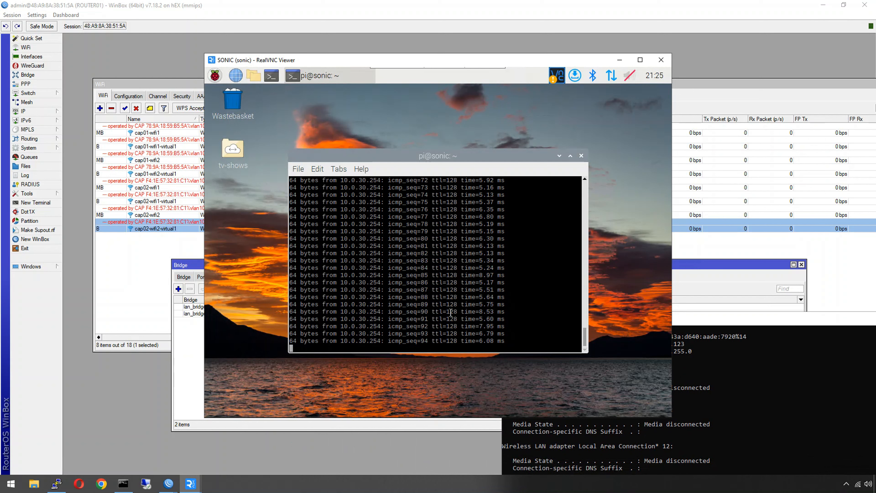
{"action": "key", "text": "ctrl+c"}
{"action": "key", "text": "Up"}
{"action": "key", "text": "Return"}
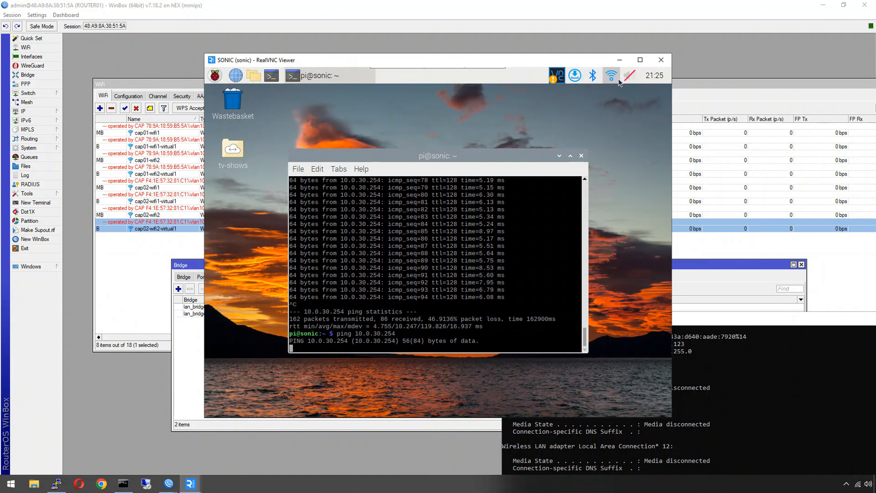
- Connect the sonic machine to the MikroTikMasters-Guest-02-2G wireless network by entering its pre-shared key
{"action": "left_click", "coordinate": [612, 77]}
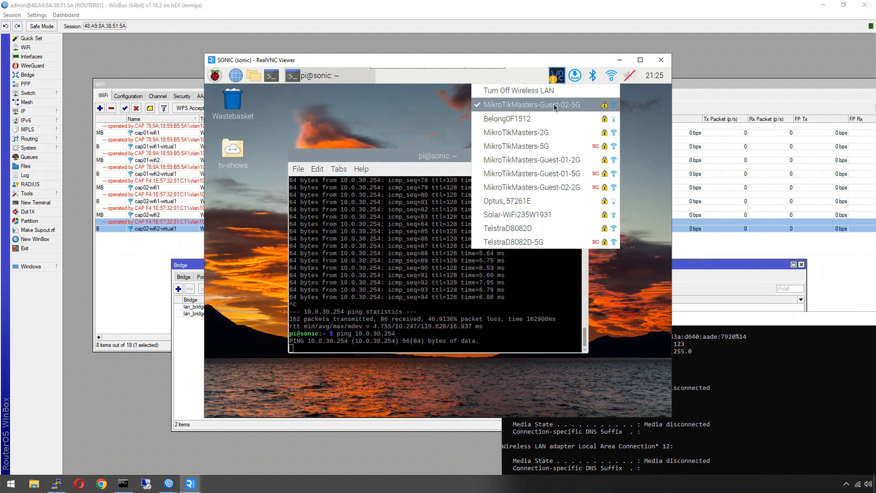
{"action": "left_click", "coordinate": [556, 189]}
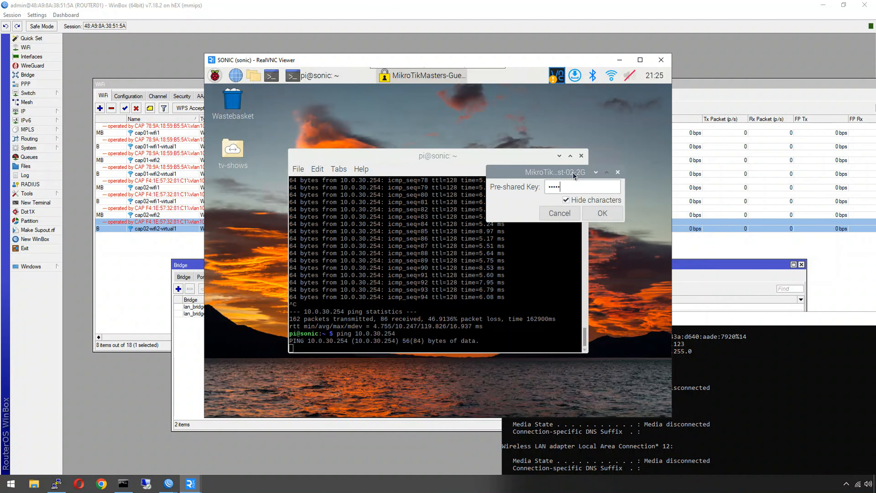
{"action": "type", "text": "•••••••••••••"}
{"action": "left_click", "coordinate": [600, 211]}
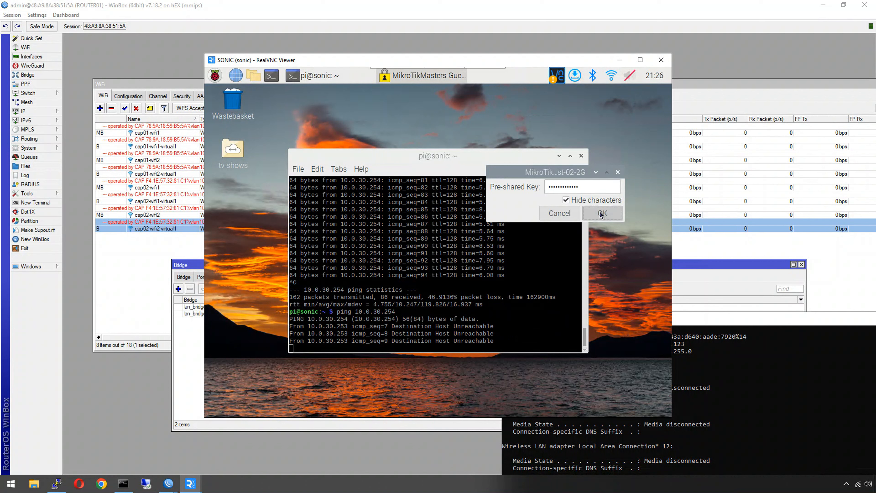
- Check the sonic machine's active wireless network and compare it with the running ping to 10.0.30.254
{"action": "left_click", "coordinate": [611, 75]}
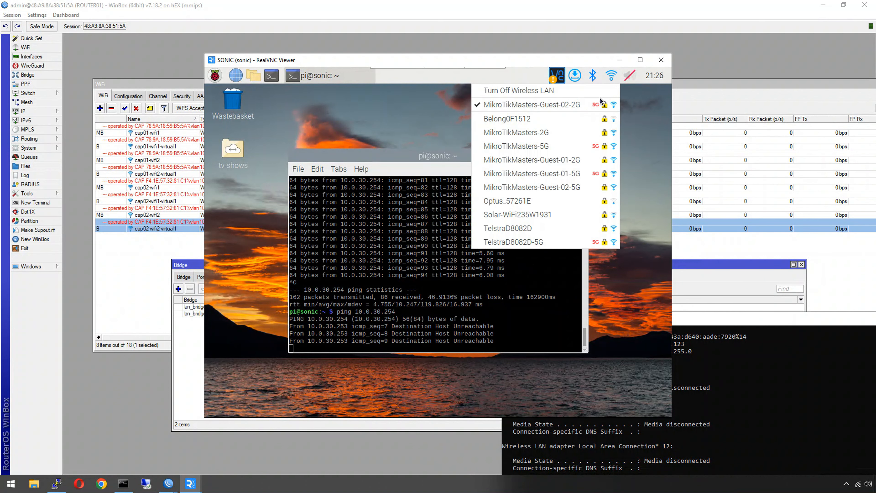
{"action": "left_click", "coordinate": [436, 319]}
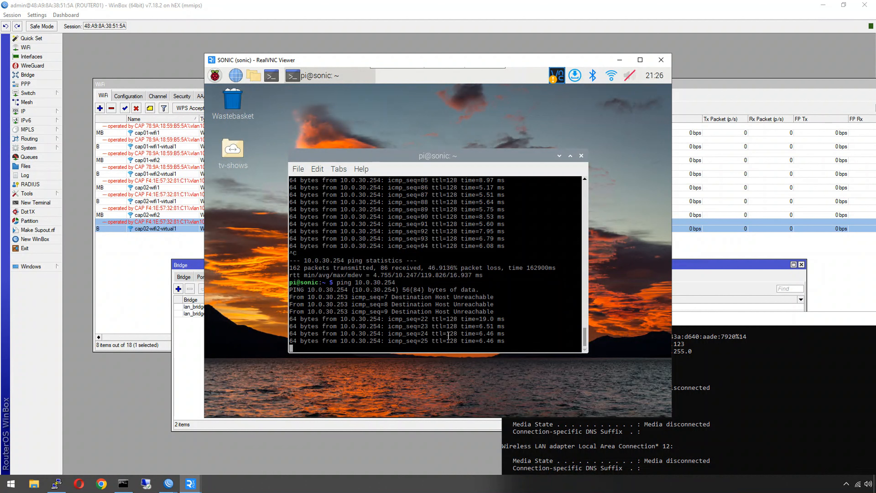
{"action": "left_click", "coordinate": [611, 76]}
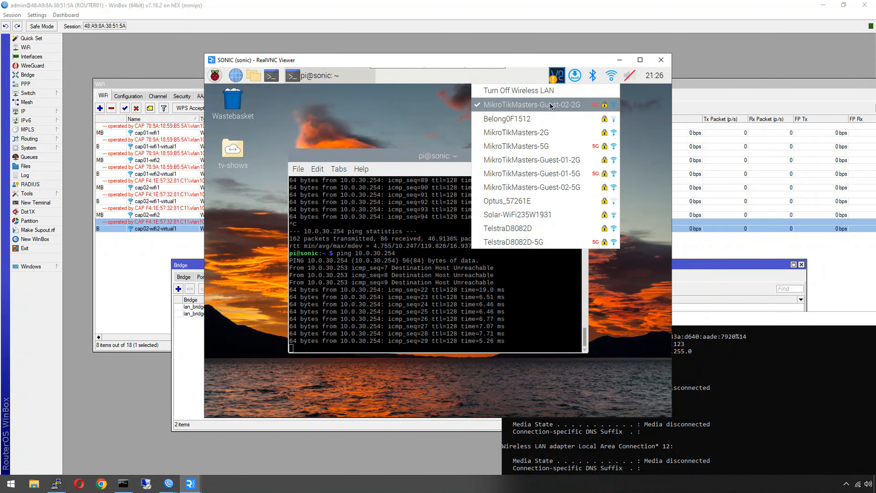
- Return to the ROUTER01 WinBox session, move the Bridge window aside, and view the WiFi registration table
{"action": "left_click", "coordinate": [168, 484]}
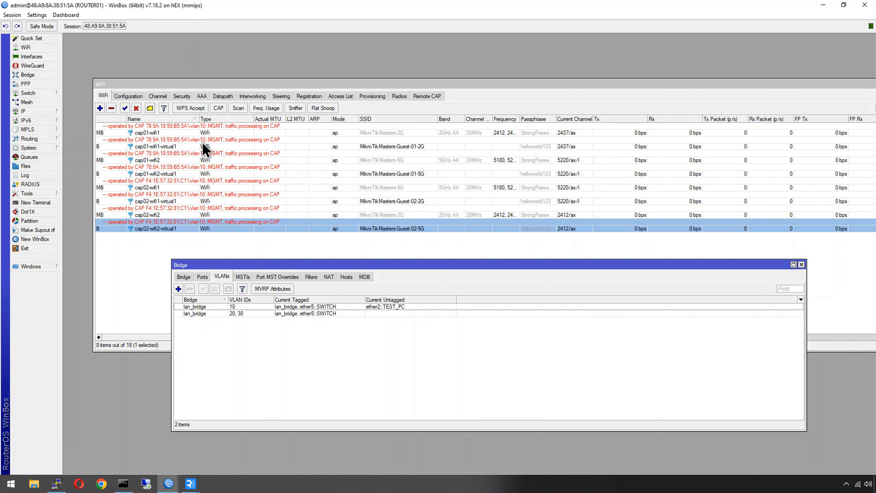
{"action": "left_click_drag", "start_coordinate": [212, 267], "coordinate": [175, 266]}
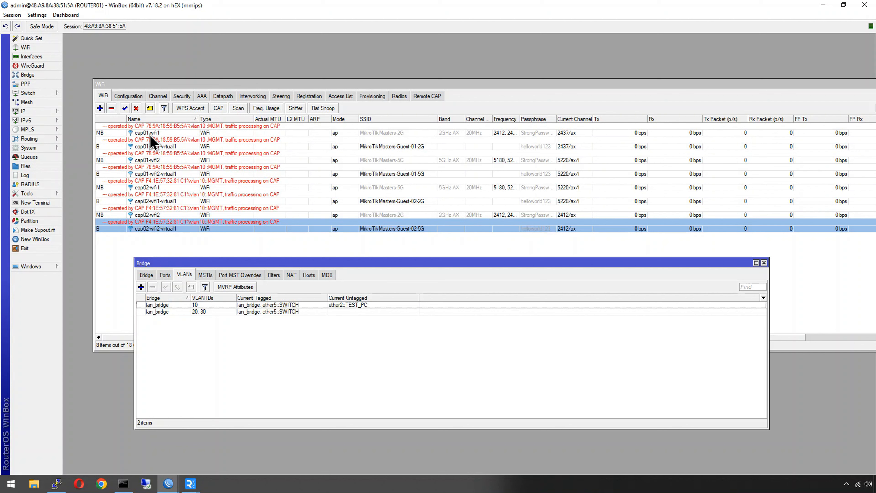
{"action": "mouse_move", "coordinate": [169, 487]}
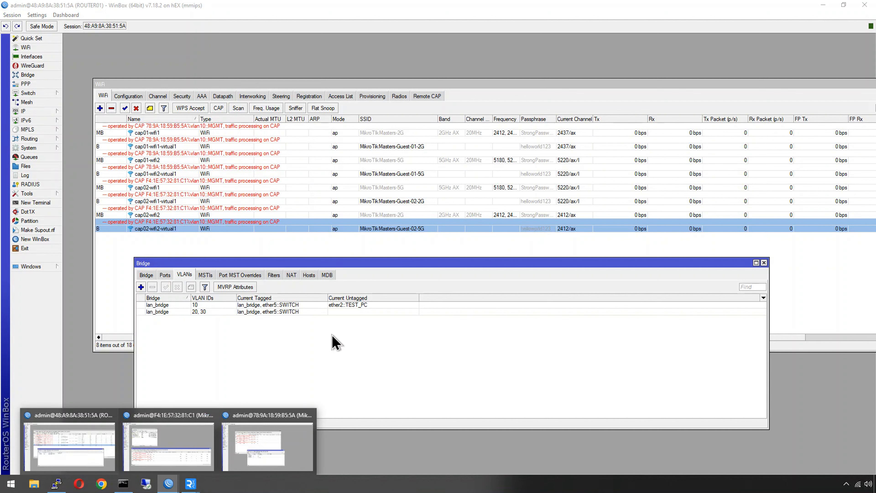
{"action": "left_click", "coordinate": [316, 96]}
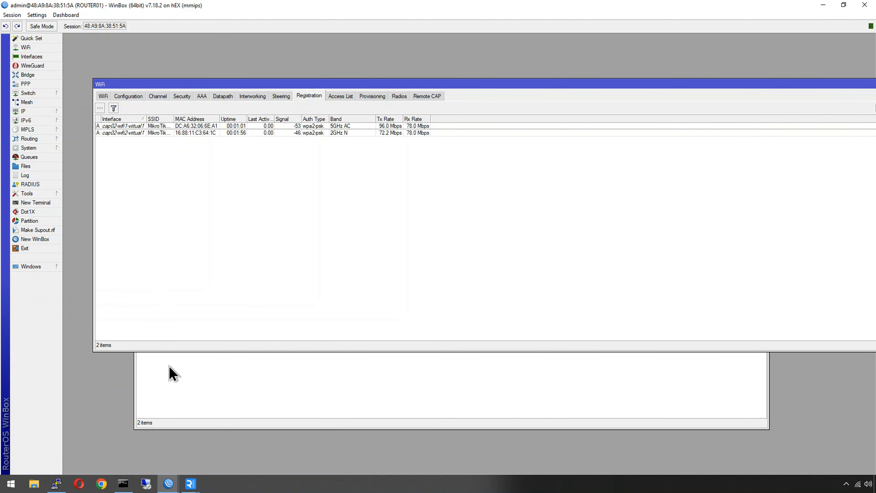
- Switch to the cAP ax WinBox session, replace the File List with the Bridge window, and place it above the WiFi list
{"action": "mouse_move", "coordinate": [171, 488]}
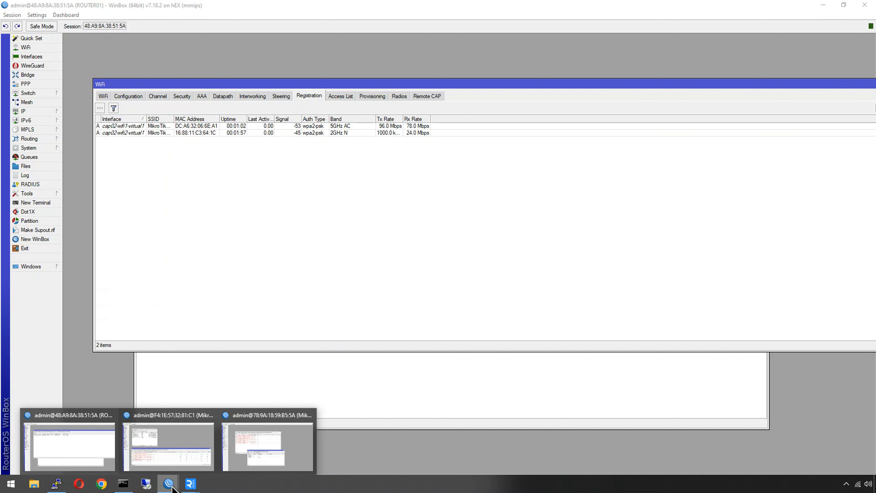
{"action": "left_click", "coordinate": [204, 449]}
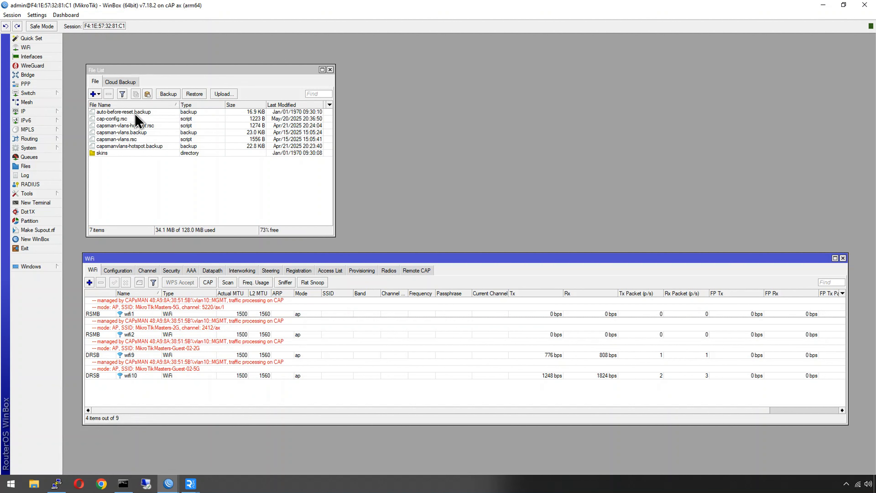
{"action": "left_click", "coordinate": [330, 70]}
{"action": "left_click", "coordinate": [46, 76]}
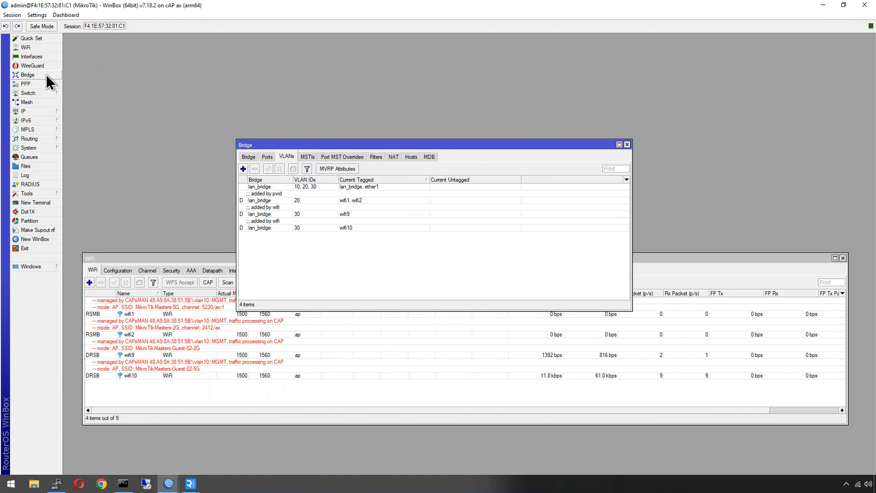
{"action": "left_click_drag", "start_coordinate": [307, 144], "coordinate": [207, 74]}
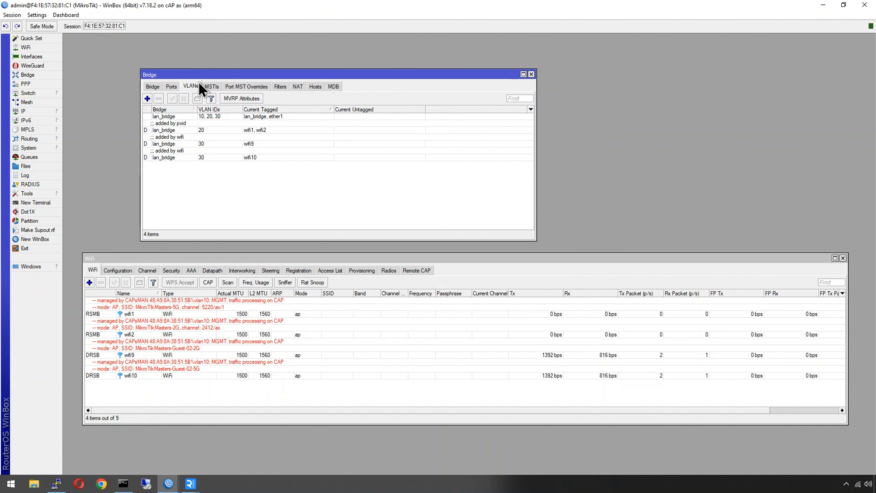
- Start a new bridge filter rule on the forward chain and review the interfaces available as its incoming interface
{"action": "left_click", "coordinate": [278, 87]}
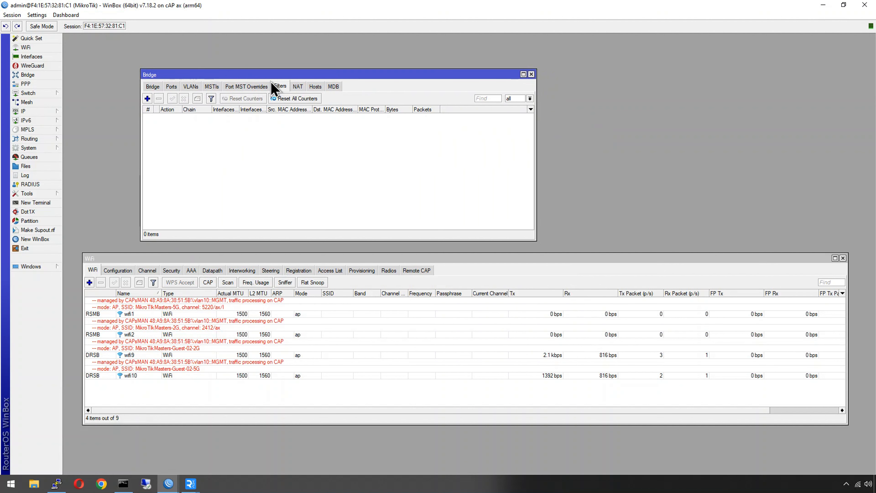
{"action": "left_click", "coordinate": [147, 99]}
{"action": "left_click_drag", "start_coordinate": [421, 194], "coordinate": [339, 176]}
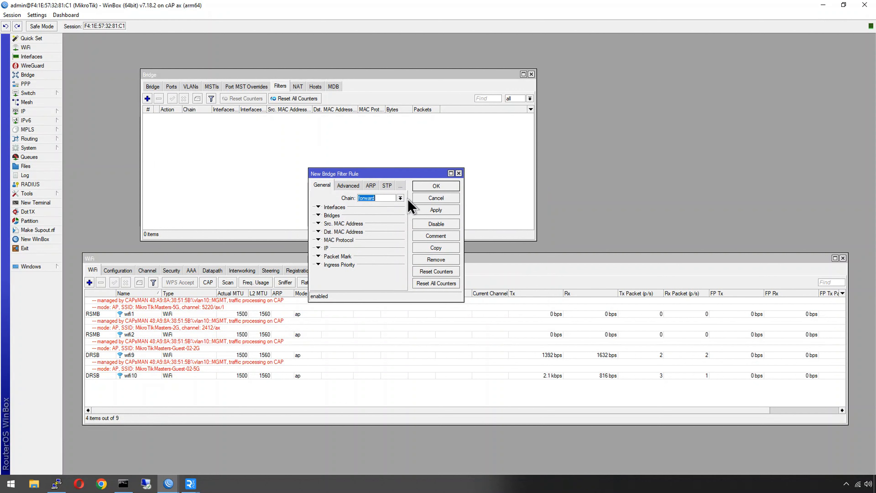
{"action": "left_click", "coordinate": [400, 198]}
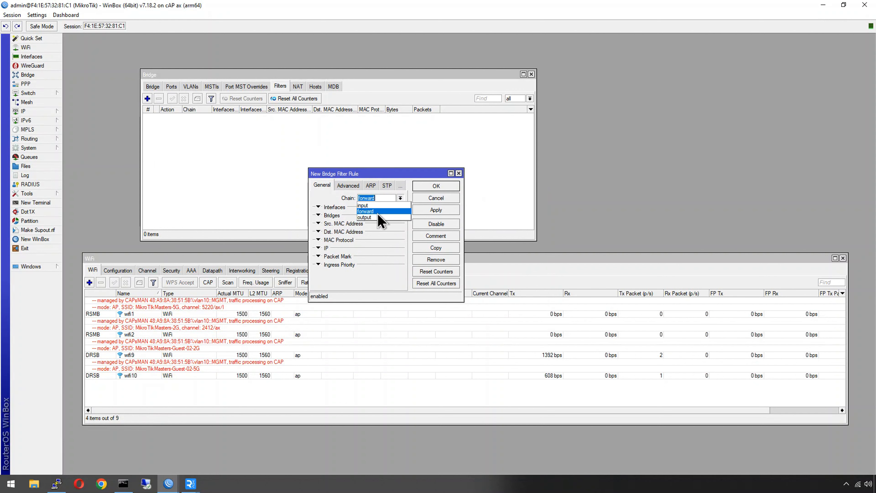
{"action": "left_click", "coordinate": [370, 211]}
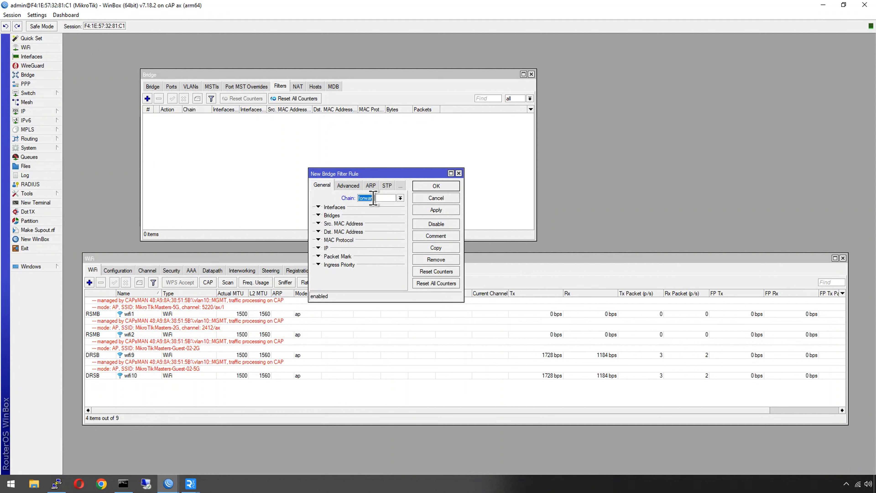
{"action": "left_click", "coordinate": [318, 208]}
{"action": "left_click", "coordinate": [376, 218]}
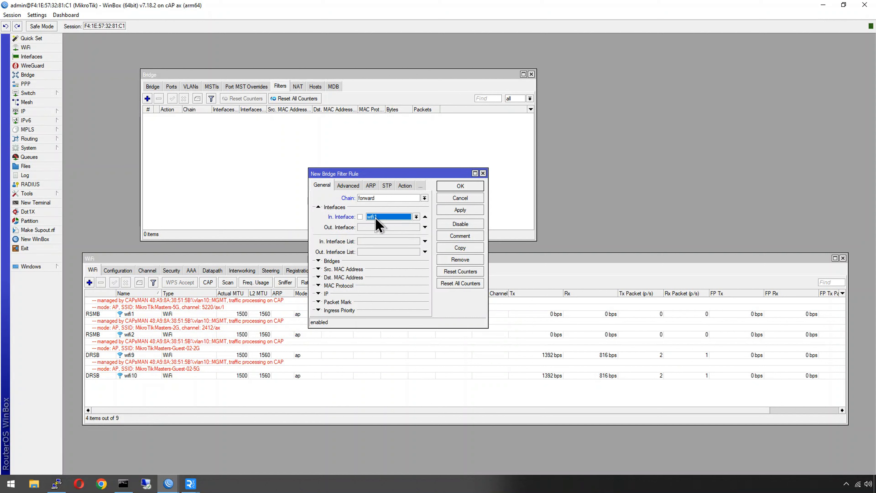
{"action": "left_click", "coordinate": [393, 218]}
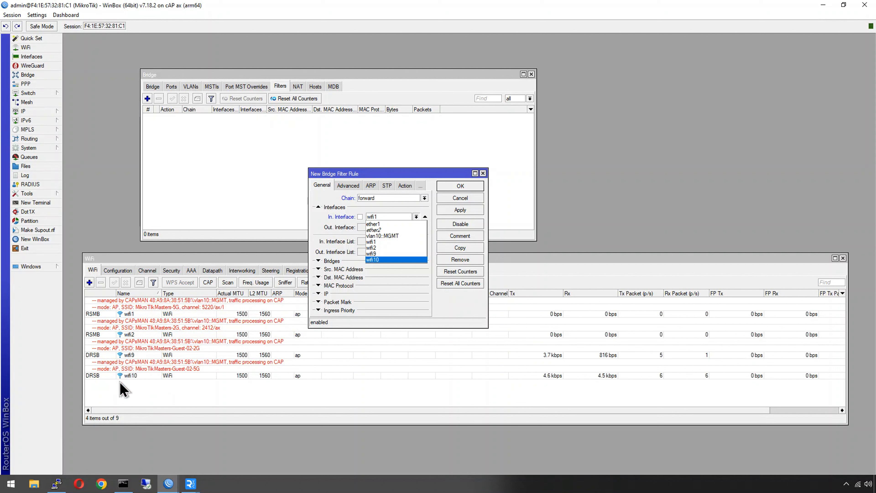
{"action": "key", "text": "Escape"}
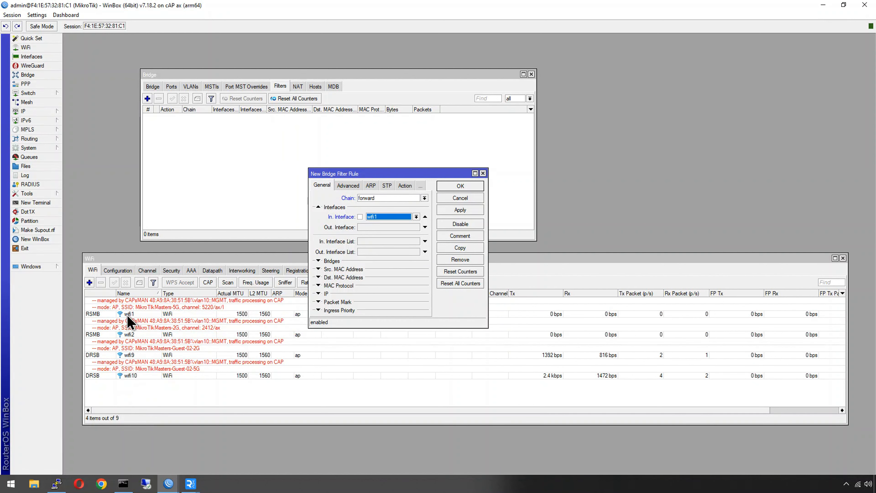
- Compare the general properties of the dynamic wifi9 interface with those of the wifi1 master interface
{"action": "double_click", "coordinate": [132, 355]}
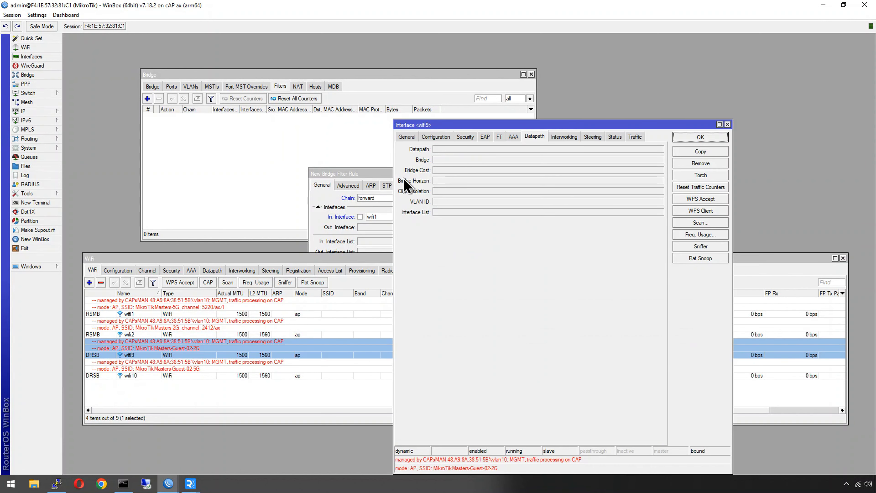
{"action": "double_click", "coordinate": [441, 149]}
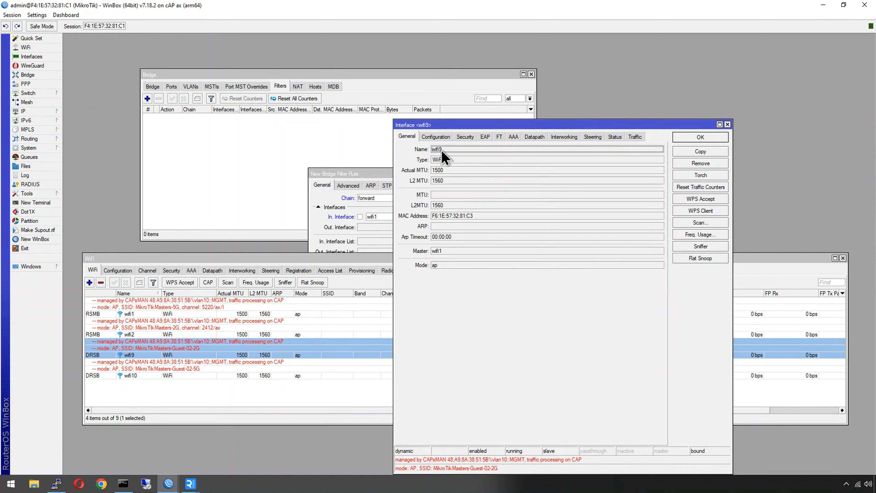
{"action": "double_click", "coordinate": [134, 316]}
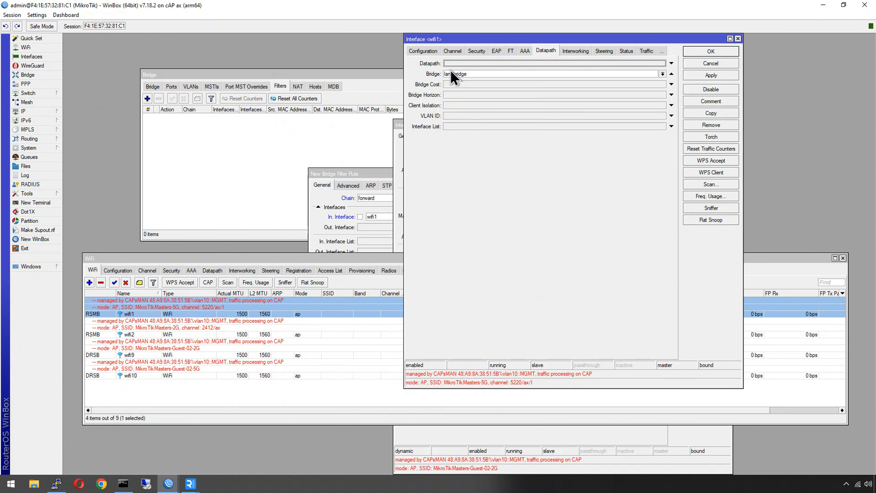
{"action": "left_click", "coordinate": [425, 50]}
{"action": "left_click", "coordinate": [424, 52]}
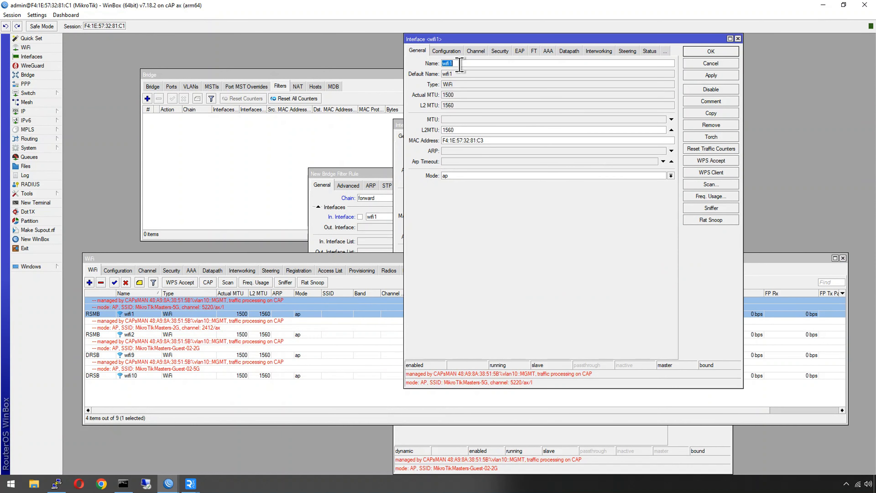
{"action": "left_click", "coordinate": [737, 39]}
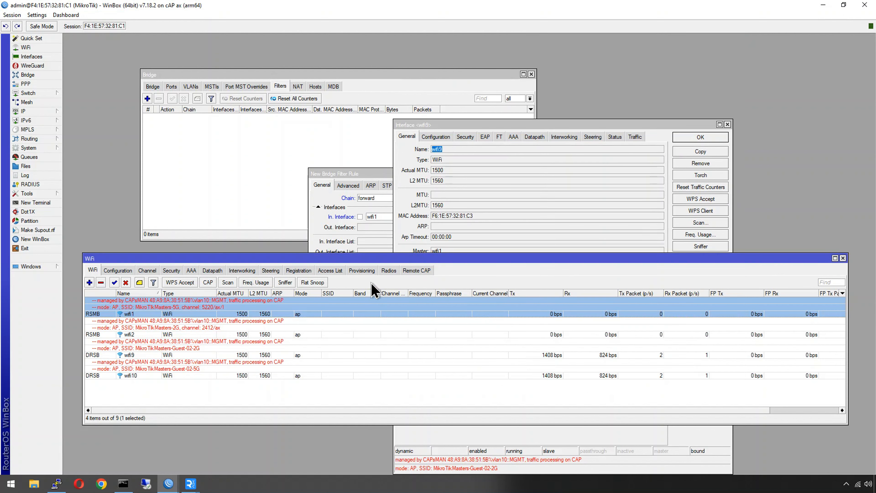
{"action": "left_click", "coordinate": [728, 124]}
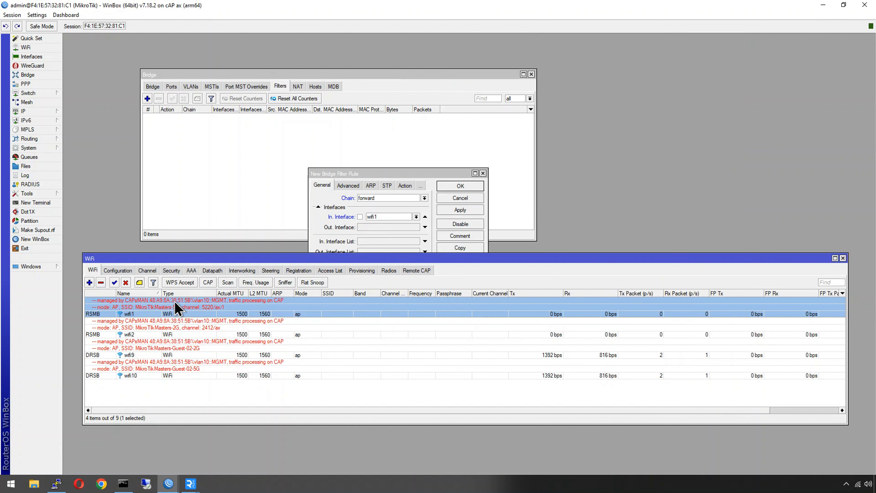
- Enable Slaves Static in the CAP settings and apply the change
{"action": "left_click", "coordinate": [210, 282]}
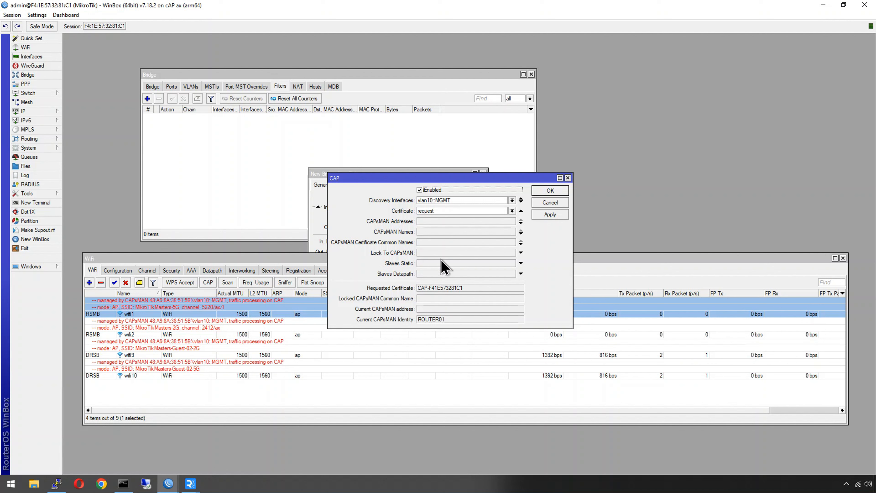
{"action": "left_click", "coordinate": [435, 264]}
{"action": "left_click", "coordinate": [419, 263]}
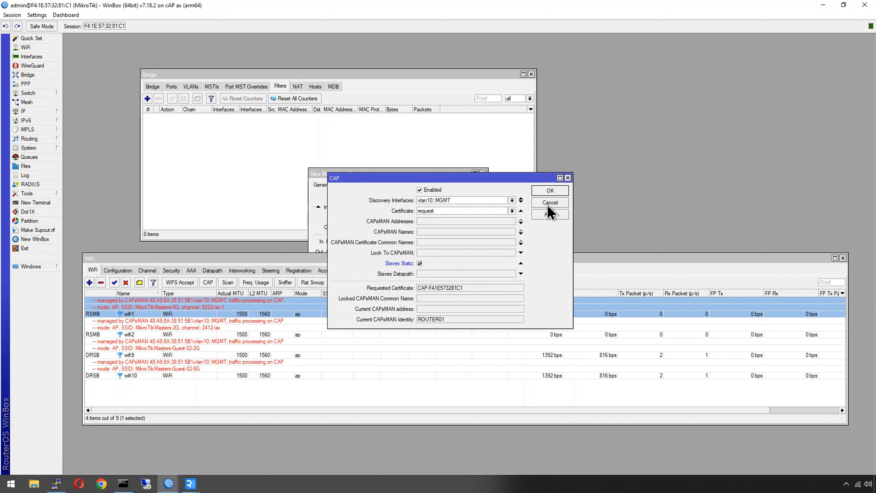
{"action": "left_click", "coordinate": [547, 196]}
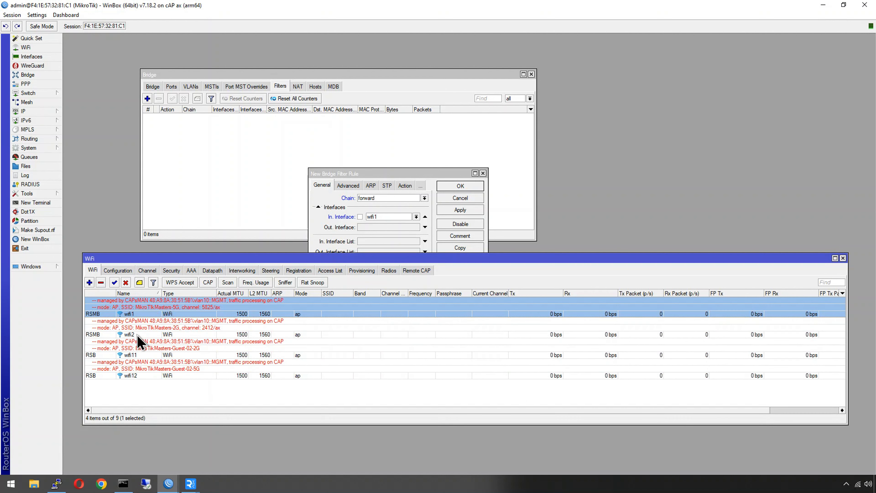
- Recheck the CAP settings and inspect the general properties of the wifi11 guest interface
{"action": "left_click", "coordinate": [138, 355]}
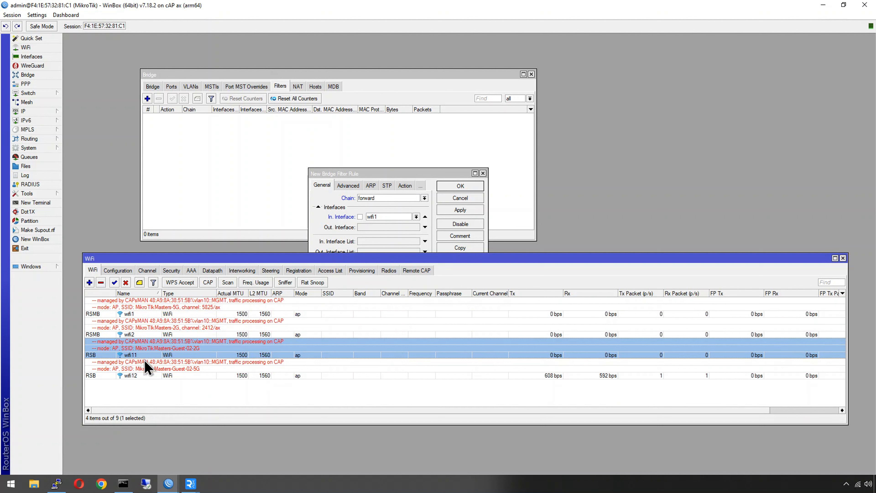
{"action": "left_click", "coordinate": [207, 282]}
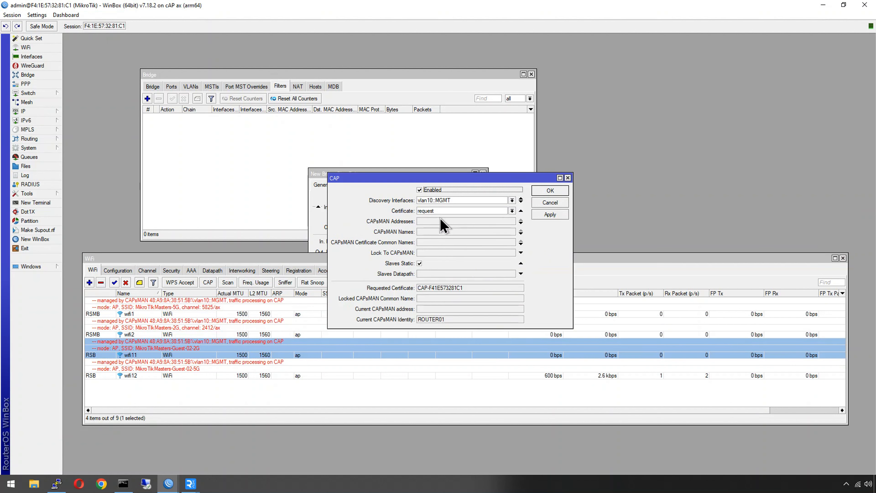
{"action": "left_click", "coordinate": [568, 178]}
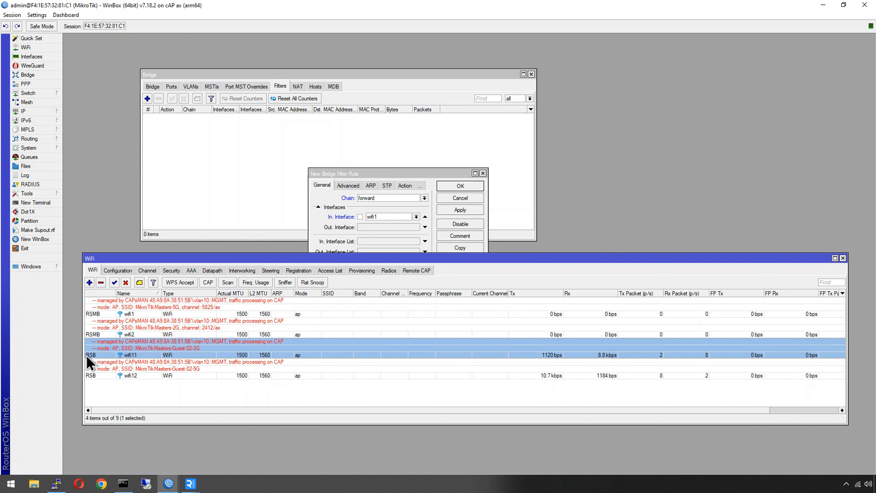
{"action": "double_click", "coordinate": [128, 357]}
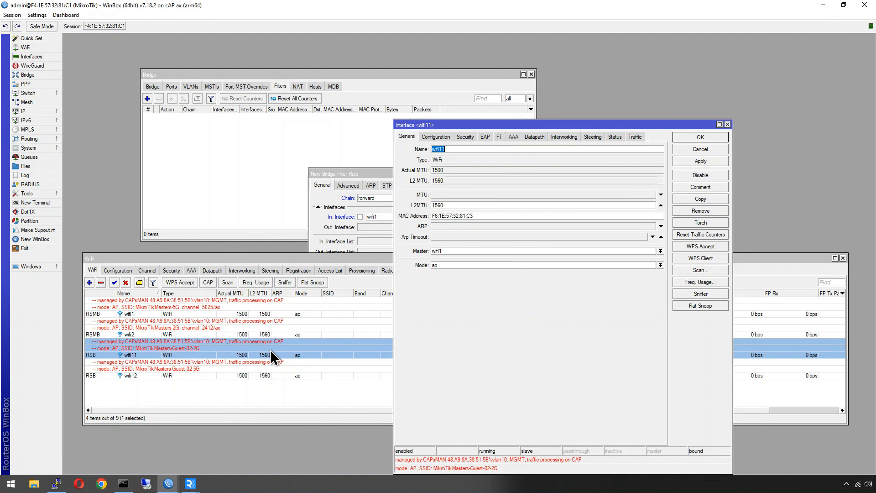
{"action": "left_click", "coordinate": [443, 150]}
{"action": "left_click", "coordinate": [727, 125]}
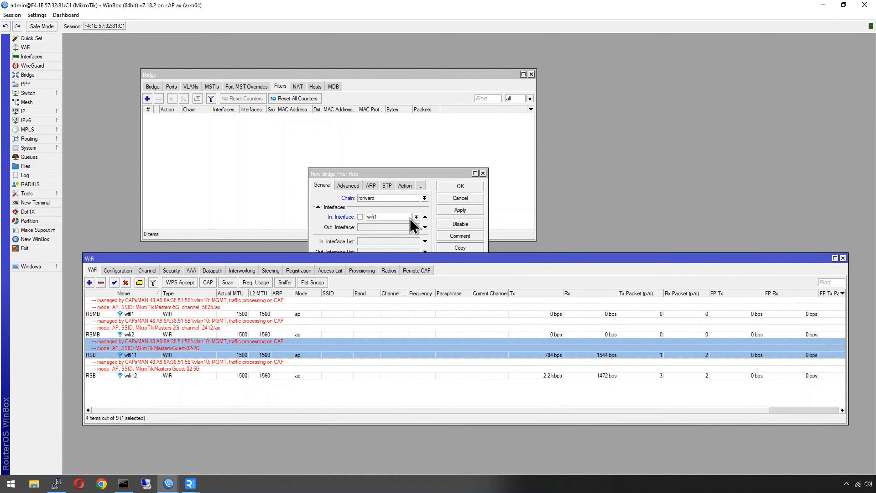
- Set the new filter rule's incoming interface to wifi11 and its outgoing interface to wifi12
{"action": "left_click_drag", "start_coordinate": [402, 175], "coordinate": [441, 144]}
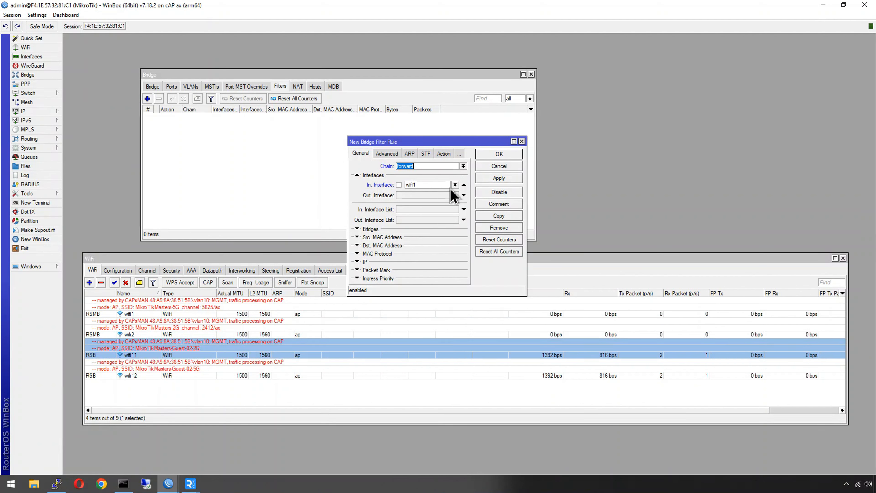
{"action": "left_click", "coordinate": [455, 184]}
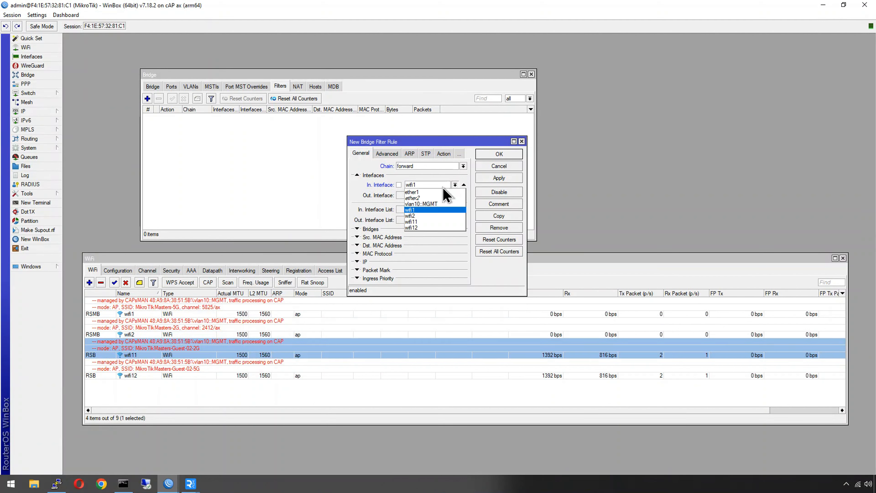
{"action": "left_click", "coordinate": [428, 222]}
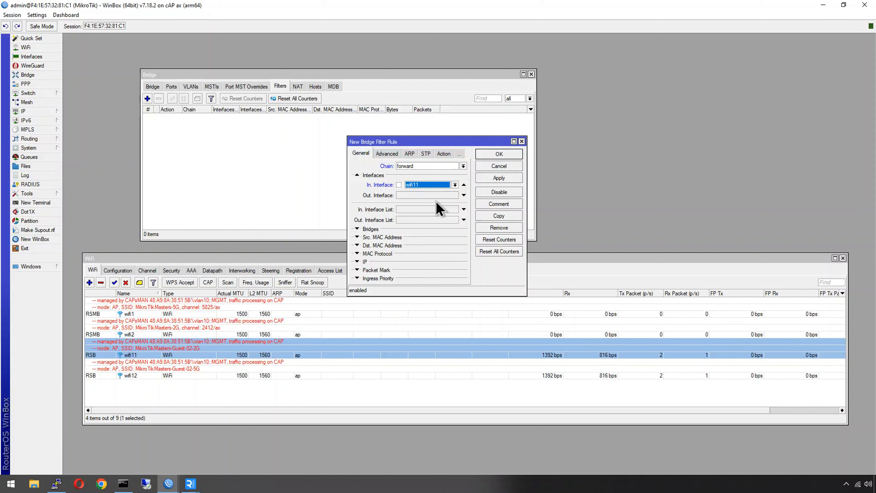
{"action": "left_click", "coordinate": [445, 195]}
{"action": "left_click", "coordinate": [441, 195]}
{"action": "left_click", "coordinate": [435, 238]}
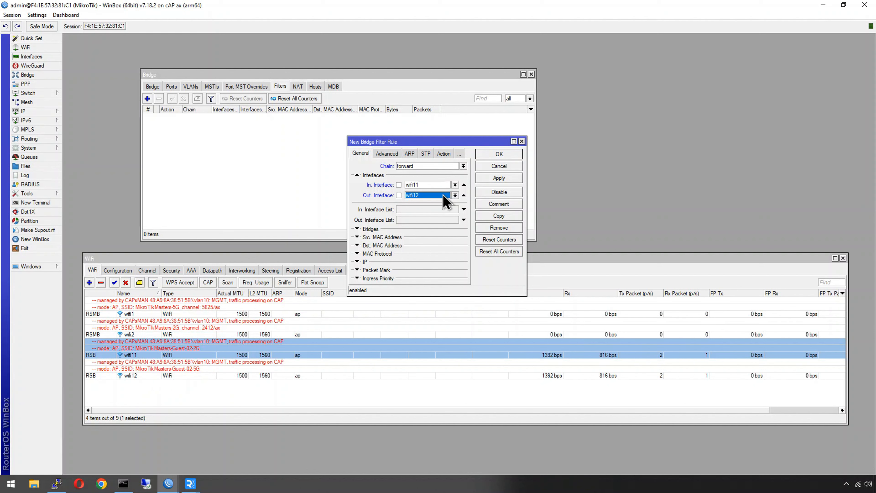
- Set the wifi11-to-wifi12 rule's action to drop and save the rule
{"action": "left_click", "coordinate": [443, 154]}
{"action": "left_click", "coordinate": [405, 166]}
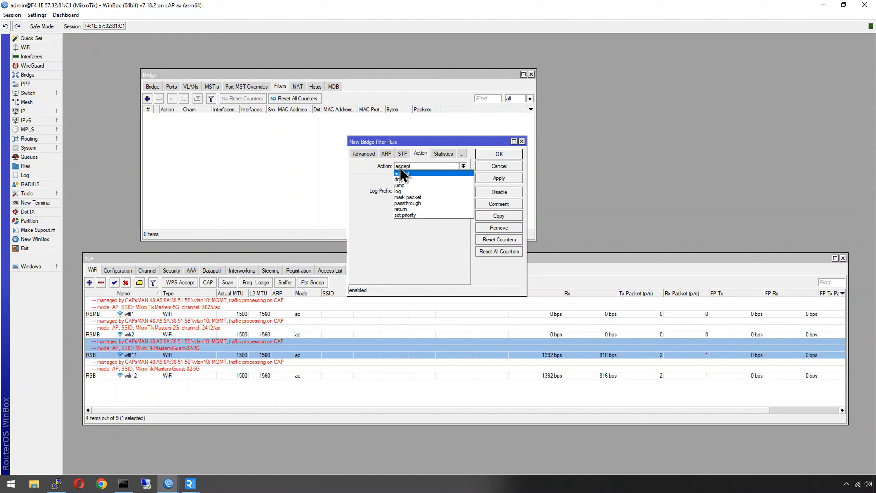
{"action": "left_click", "coordinate": [400, 179]}
{"action": "left_click", "coordinate": [499, 154]}
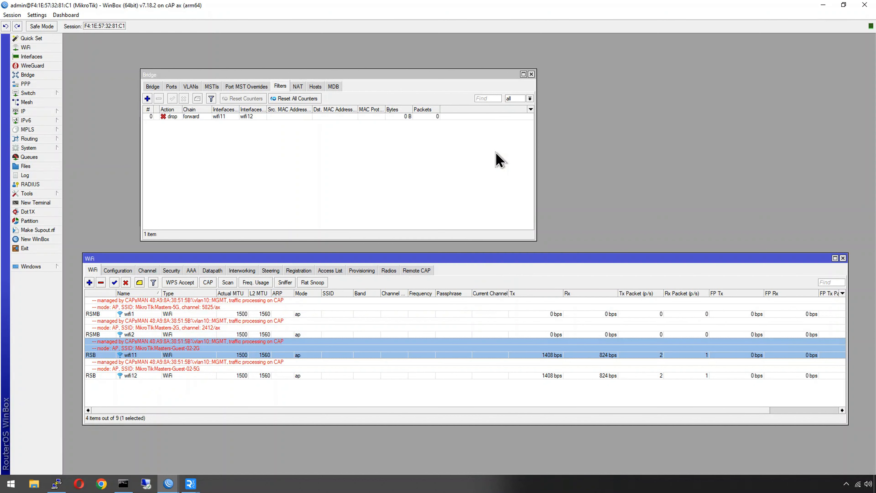
- Create a second forward-chain bridge filter rule with incoming interface wifi12 and outgoing interface wifi11
{"action": "left_click", "coordinate": [200, 116]}
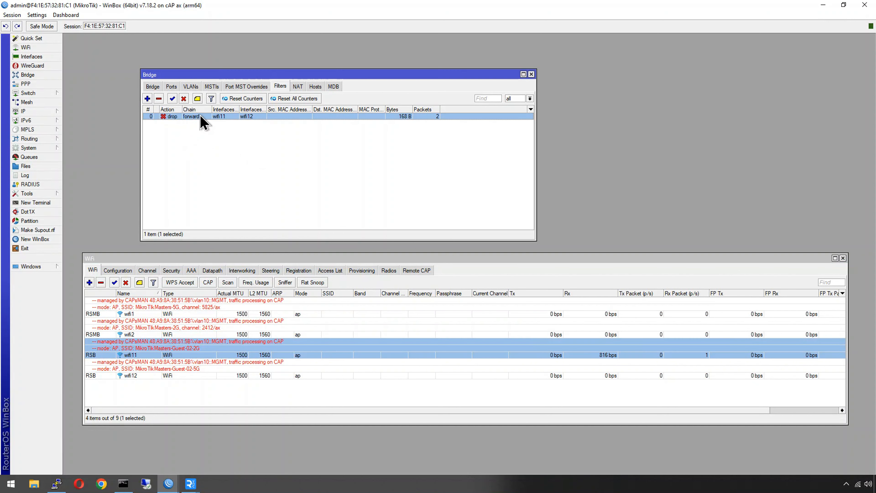
{"action": "left_click", "coordinate": [147, 98]}
{"action": "left_click", "coordinate": [361, 153]}
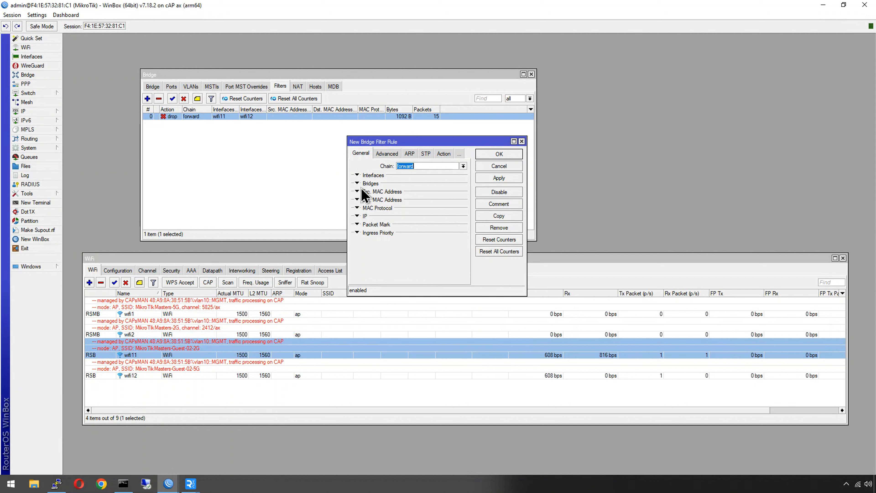
{"action": "left_click", "coordinate": [357, 176]}
{"action": "left_click", "coordinate": [421, 185]}
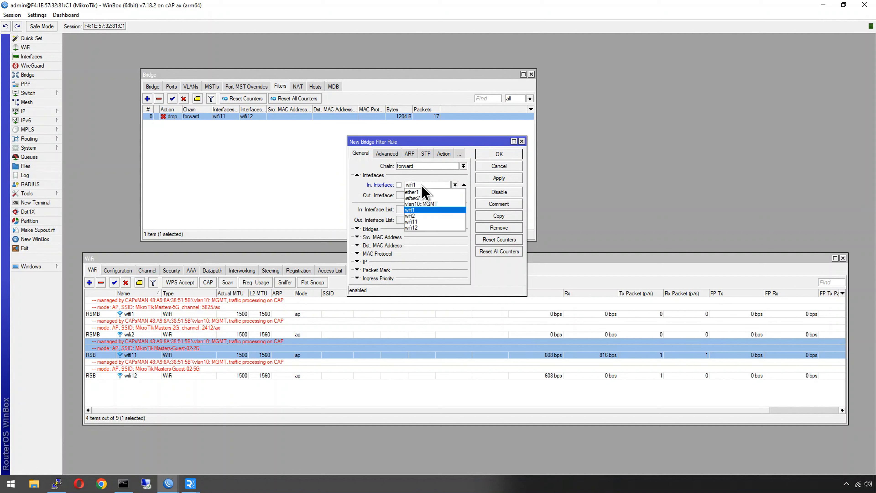
{"action": "left_click", "coordinate": [421, 227]}
{"action": "left_click", "coordinate": [421, 187]}
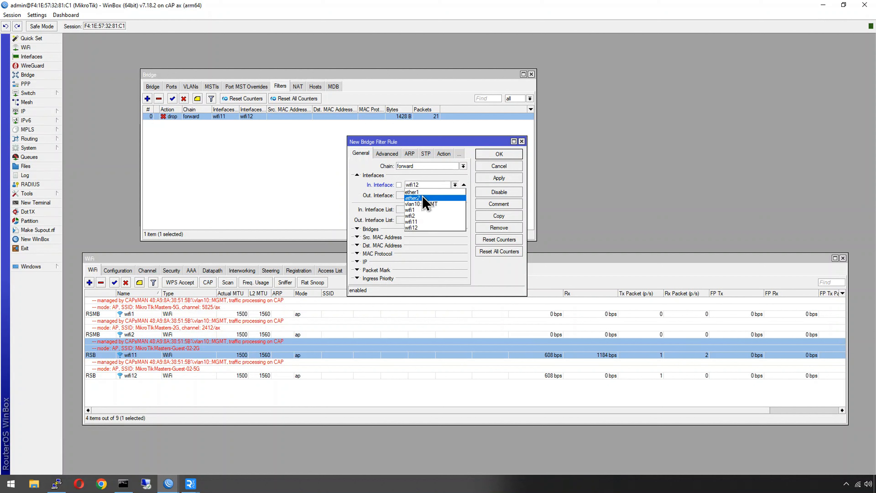
{"action": "left_click", "coordinate": [422, 198]}
{"action": "left_click", "coordinate": [422, 185]}
{"action": "left_click", "coordinate": [421, 227]}
{"action": "left_click", "coordinate": [421, 195]}
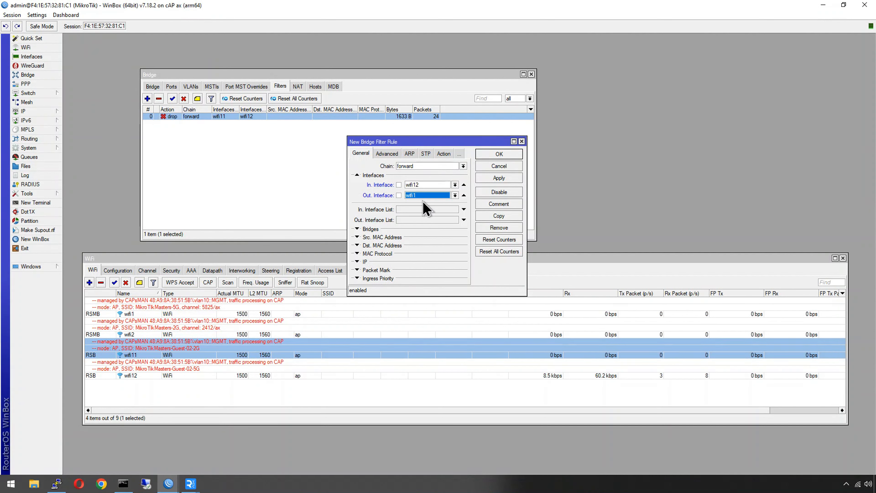
{"action": "left_click", "coordinate": [426, 197]}
{"action": "left_click", "coordinate": [426, 231]}
- Make the wifi12-to-wifi11 rule drop matching traffic and save it
{"action": "left_click", "coordinate": [438, 154]}
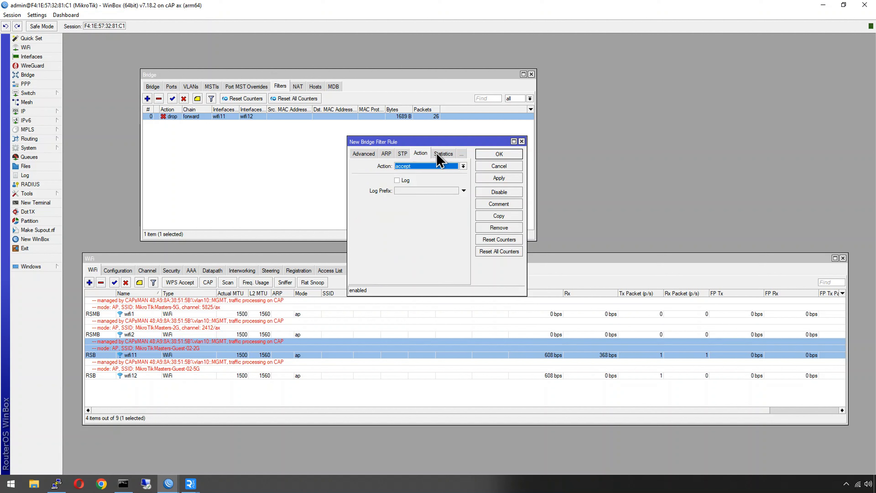
{"action": "left_click", "coordinate": [427, 167]}
{"action": "left_click", "coordinate": [411, 180]}
{"action": "left_click", "coordinate": [500, 154]}
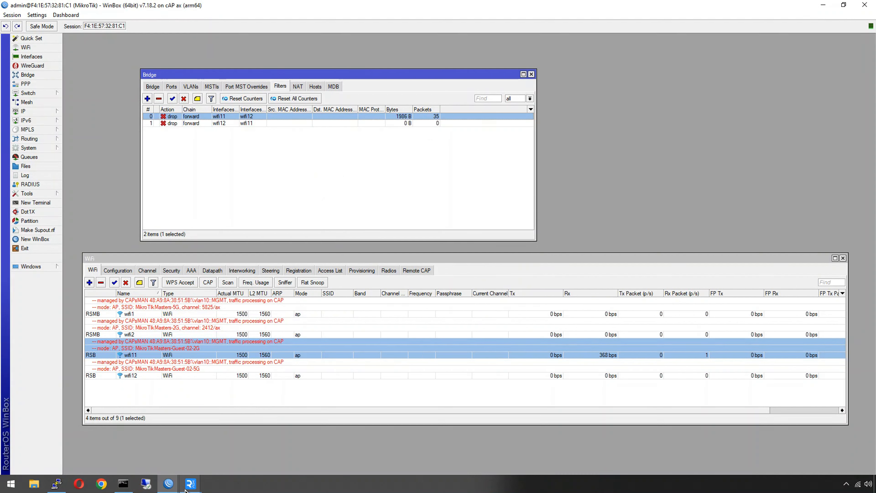
- Check the Windows client's Wi-Fi connection and bring up the Raspberry Pi's remote desktop to inspect its running ping
{"action": "left_click", "coordinate": [860, 485]}
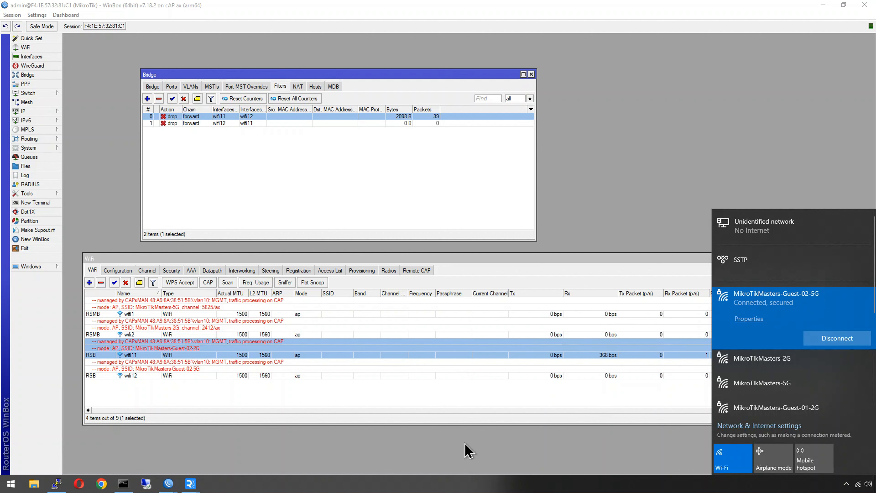
{"action": "left_click", "coordinate": [191, 483]}
{"action": "left_click", "coordinate": [221, 442]}
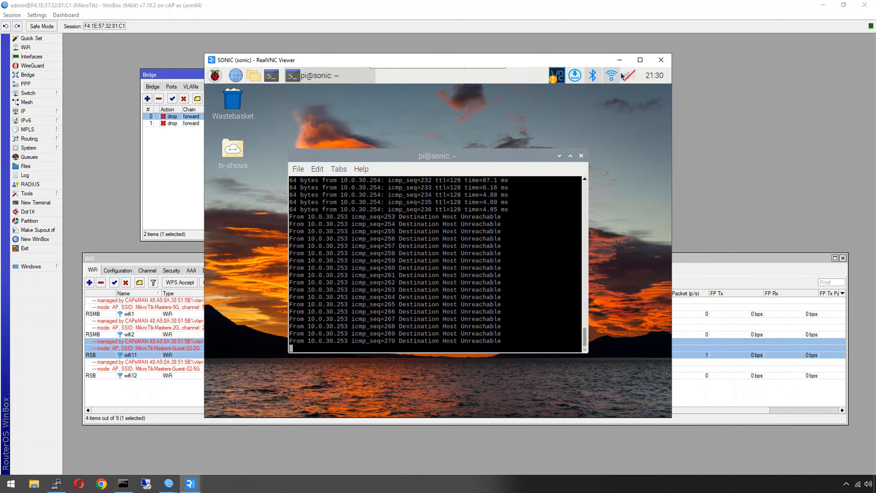
- Connect the Raspberry Pi to MikroTikMasters-Guest-01-2G with the Wi-Fi pre-shared key and check its active network
{"action": "left_click", "coordinate": [611, 76]}
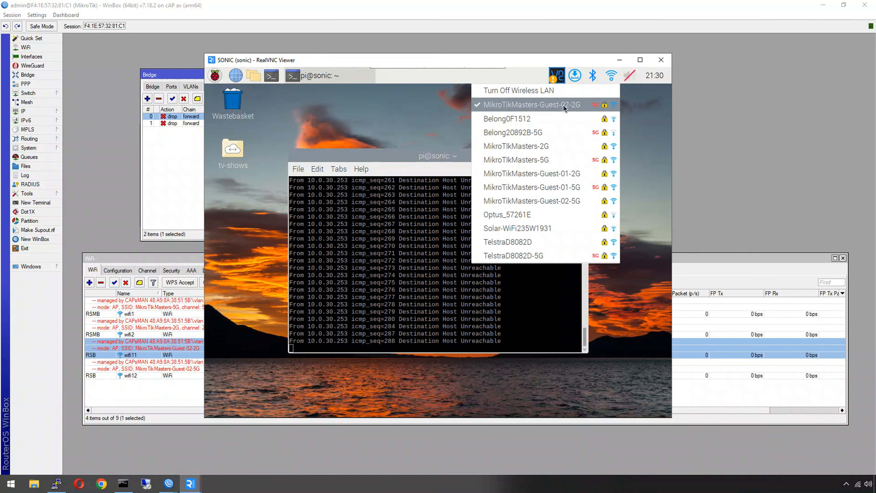
{"action": "left_click", "coordinate": [558, 172]}
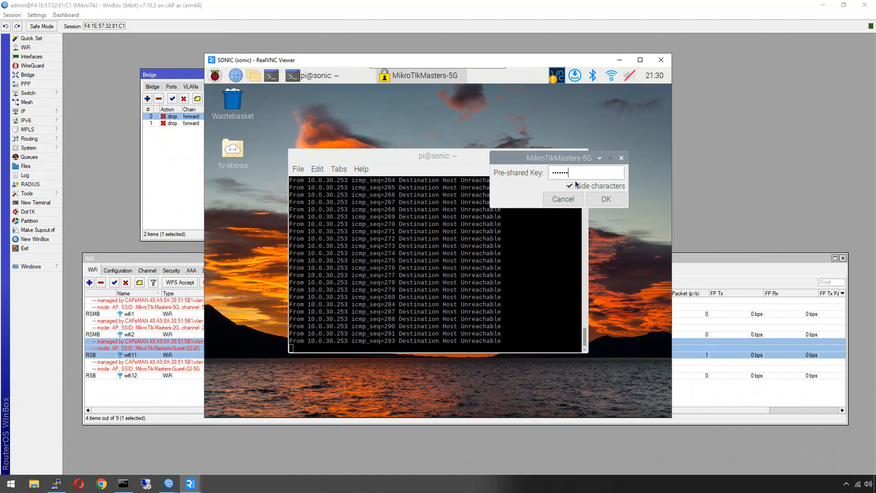
{"action": "left_click", "coordinate": [600, 199]}
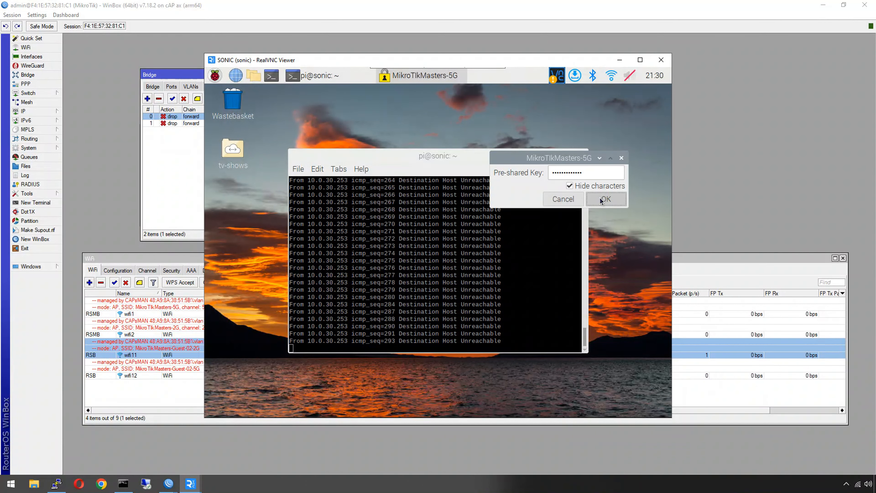
{"action": "left_click", "coordinate": [610, 80]}
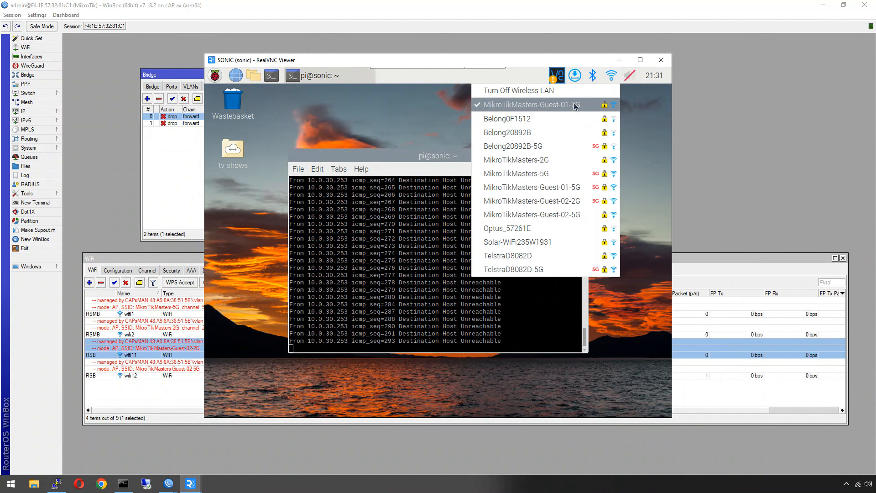
- Recheck the Windows client's Wi-Fi network, review the Raspberry Pi's ping output and return to the bridge filter rules
{"action": "left_click", "coordinate": [868, 484]}
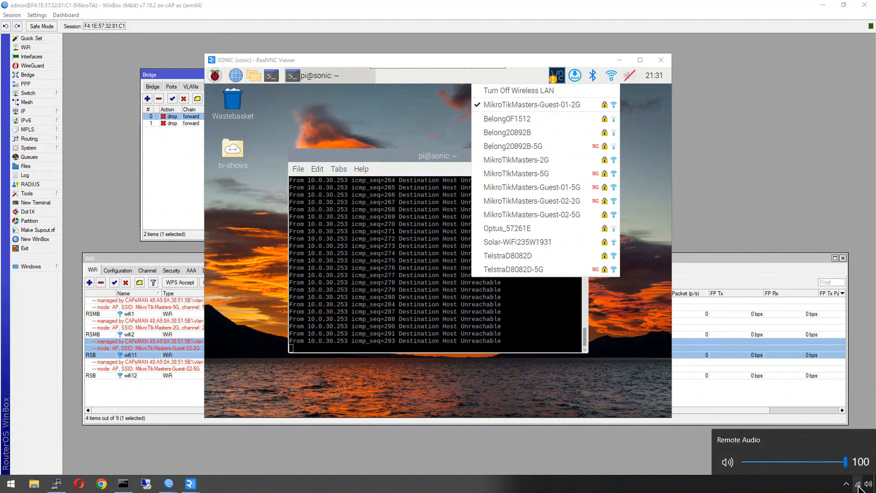
{"action": "left_click", "coordinate": [858, 485]}
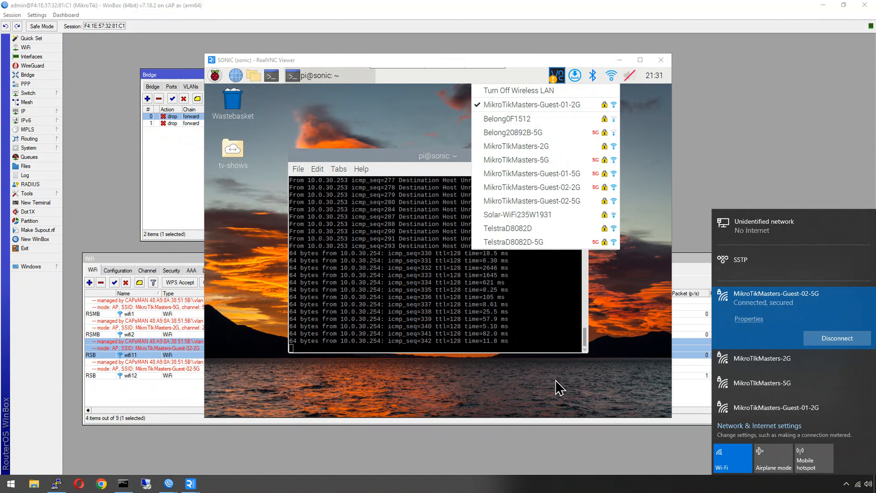
{"action": "left_click", "coordinate": [558, 387]}
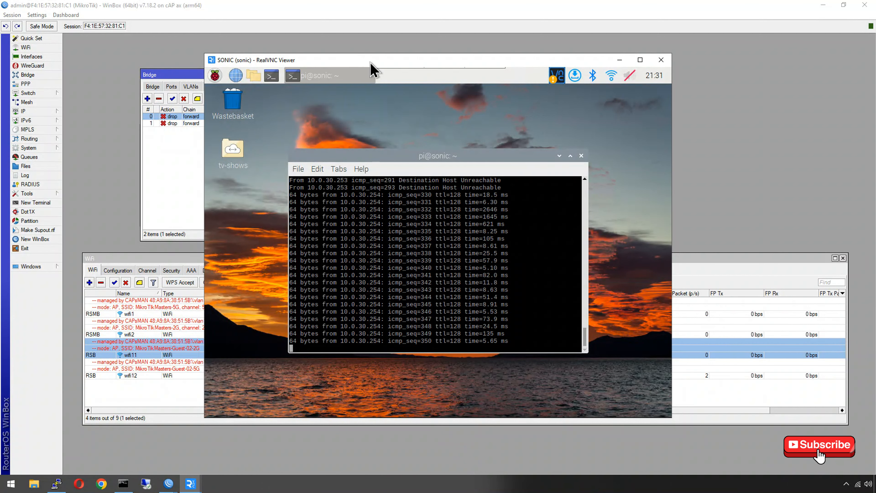
{"action": "left_click", "coordinate": [687, 168]}
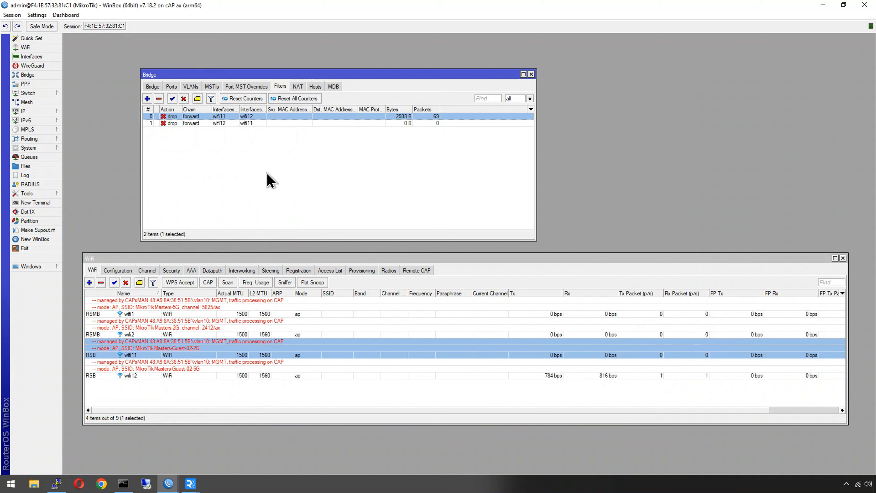
- Switch to the ROUTER01 session and close its open WiFi and datapath-guest windows
{"action": "mouse_move", "coordinate": [169, 488]}
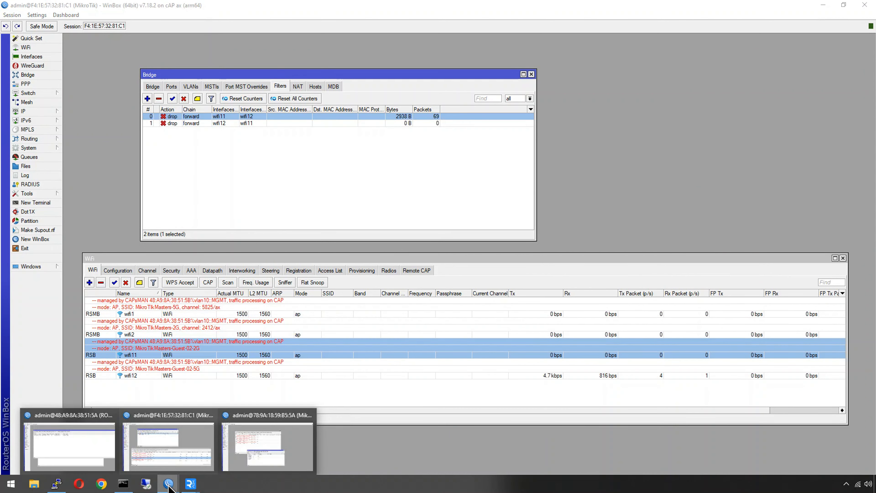
{"action": "left_click", "coordinate": [67, 446]}
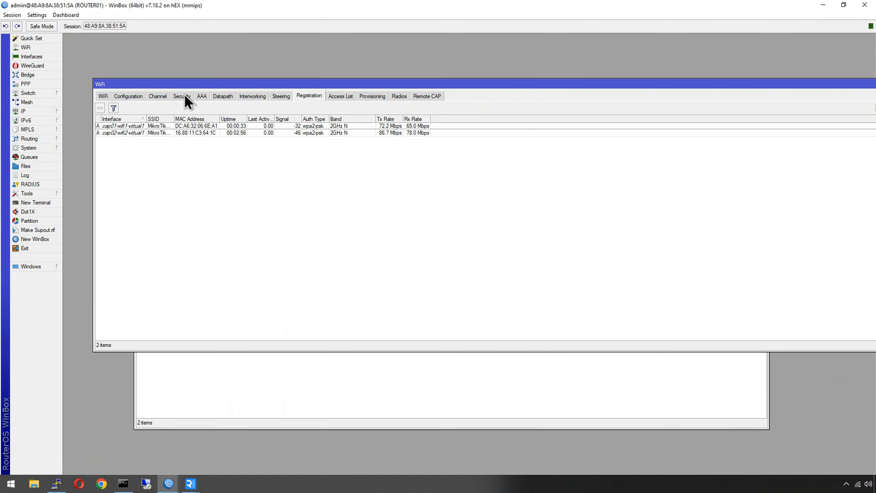
{"action": "left_click_drag", "start_coordinate": [775, 84], "coordinate": [697, 105]}
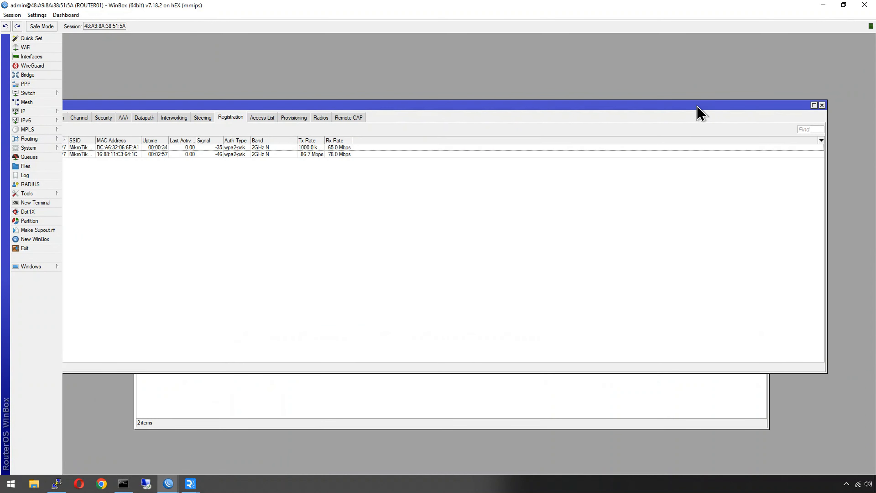
{"action": "left_click", "coordinate": [822, 105]}
{"action": "left_click", "coordinate": [763, 263]}
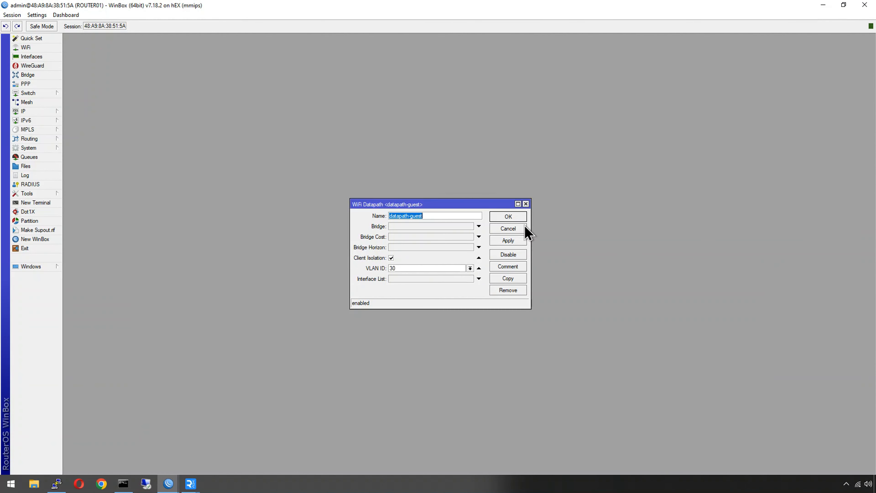
{"action": "left_click", "coordinate": [526, 204]}
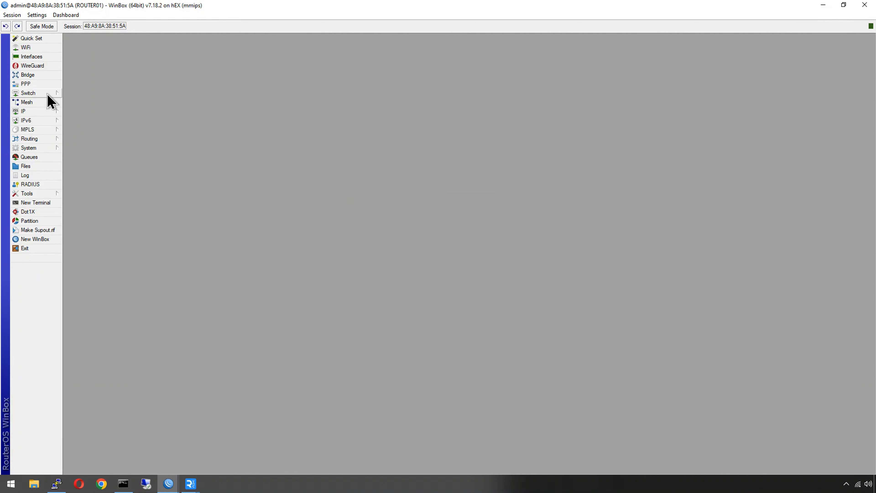
- Create a VXLAN interface named vxlan30::GUEST with VNI 30 and MTU 1450, and widen the list's name column
{"action": "left_click", "coordinate": [30, 57]}
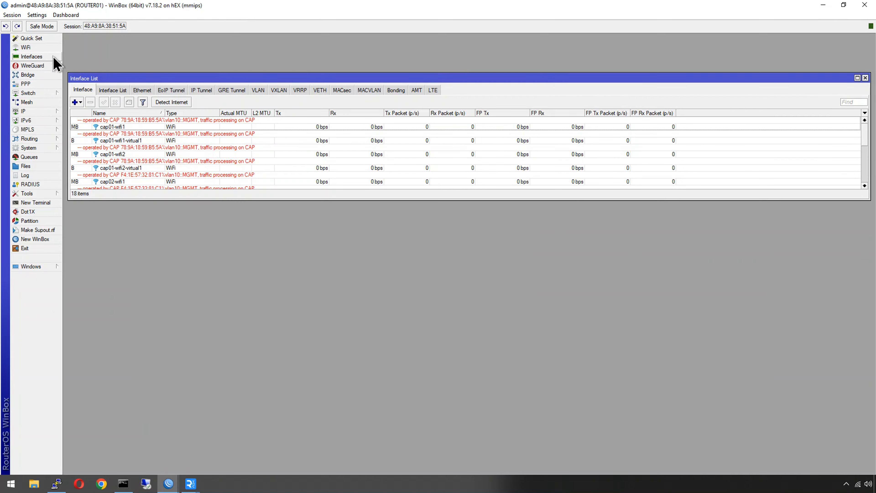
{"action": "left_click", "coordinate": [280, 92]}
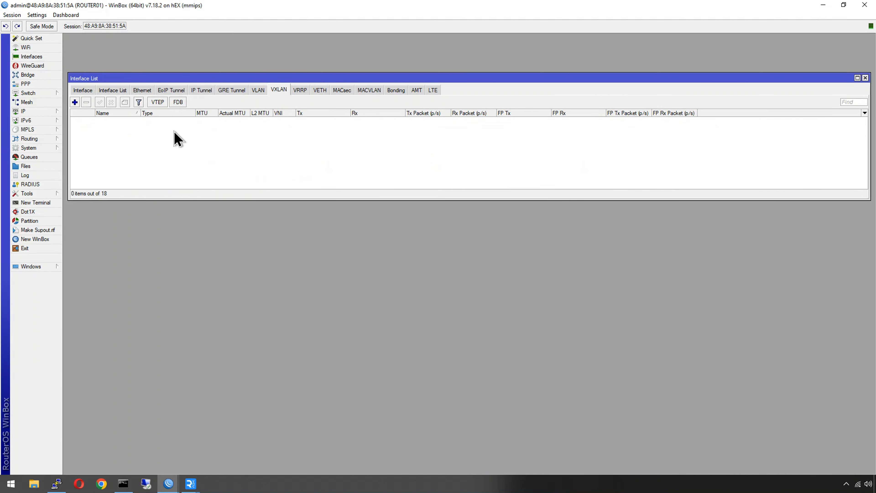
{"action": "left_click", "coordinate": [74, 102]}
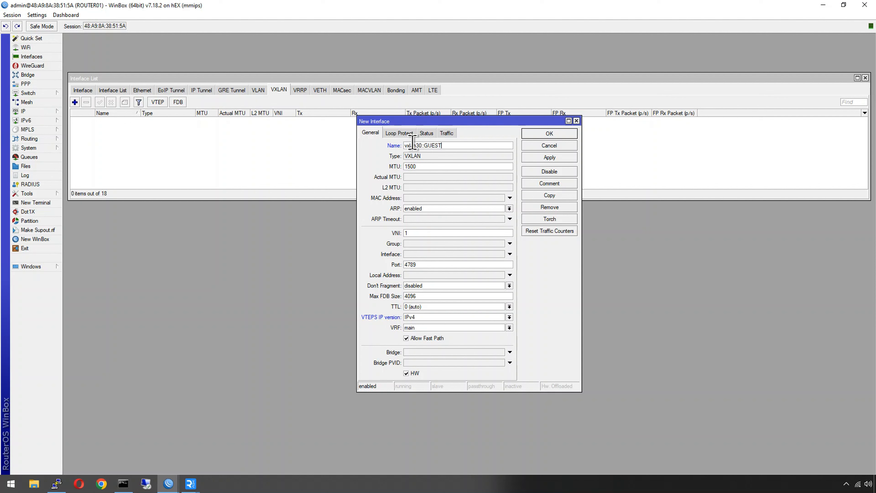
{"action": "left_click_drag", "start_coordinate": [450, 144], "coordinate": [392, 148]}
{"action": "left_click", "coordinate": [406, 233]}
{"action": "type", "text": "30"}
{"action": "left_click_drag", "start_coordinate": [420, 166], "coordinate": [399, 173]}
{"action": "type", "text": "1450"}
{"action": "left_click", "coordinate": [555, 134]}
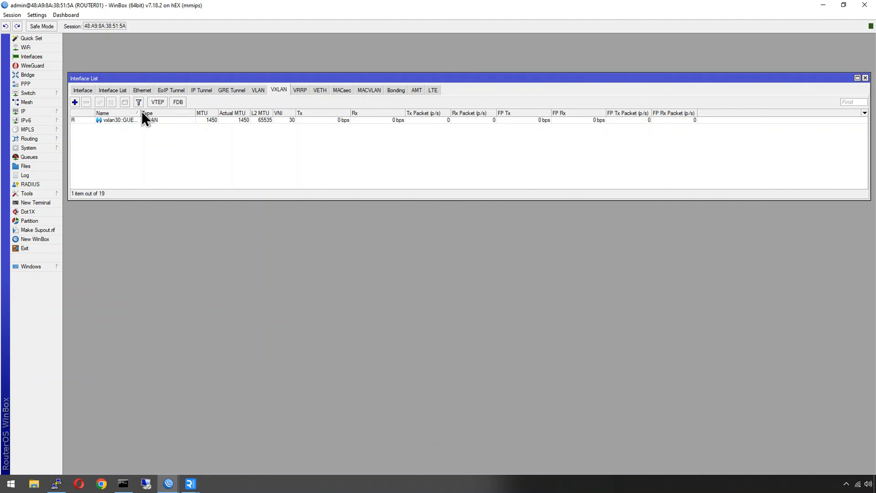
{"action": "left_click_drag", "start_coordinate": [141, 113], "coordinate": [151, 113]}
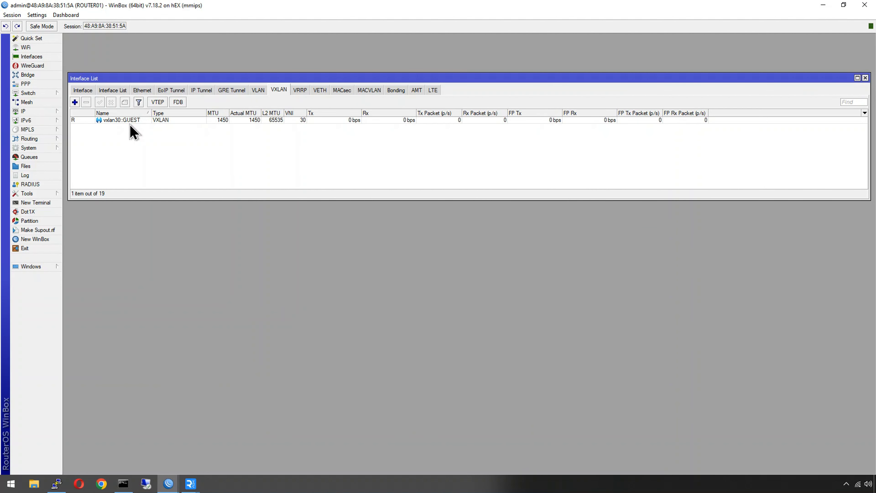
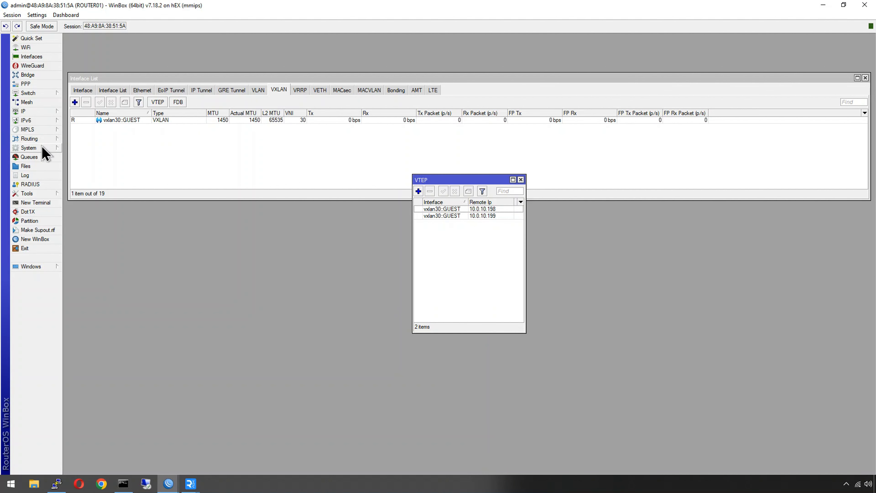
- Make the DHCP leases for 10.0.10.198, 10.0.20.198 and 10.0.20.199 static and close the DHCP server and VTEP windows
{"action": "left_click", "coordinate": [36, 111]}
{"action": "left_click", "coordinate": [98, 157]}
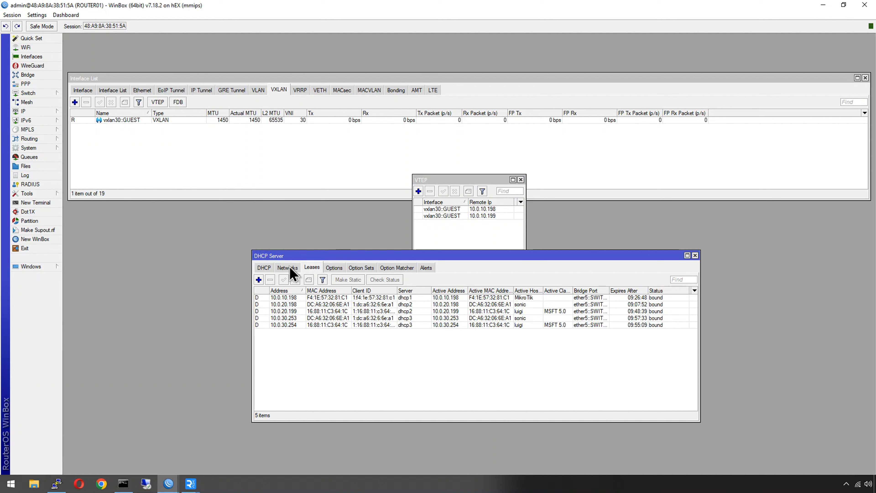
{"action": "left_click", "coordinate": [295, 298]}
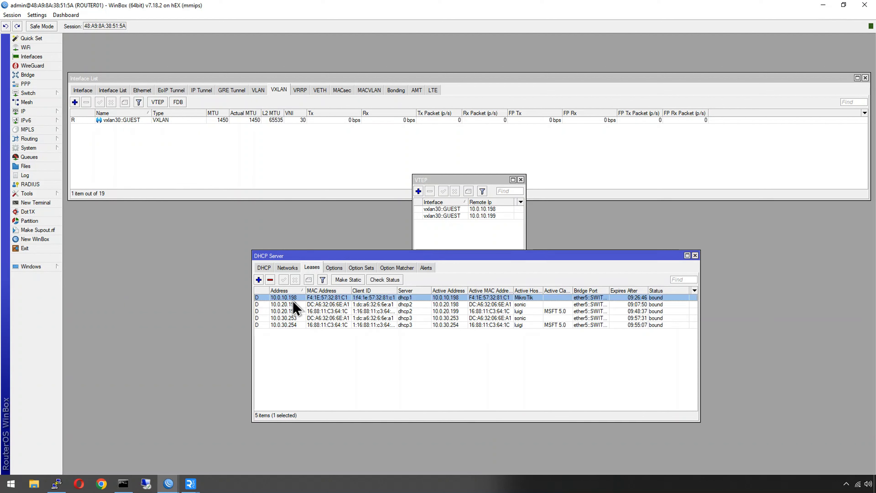
{"action": "left_click", "coordinate": [347, 280]}
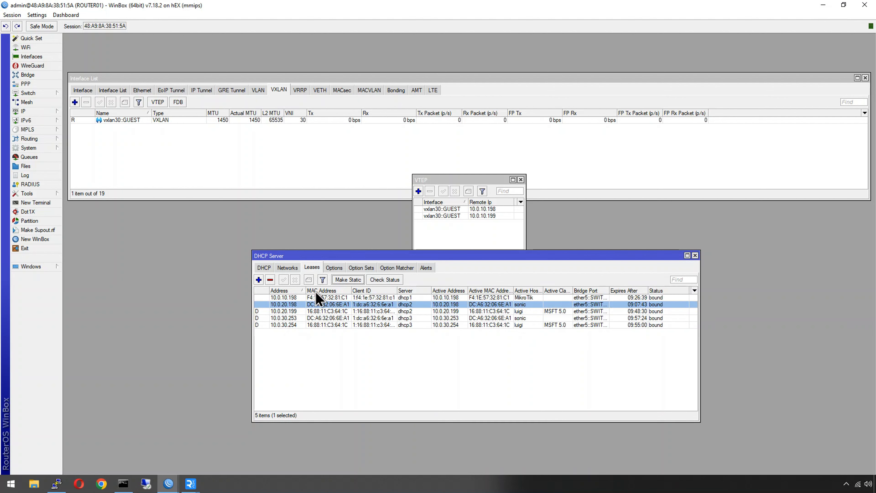
{"action": "left_click", "coordinate": [309, 312]}
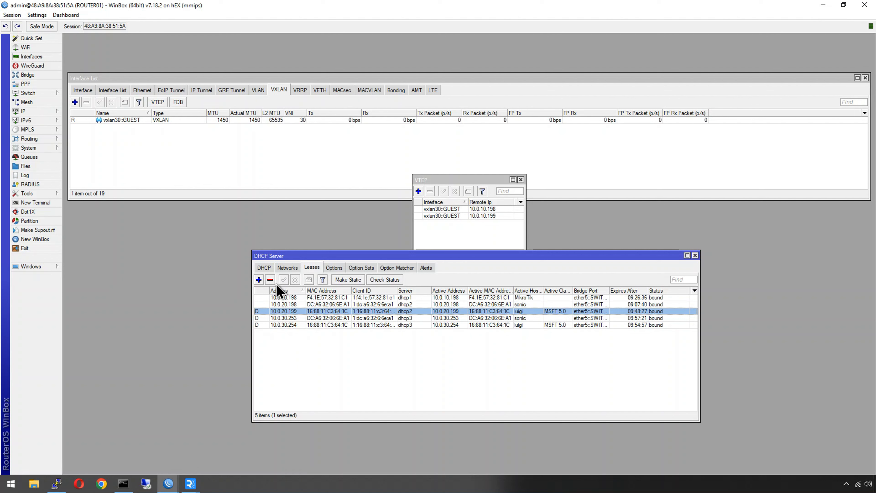
{"action": "left_click", "coordinate": [342, 279]}
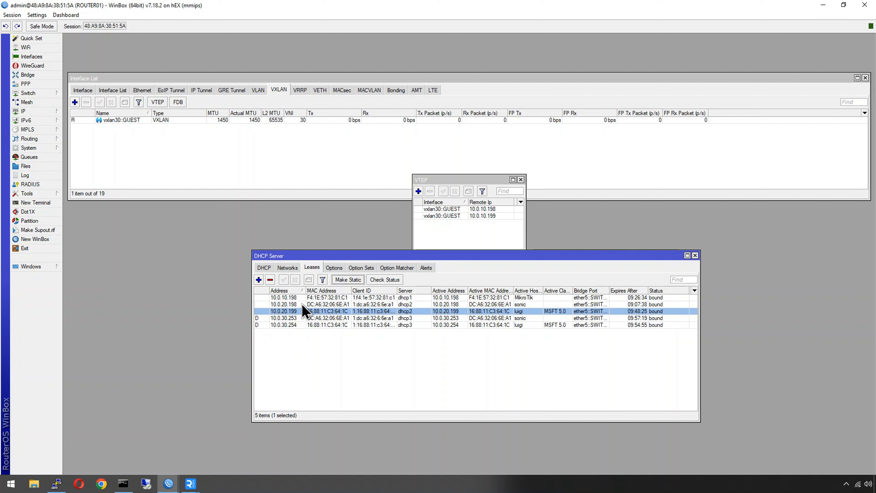
{"action": "left_click", "coordinate": [306, 305]}
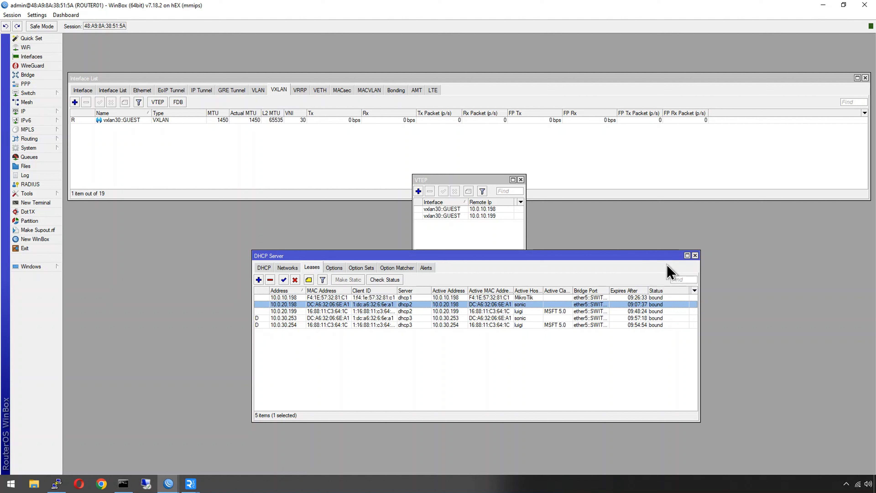
{"action": "left_click", "coordinate": [695, 255]}
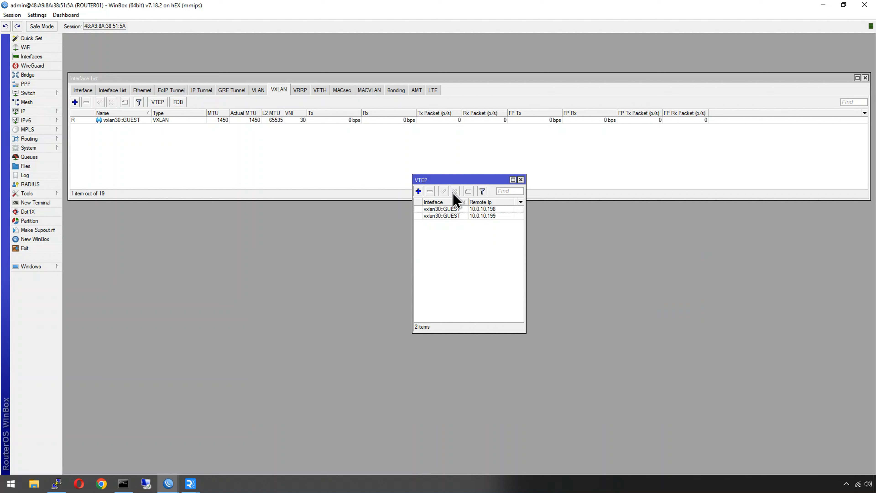
{"action": "left_click", "coordinate": [521, 179]}
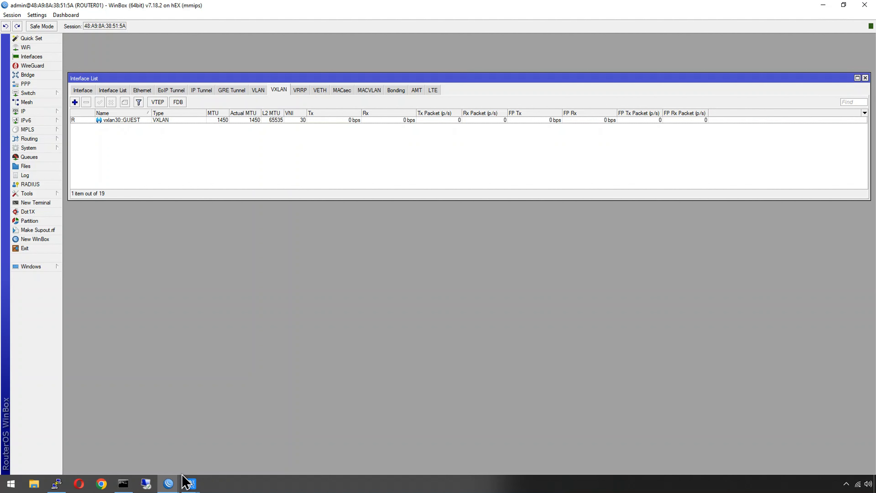
- Switch to the cAP ax session at F4:1E:57:32:81:C1 and move its Bridge window aside
{"action": "mouse_move", "coordinate": [173, 491]}
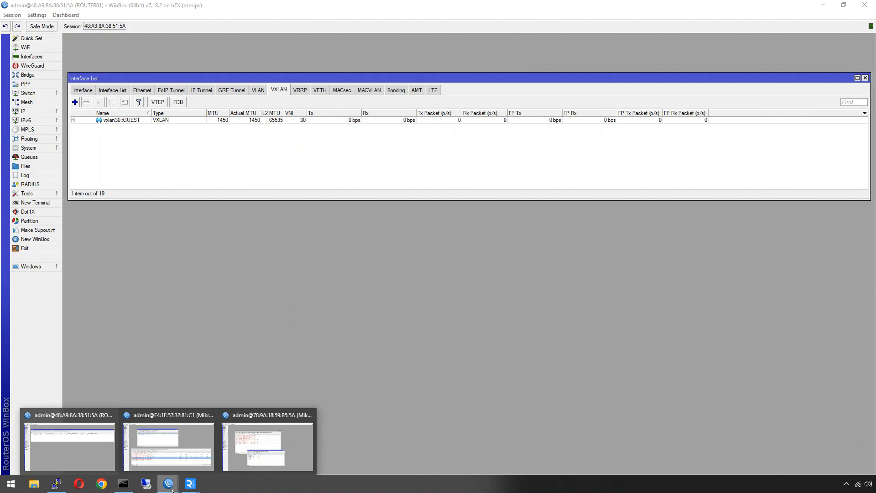
{"action": "left_click", "coordinate": [181, 464]}
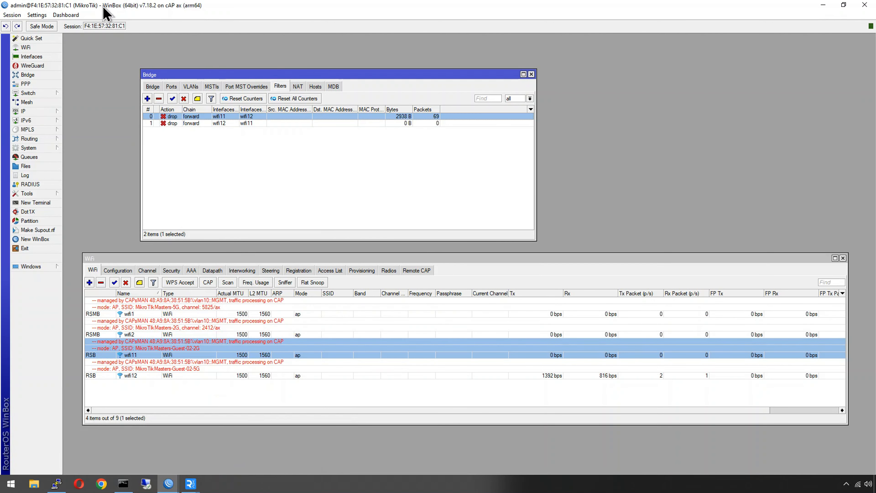
{"action": "left_click_drag", "start_coordinate": [238, 75], "coordinate": [499, 74]}
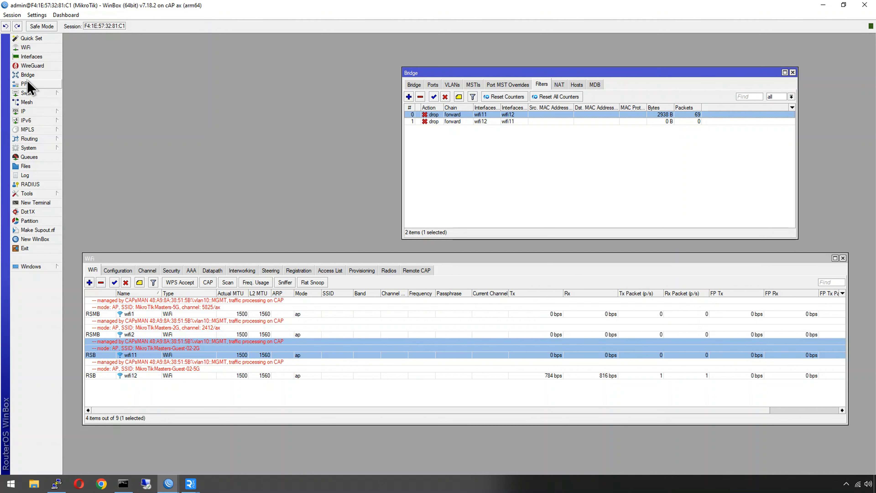
- Create a VXLAN interface on the cAP named vxlan30::GUEST with VNI 30 and MTU 1450
{"action": "left_click", "coordinate": [33, 57]}
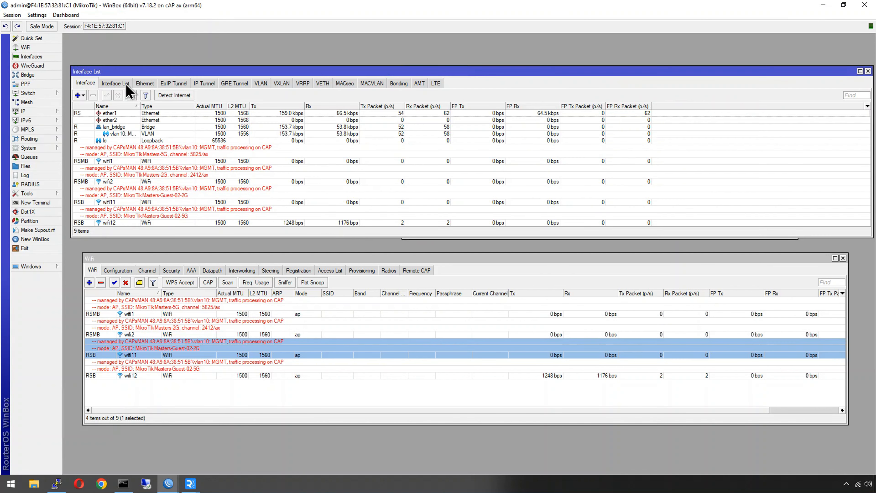
{"action": "left_click", "coordinate": [282, 82]}
{"action": "left_click", "coordinate": [78, 95]}
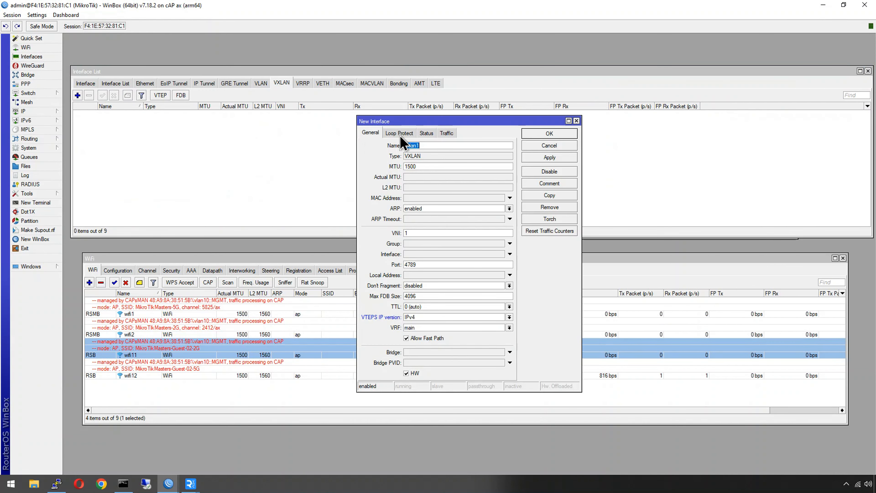
{"action": "left_click", "coordinate": [445, 145]}
{"action": "key", "text": "BackSpace"}
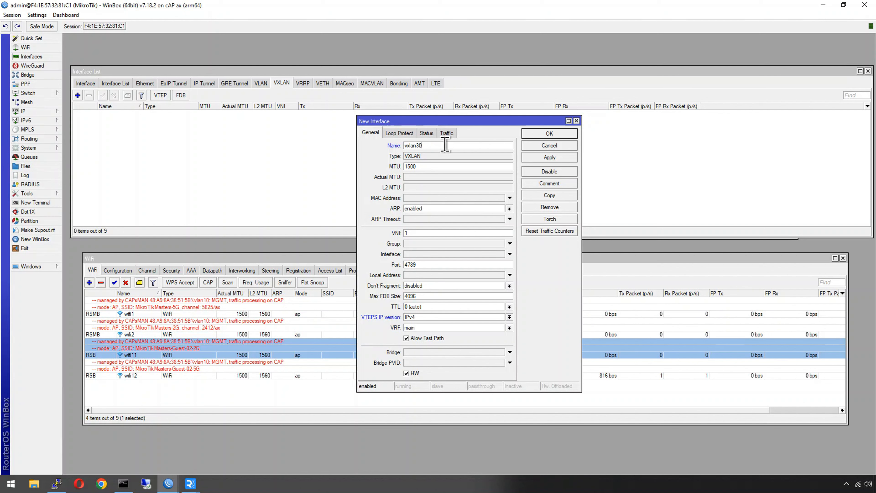
{"action": "type", "text": "30::GUEST"}
{"action": "double_click", "coordinate": [417, 232]}
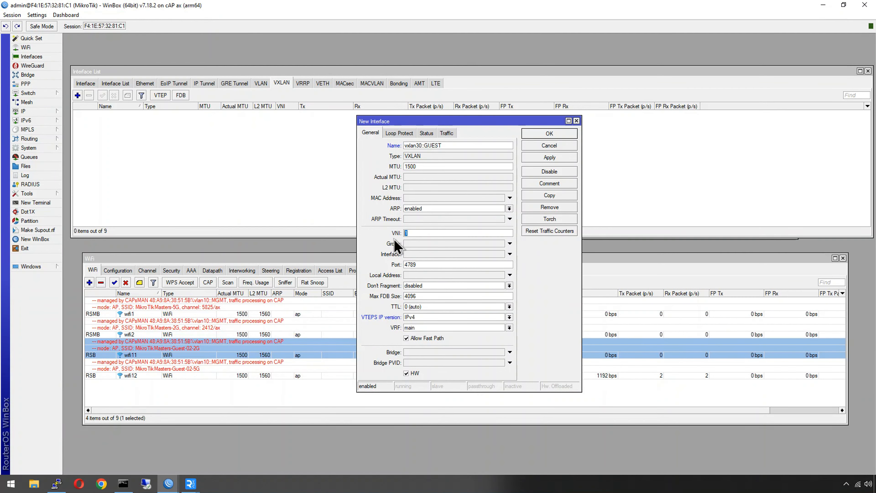
{"action": "type", "text": "30"}
{"action": "double_click", "coordinate": [410, 166]}
{"action": "type", "text": "1450"}
{"action": "left_click", "coordinate": [535, 136]}
- Add a VTEP for vxlan30::GUEST with remote IP 10.0.10.1 and close the VTEP list
{"action": "left_click", "coordinate": [160, 95]}
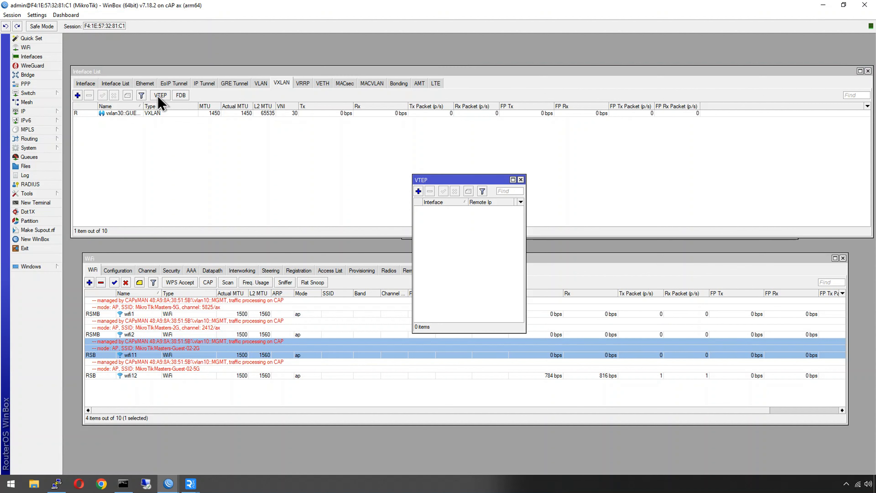
{"action": "left_click", "coordinate": [418, 191]}
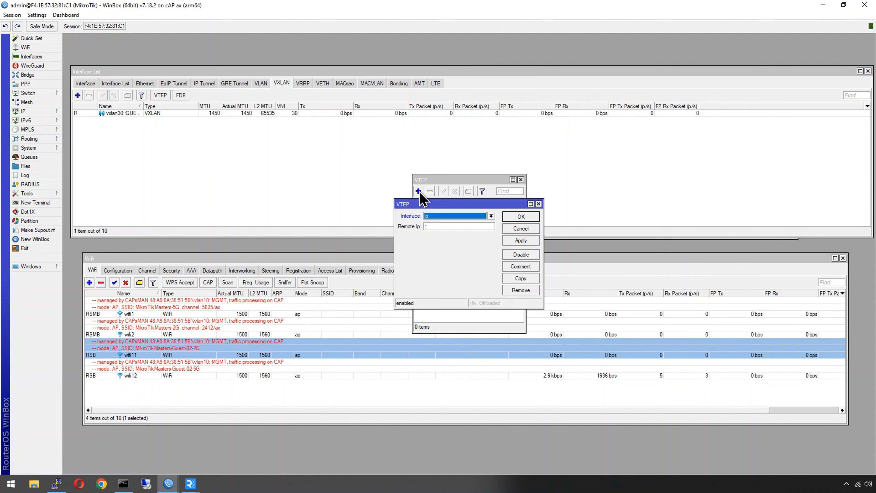
{"action": "left_click", "coordinate": [456, 216]}
{"action": "left_click", "coordinate": [456, 254]}
{"action": "key", "text": "Tab"}
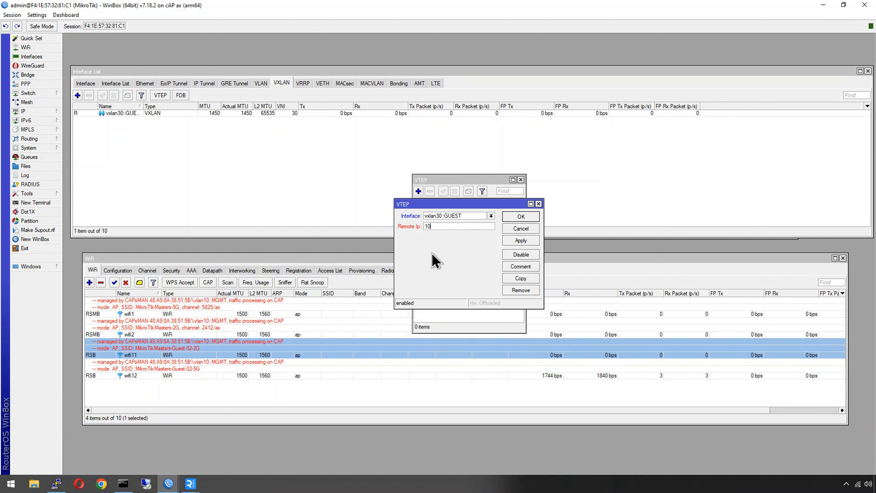
{"action": "type", "text": "10.0.10.1"}
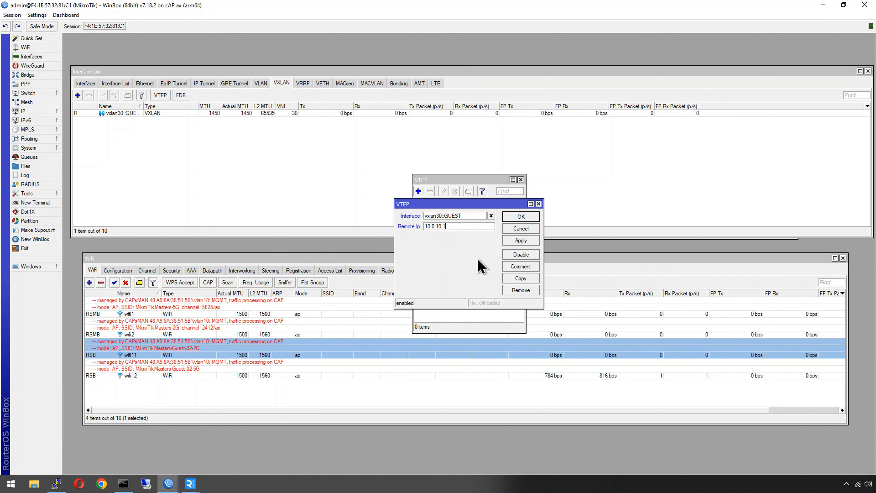
{"action": "left_click", "coordinate": [523, 218]}
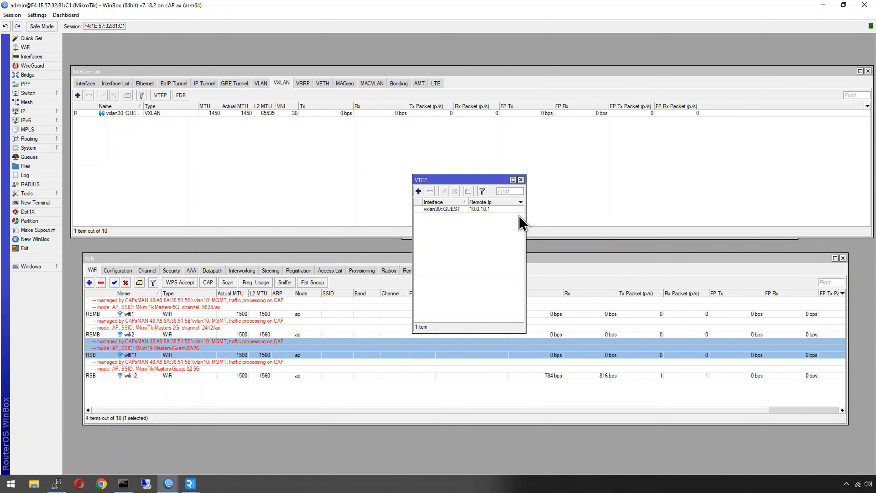
{"action": "left_click", "coordinate": [521, 180]}
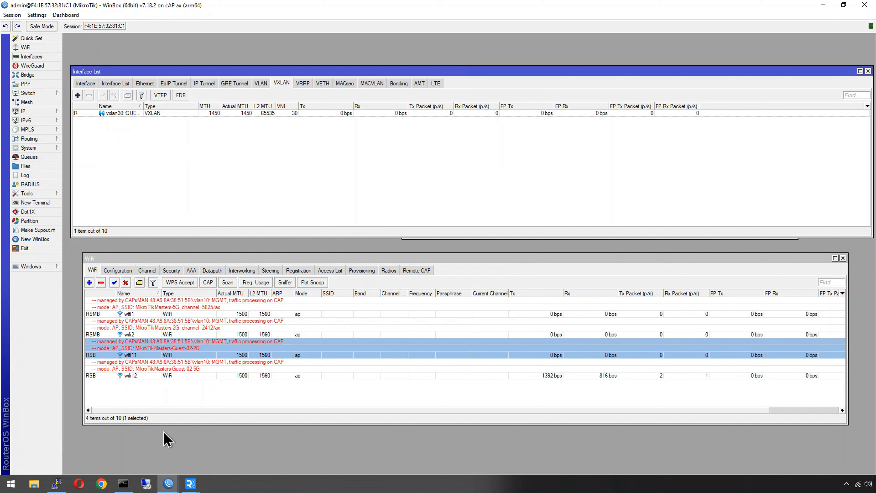
- Examine the cAP's VXLAN FDB and compare its MAC address with that of vxlan30::GUEST in the ROUTER01 session
{"action": "left_click", "coordinate": [181, 95]}
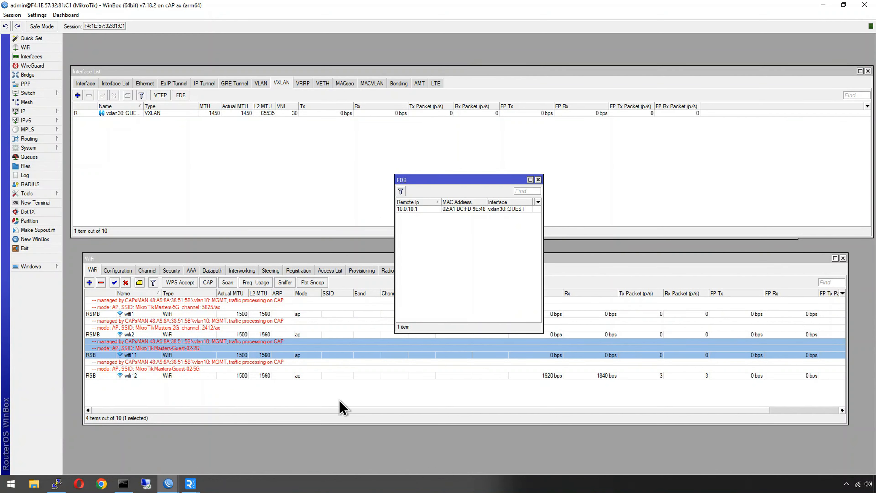
{"action": "mouse_move", "coordinate": [173, 484]}
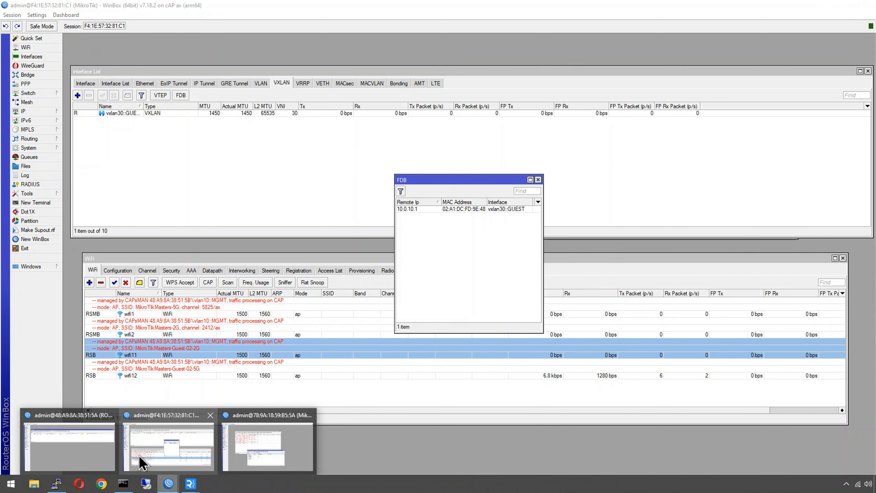
{"action": "left_click", "coordinate": [101, 455]}
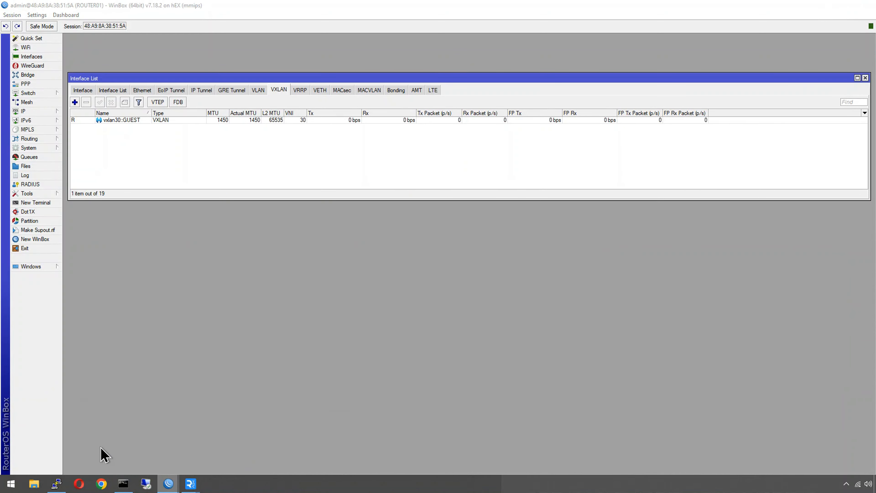
{"action": "left_click", "coordinate": [128, 123]}
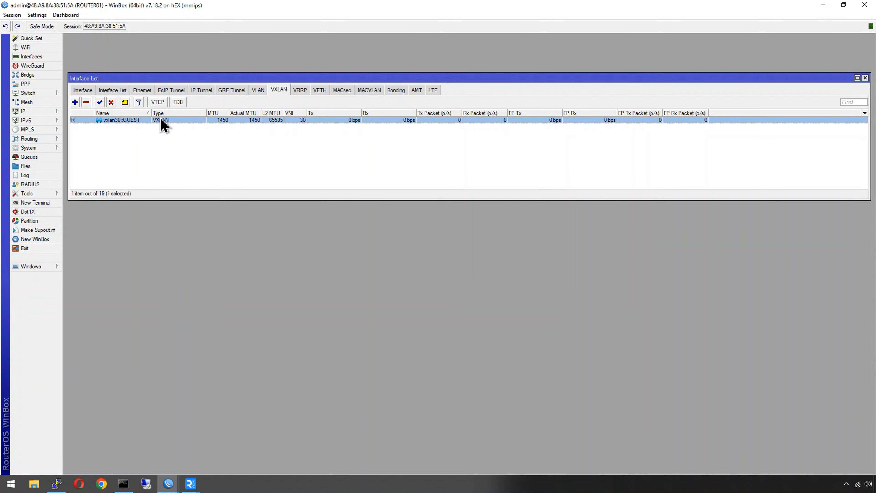
{"action": "left_click", "coordinate": [141, 116]}
{"action": "double_click", "coordinate": [141, 121]}
{"action": "left_click_drag", "start_coordinate": [408, 197], "coordinate": [445, 198]}
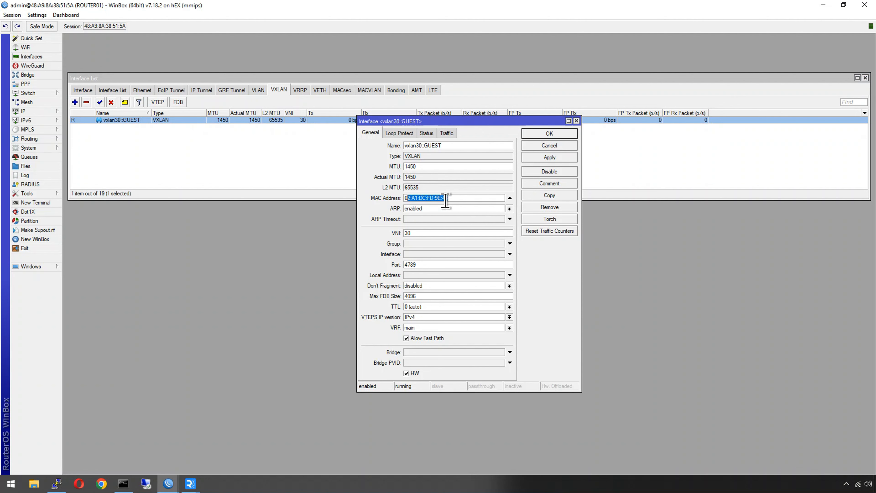
{"action": "left_click", "coordinate": [576, 121]}
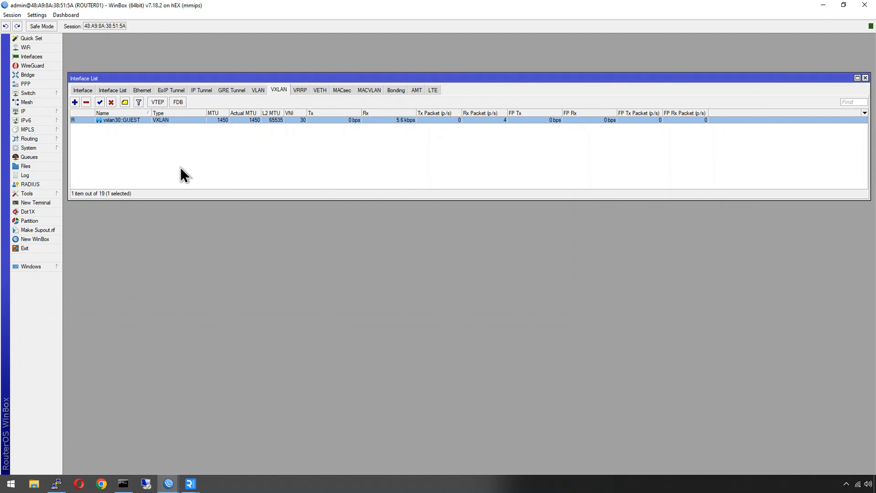
{"action": "left_click", "coordinate": [226, 148]}
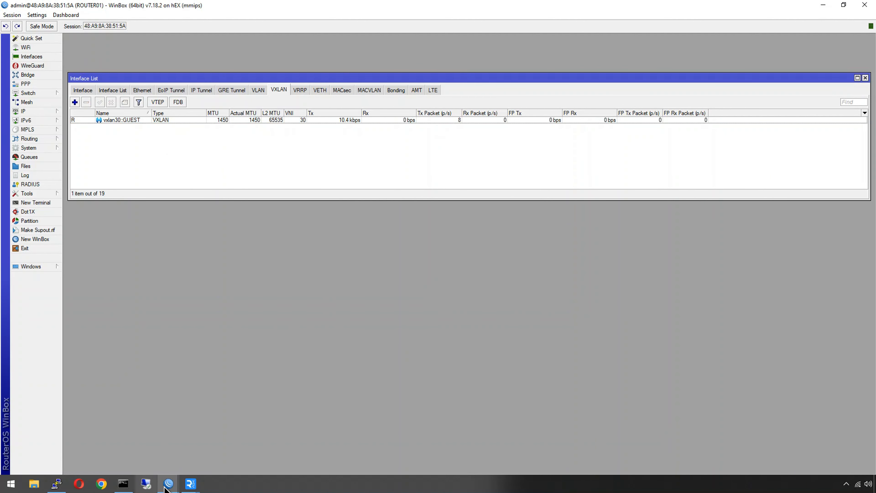
- Open the router's Bridge window and arrange it above the Interface List, closing the WireGuard window
{"action": "mouse_move", "coordinate": [168, 484]}
{"action": "left_click_drag", "start_coordinate": [103, 83], "coordinate": [109, 308]}
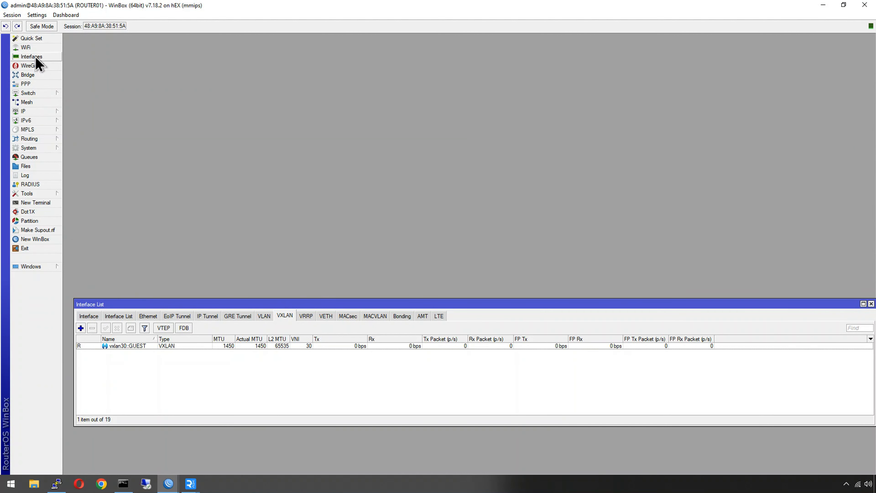
{"action": "left_click", "coordinate": [34, 70]}
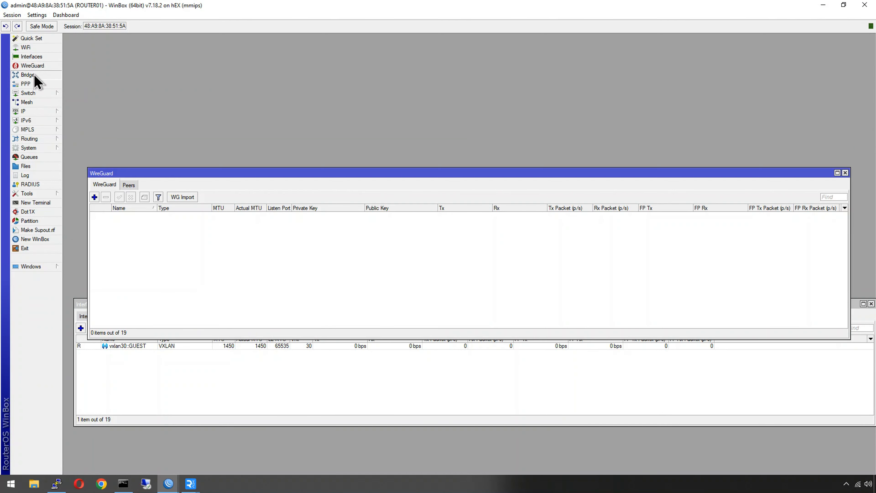
{"action": "left_click", "coordinate": [30, 74]}
{"action": "left_click", "coordinate": [844, 173]}
{"action": "left_click", "coordinate": [845, 173]}
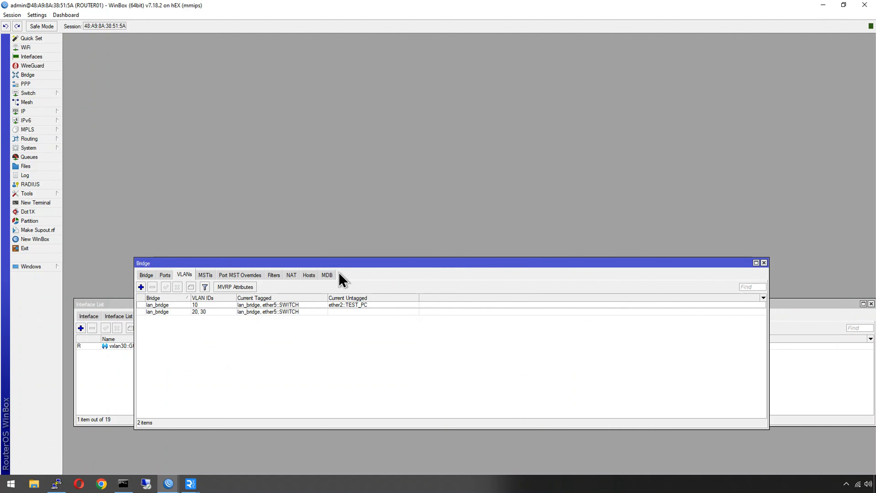
{"action": "left_click_drag", "start_coordinate": [332, 268], "coordinate": [321, 127]}
- Remove VLAN ID 30 from the lan_bridge VLAN entry for 20 and 30, keeping only VLAN 20
{"action": "double_click", "coordinate": [149, 175]}
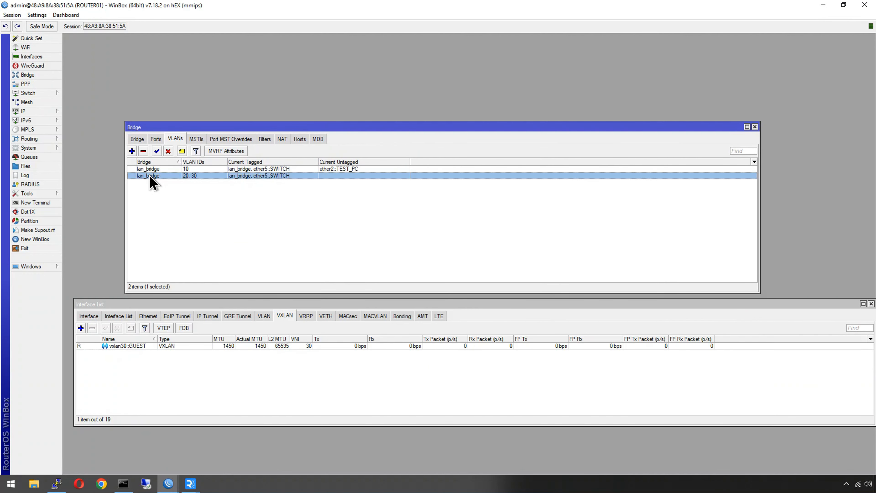
{"action": "left_click_drag", "start_coordinate": [303, 231], "coordinate": [227, 231]}
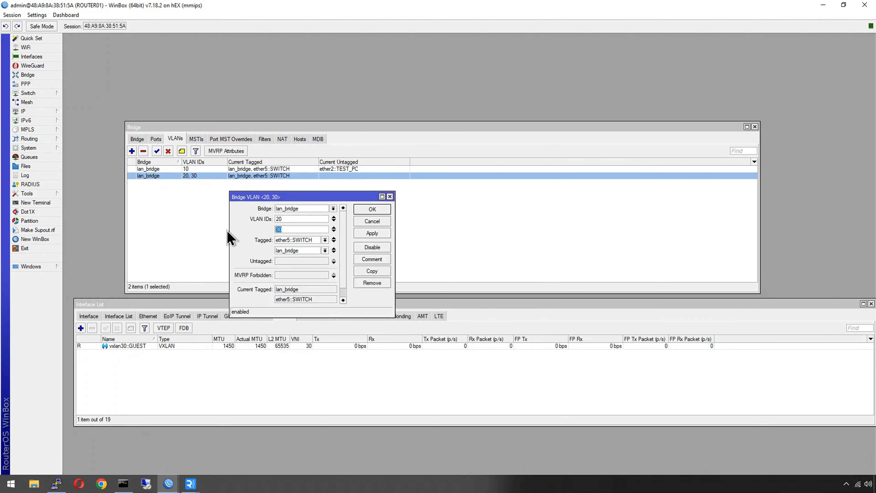
{"action": "left_click", "coordinate": [334, 227]}
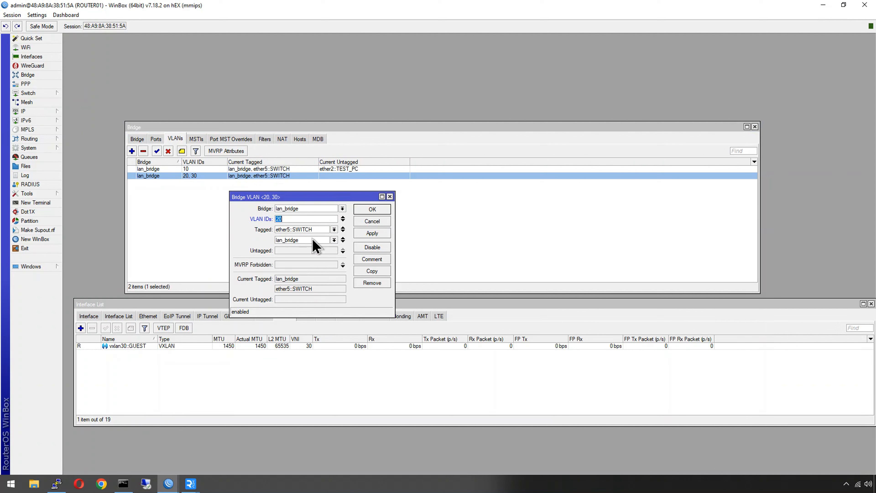
{"action": "left_click", "coordinate": [366, 210]}
- Add vxlan30::GUEST as a port of lan_bridge with frame types set to admit only VLAN tagged
{"action": "left_click", "coordinate": [156, 140]}
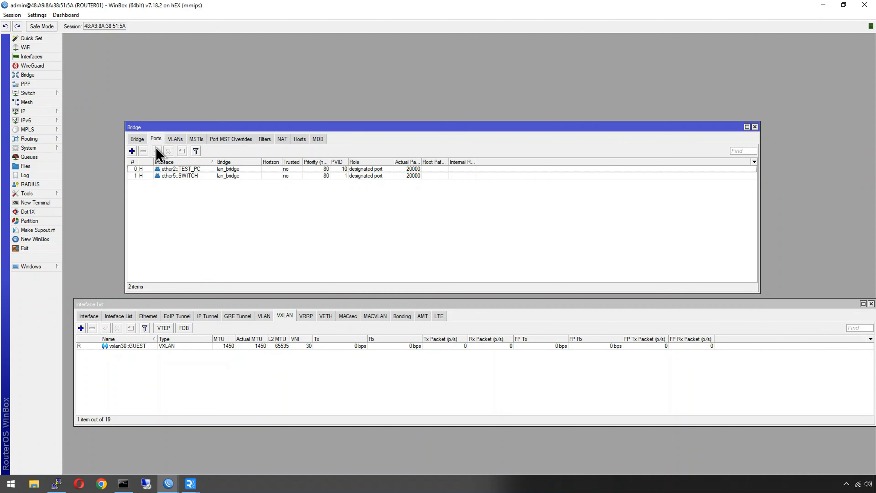
{"action": "left_click", "coordinate": [132, 151]}
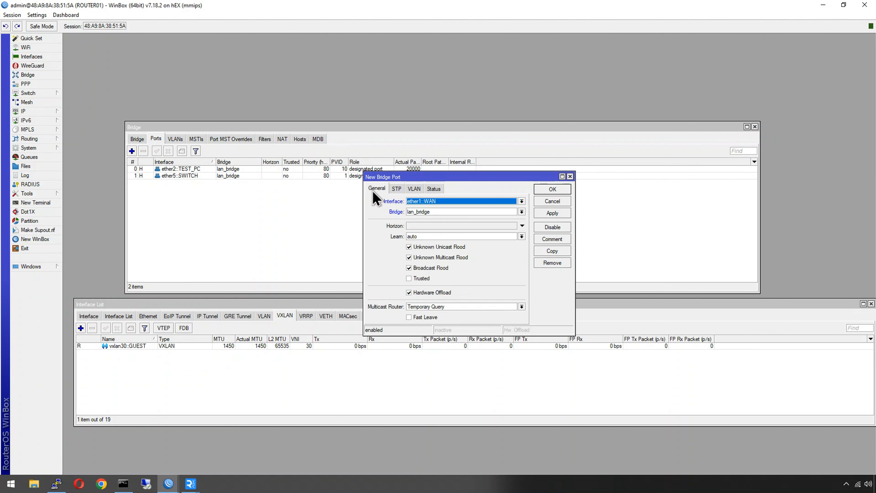
{"action": "left_click", "coordinate": [437, 202]}
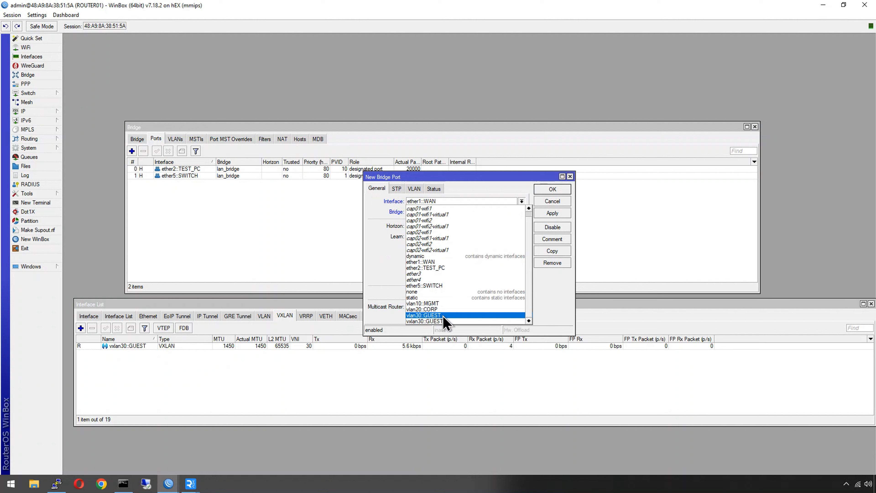
{"action": "left_click", "coordinate": [438, 320]}
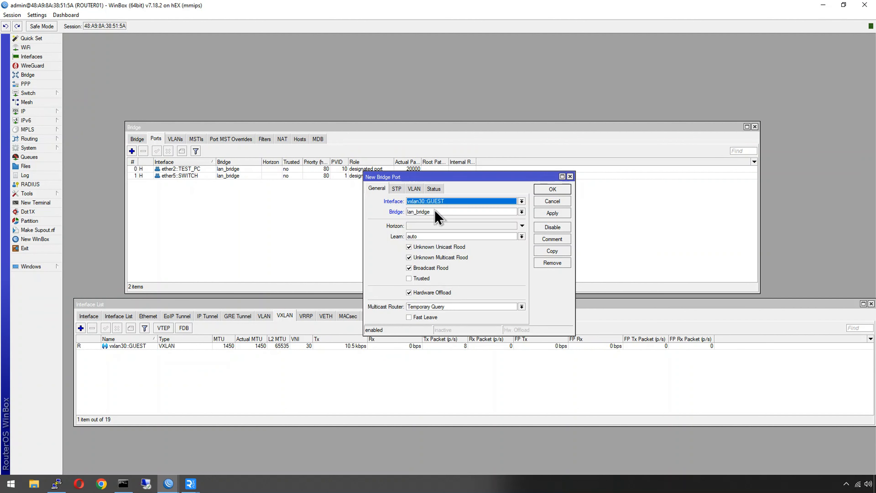
{"action": "left_click", "coordinate": [413, 188]}
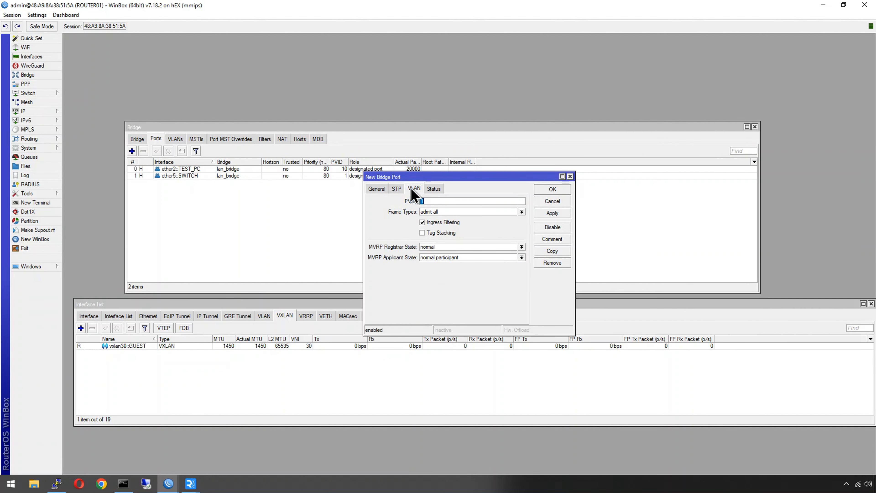
{"action": "left_click", "coordinate": [437, 211]}
{"action": "left_click", "coordinate": [445, 225]}
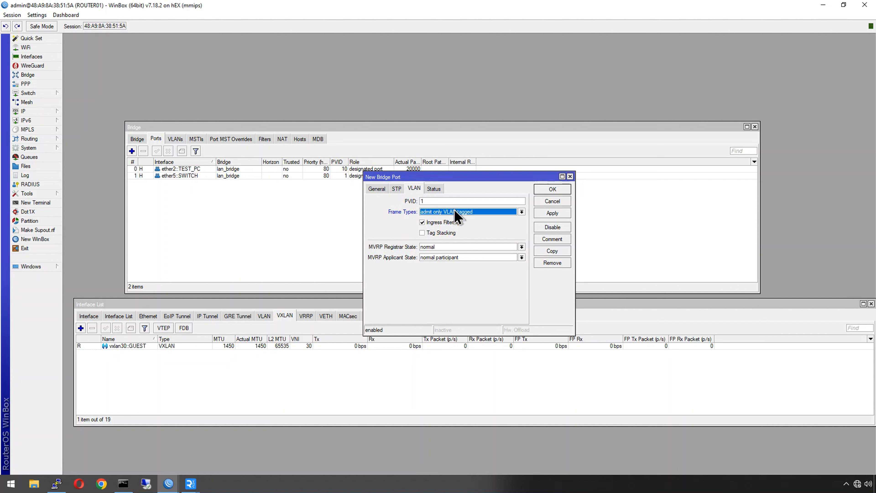
{"action": "left_click", "coordinate": [552, 189]}
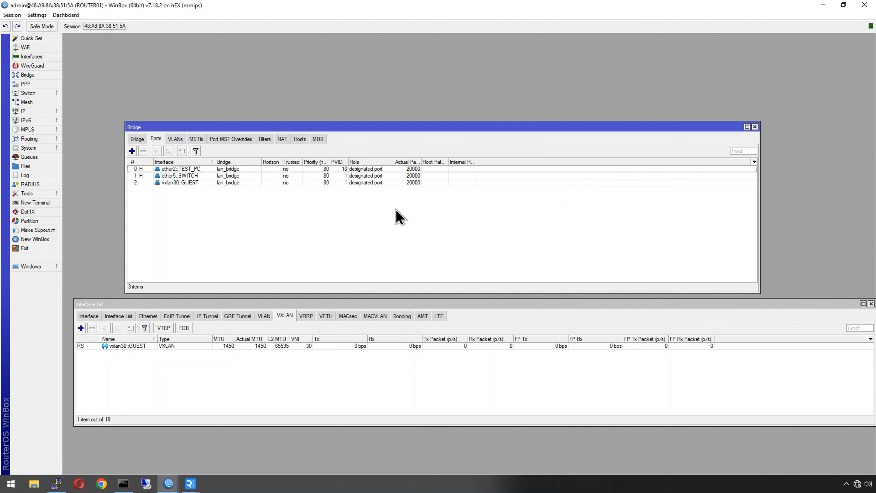
- Add a lan_bridge VLAN entry on the router for VLAN ID 30, tagged on lan_bridge and vxlan30::GUEST
{"action": "left_click", "coordinate": [175, 140]}
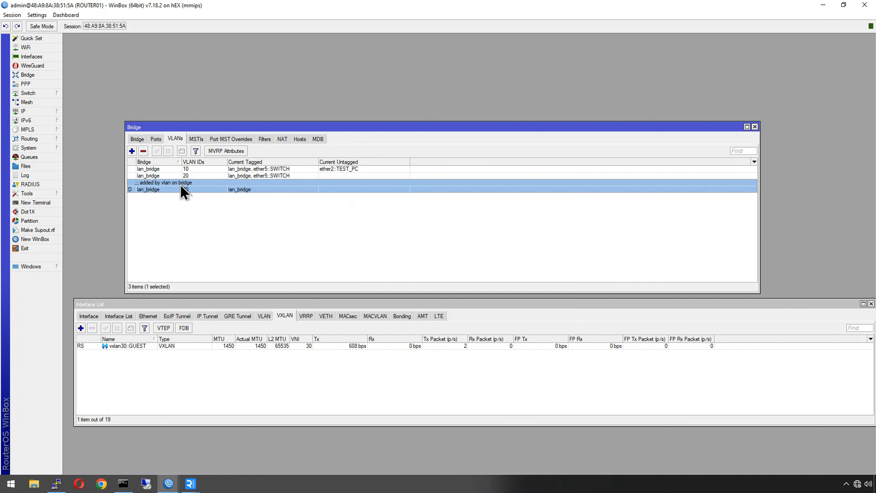
{"action": "left_click", "coordinate": [134, 154]}
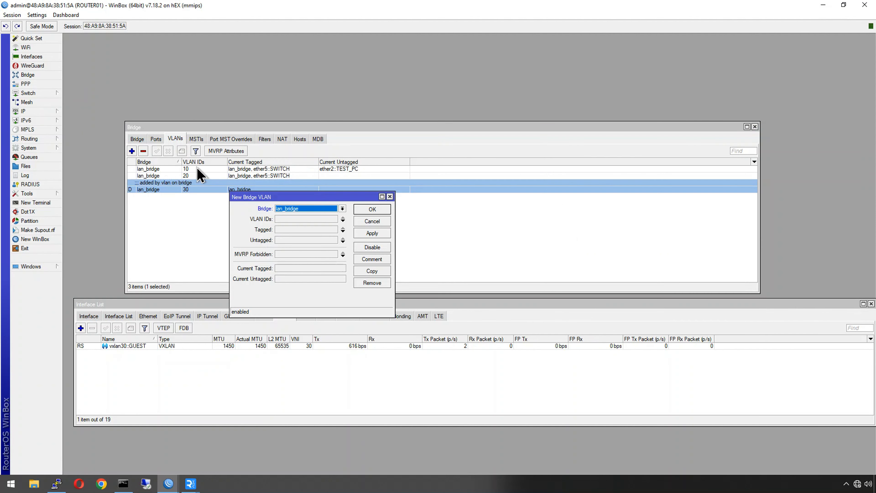
{"action": "left_click", "coordinate": [295, 219]}
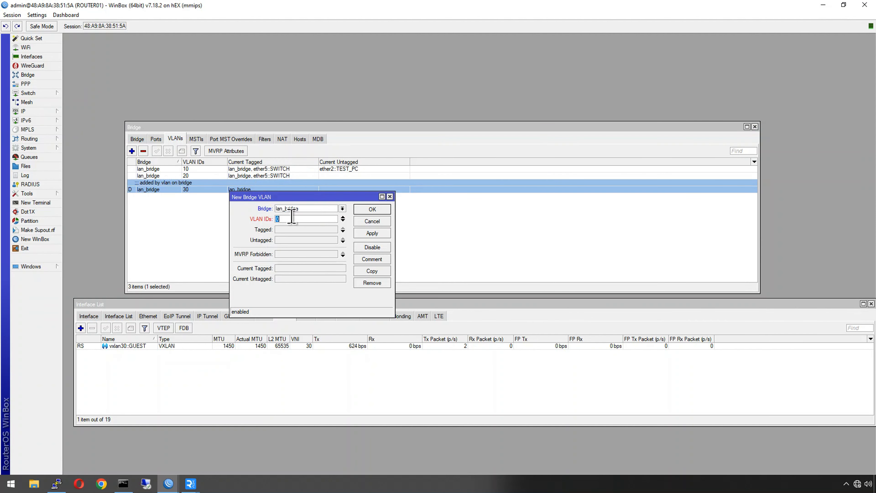
{"action": "type", "text": "20"}
{"action": "type", "text": "30"}
{"action": "left_click", "coordinate": [289, 229]}
{"action": "left_click", "coordinate": [292, 230]}
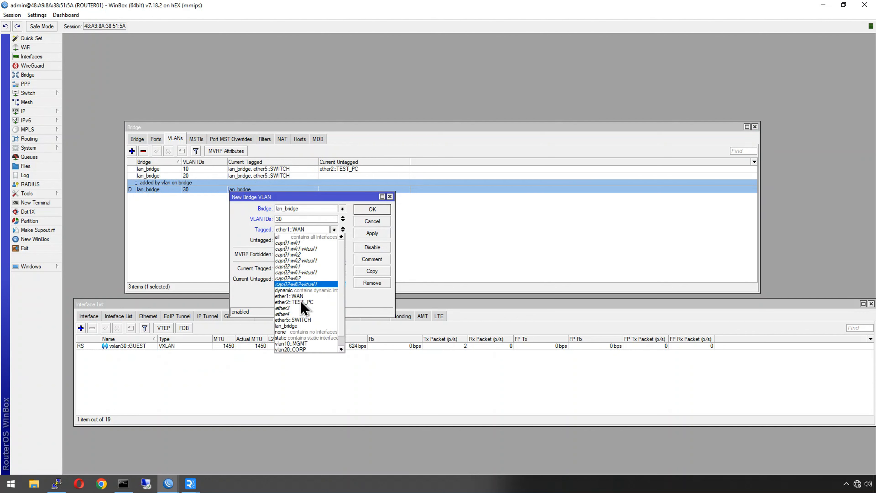
{"action": "left_click", "coordinate": [301, 327]}
{"action": "left_click", "coordinate": [342, 232]}
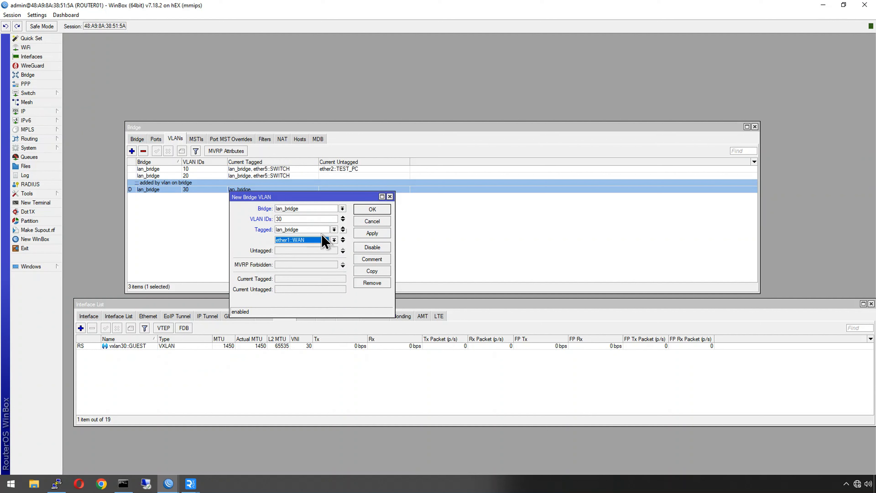
{"action": "left_click", "coordinate": [323, 240]}
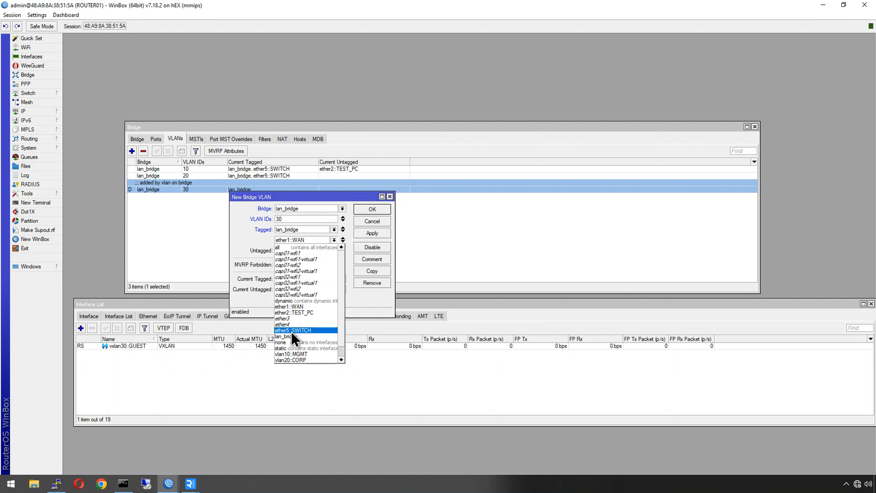
{"action": "left_click", "coordinate": [309, 360]}
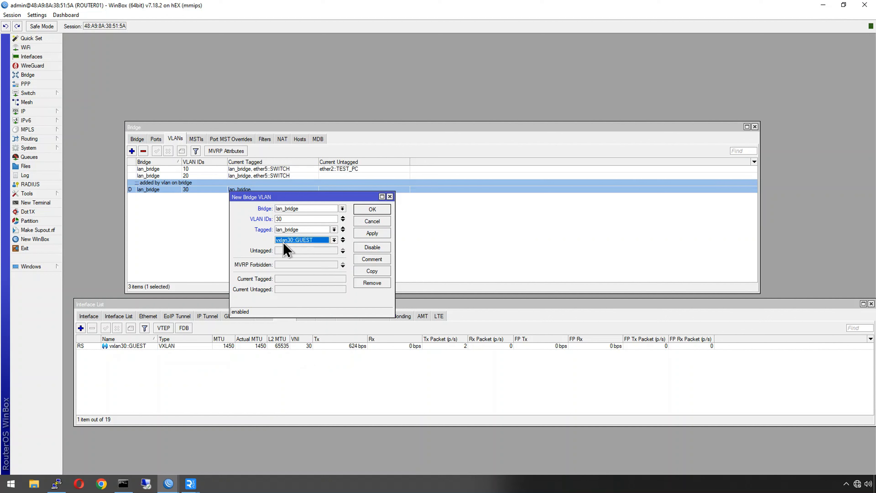
{"action": "left_click", "coordinate": [371, 209]}
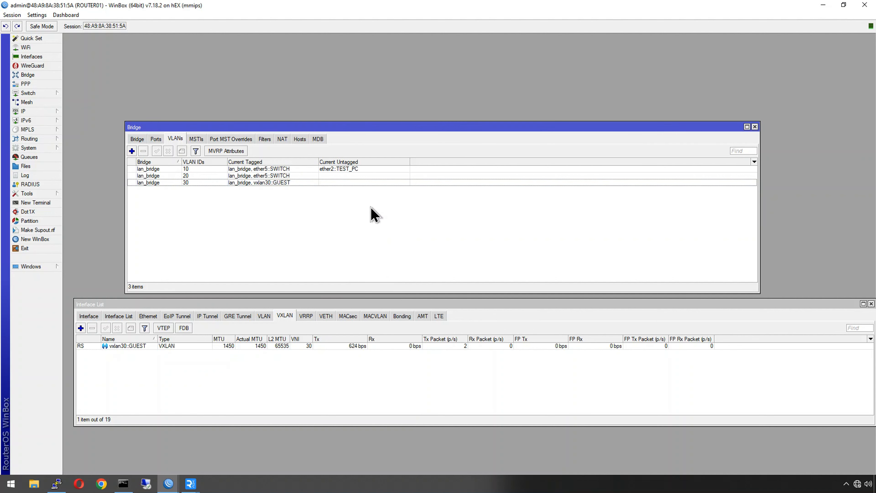
{"action": "left_click", "coordinate": [178, 183]}
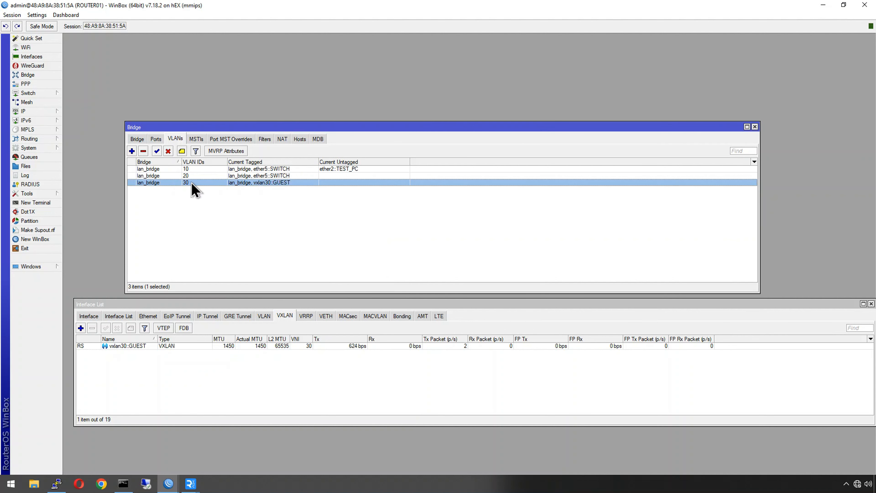
{"action": "left_click", "coordinate": [199, 170]}
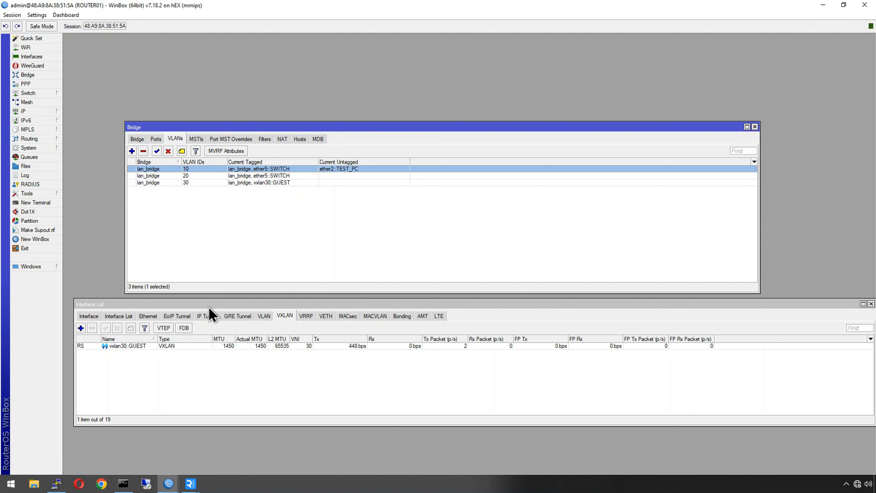
- Switch to the cAP ax session and open its Bridge window, placing it in the middle of the workspace
{"action": "mouse_move", "coordinate": [168, 487]}
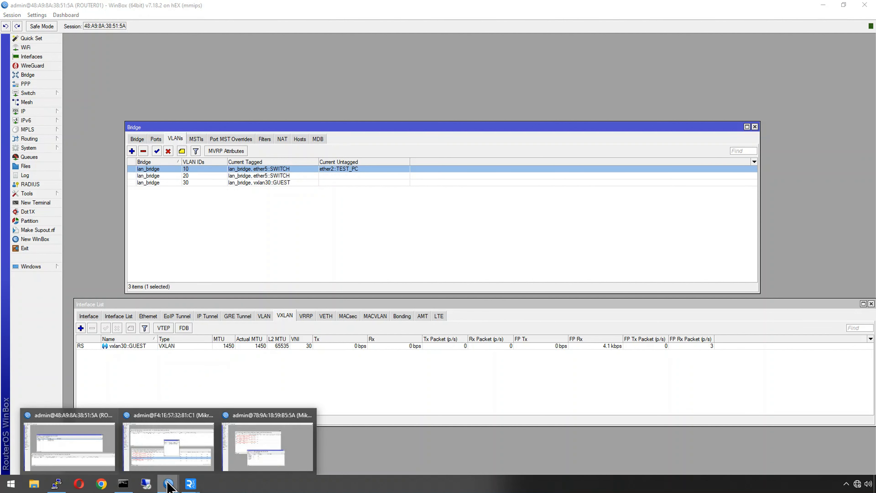
{"action": "left_click", "coordinate": [164, 445]}
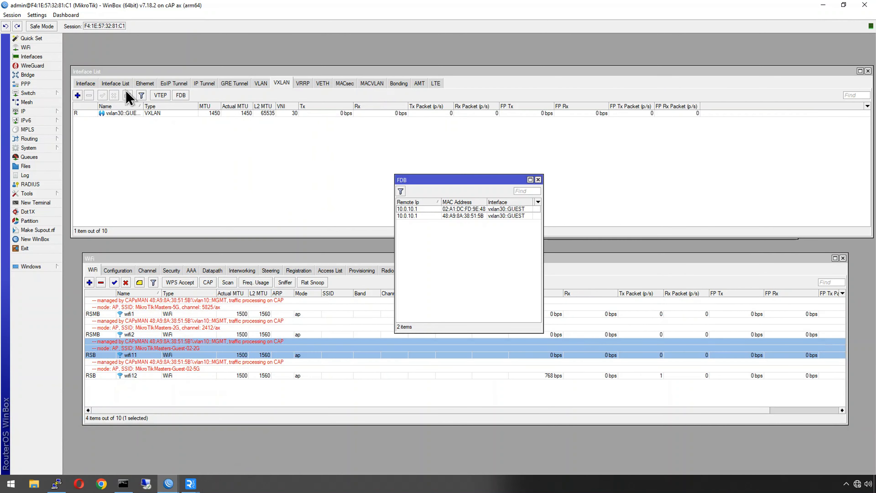
{"action": "left_click", "coordinate": [41, 74]}
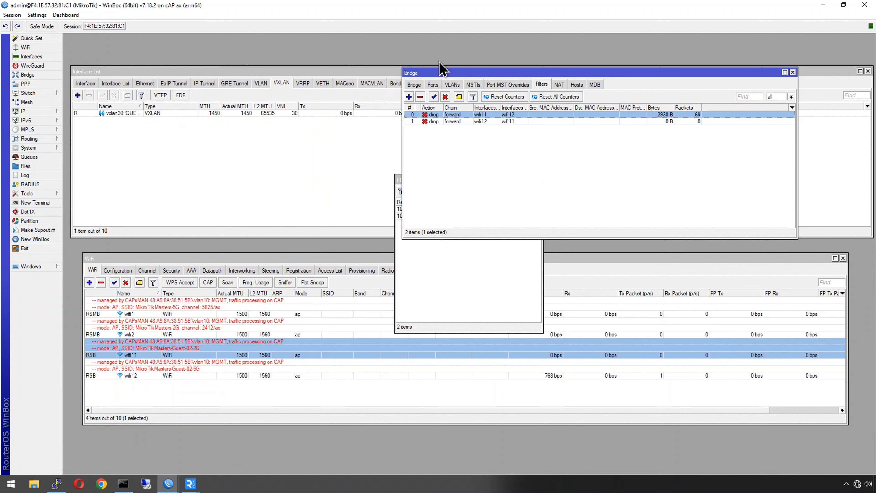
{"action": "left_click_drag", "start_coordinate": [444, 73], "coordinate": [233, 161]}
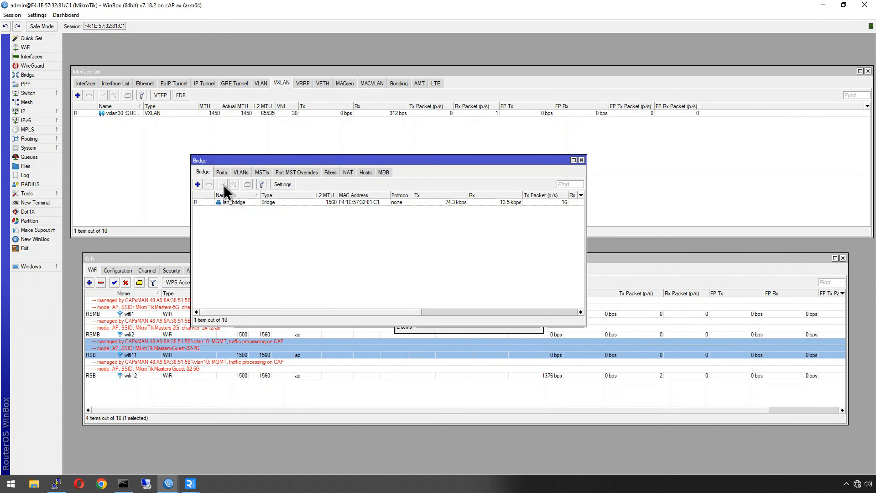
- Remove VLAN ID 30 from the cAP's lan_bridge VLAN entry tagged on lan_bridge and ether1, keeping VLANs 10 and 20
{"action": "left_click", "coordinate": [241, 172]}
{"action": "left_click", "coordinate": [258, 204]}
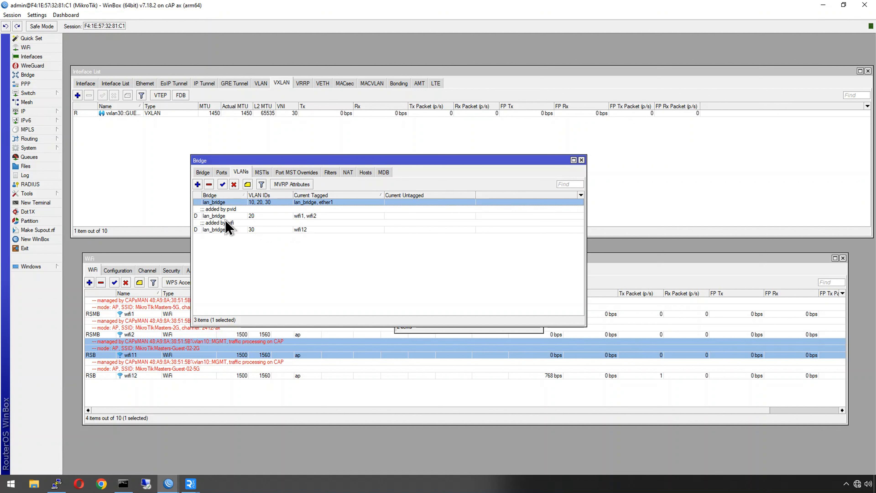
{"action": "double_click", "coordinate": [253, 204]}
{"action": "left_click", "coordinate": [252, 204]}
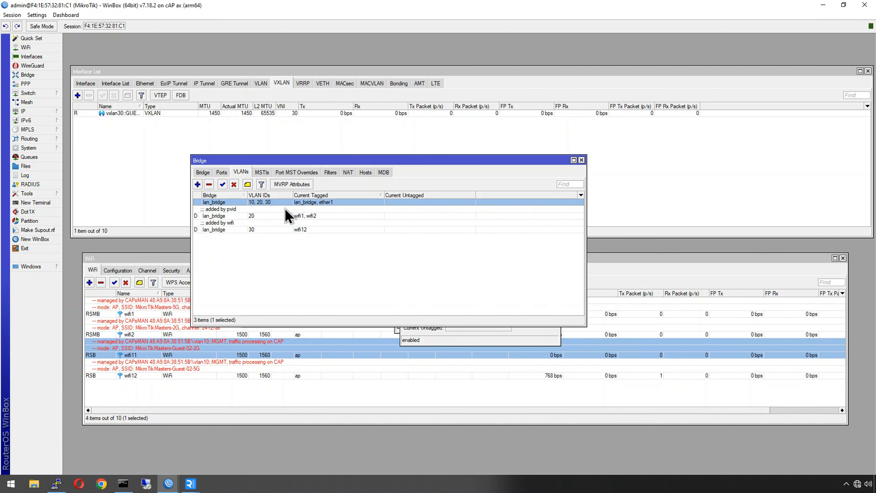
{"action": "double_click", "coordinate": [278, 203]}
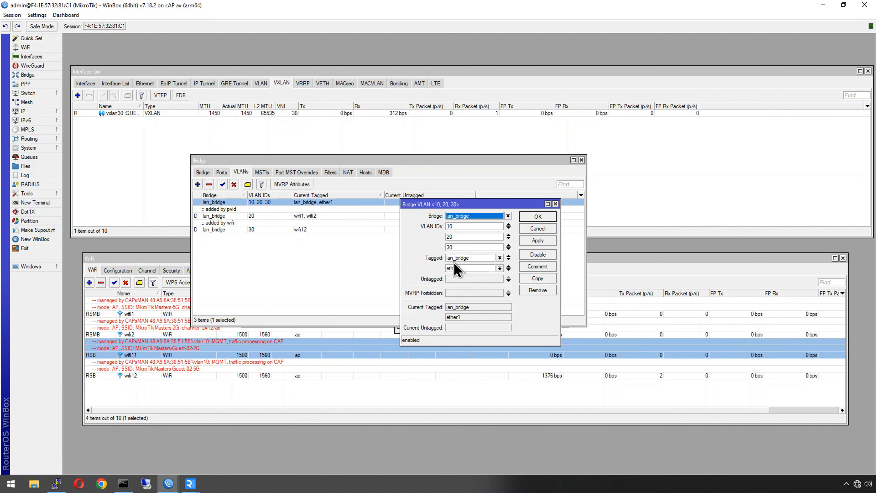
{"action": "left_click", "coordinate": [509, 247]}
{"action": "left_click", "coordinate": [530, 215]}
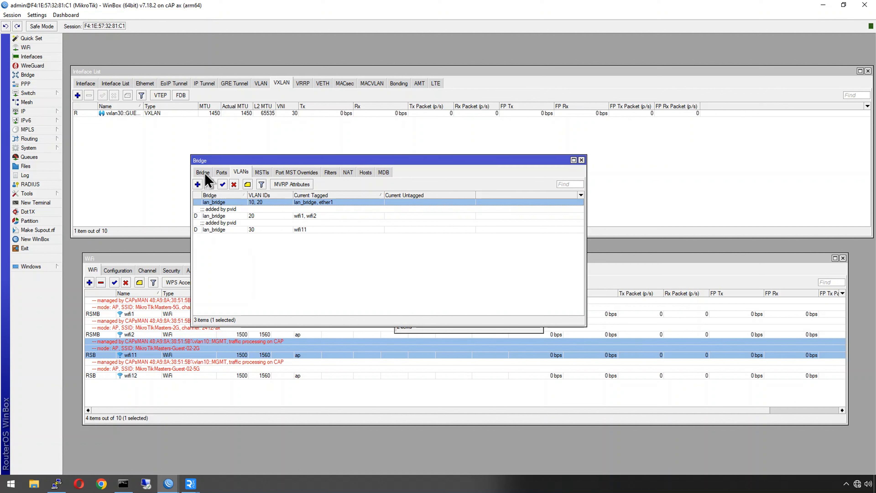
{"action": "left_click", "coordinate": [221, 172]}
{"action": "left_click", "coordinate": [199, 185]}
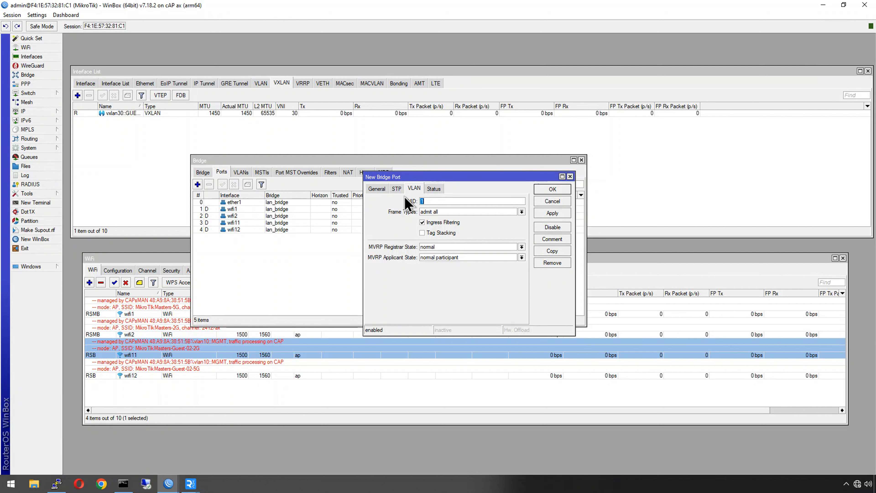
{"action": "left_click", "coordinate": [462, 202]}
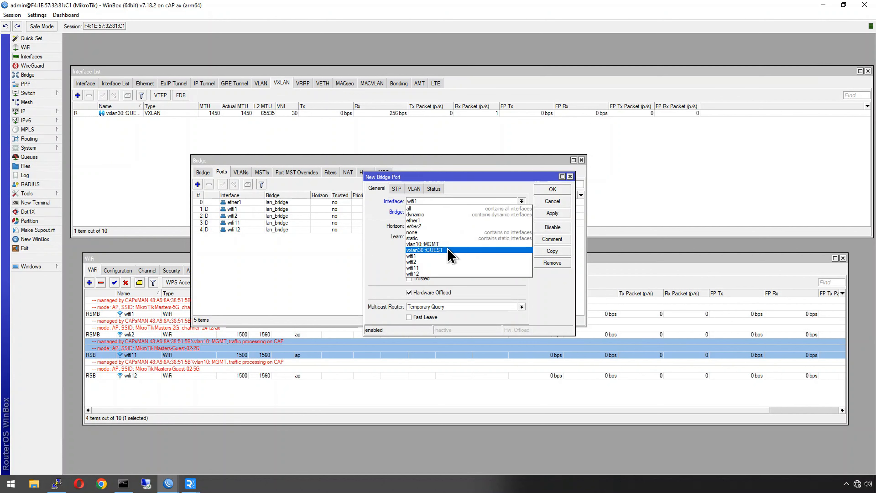
{"action": "left_click", "coordinate": [444, 246]}
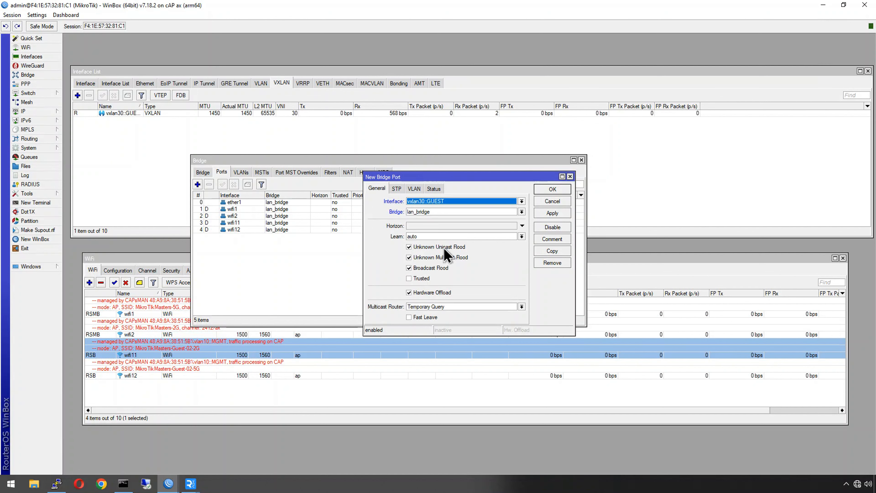
{"action": "left_click", "coordinate": [414, 189]}
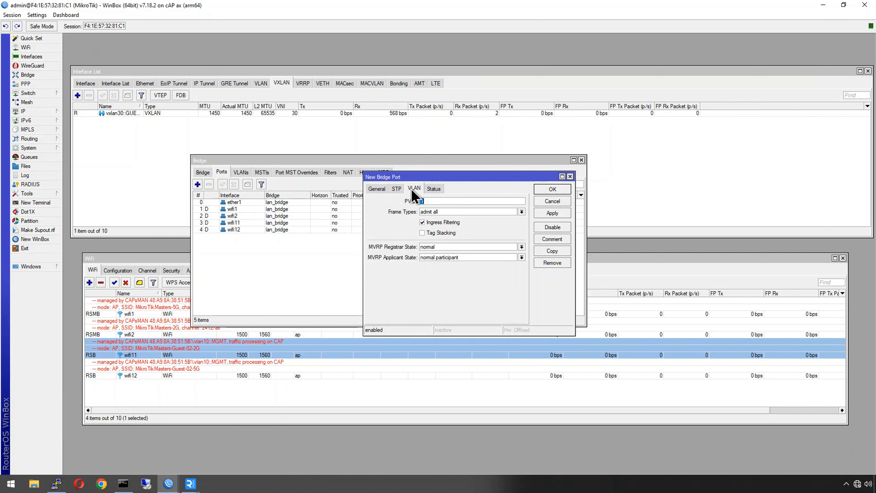
{"action": "left_click", "coordinate": [552, 202]}
- Add vxlan30::GUEST as a port of the cAP's lan_bridge with frame types set to admit only VLAN tagged
{"action": "left_click", "coordinate": [198, 184]}
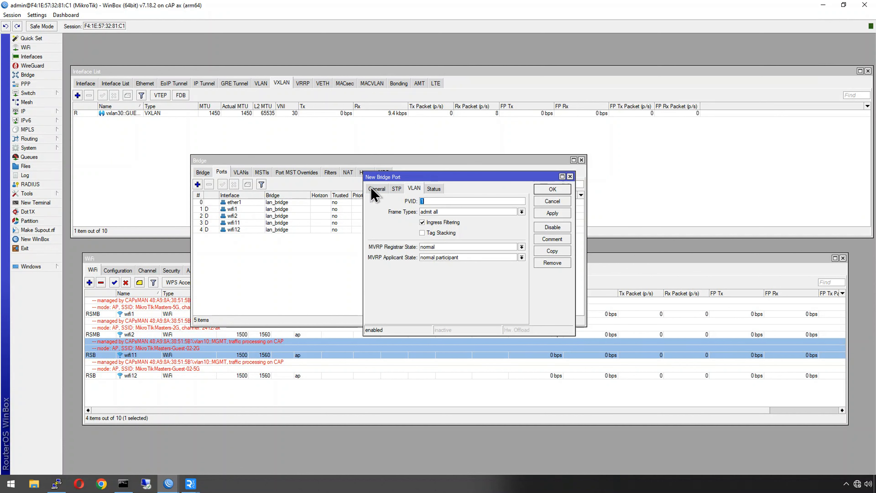
{"action": "left_click", "coordinate": [433, 200]}
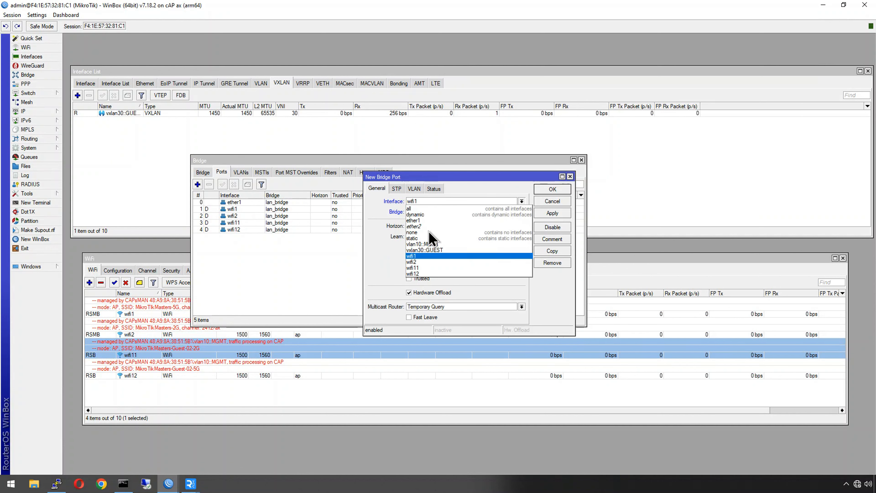
{"action": "left_click", "coordinate": [426, 248]}
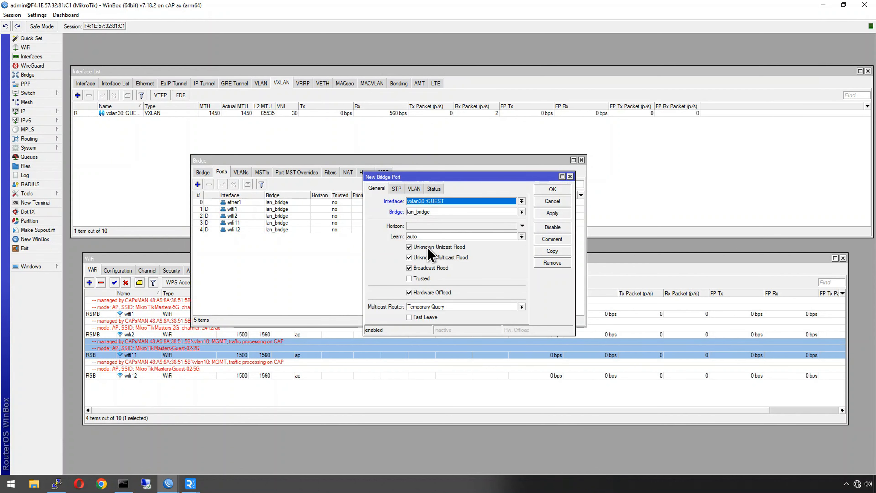
{"action": "left_click", "coordinate": [413, 190]}
{"action": "left_click", "coordinate": [441, 212]}
{"action": "left_click", "coordinate": [443, 228]}
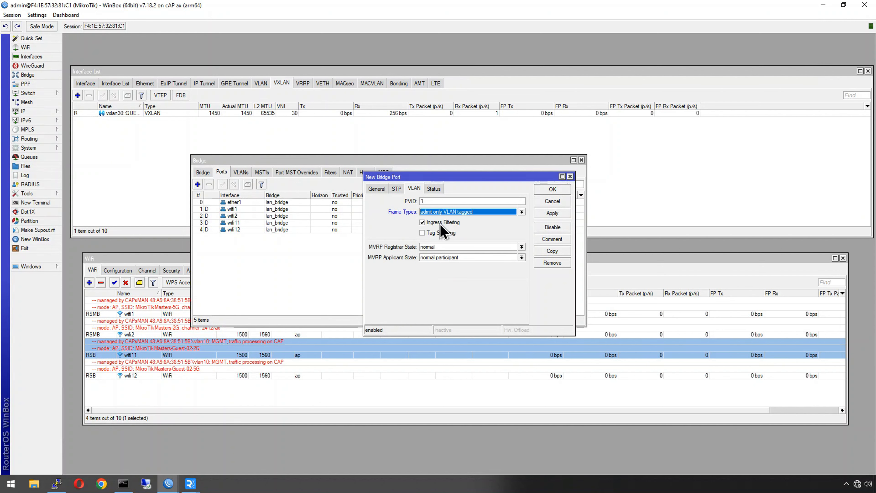
{"action": "left_click", "coordinate": [562, 190]}
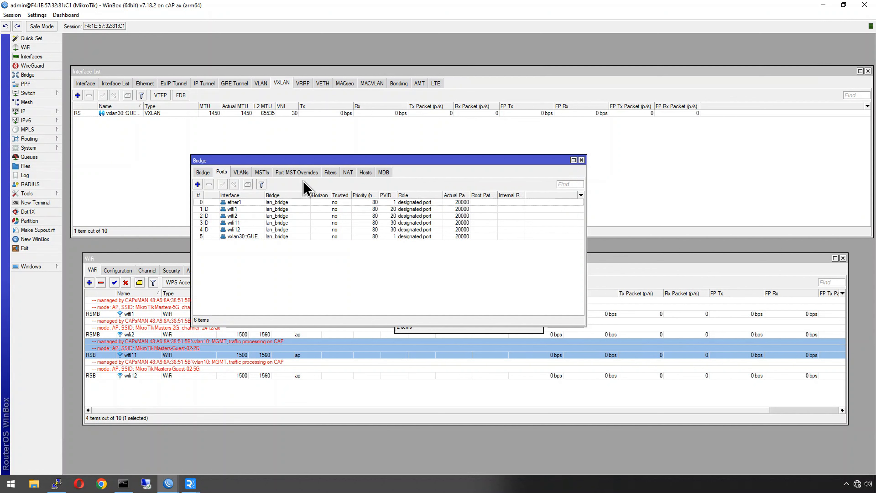
- Add a lan_bridge VLAN entry on the cAP for VLAN ID 30, tagged on lan_bridge and vxlan30::GUEST
{"action": "left_click", "coordinate": [242, 173]}
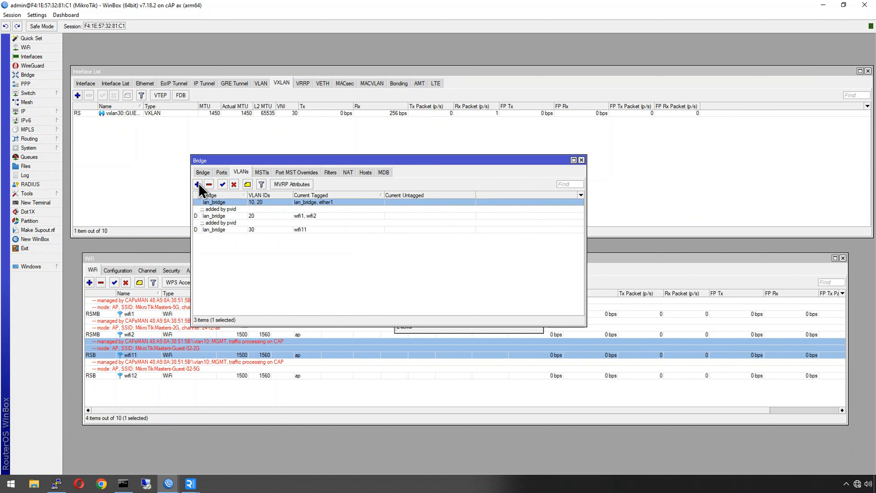
{"action": "left_click", "coordinate": [198, 184]}
{"action": "double_click", "coordinate": [462, 226]}
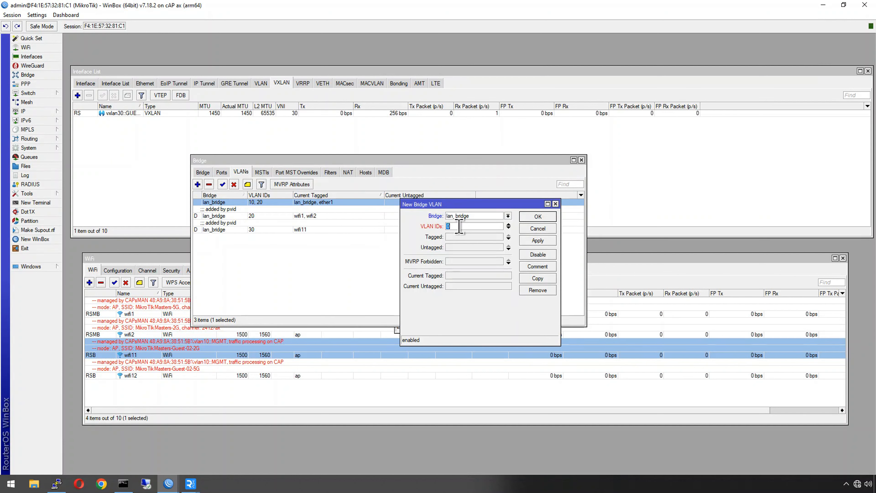
{"action": "type", "text": "30"}
{"action": "left_click", "coordinate": [456, 237]}
{"action": "left_click", "coordinate": [469, 238]}
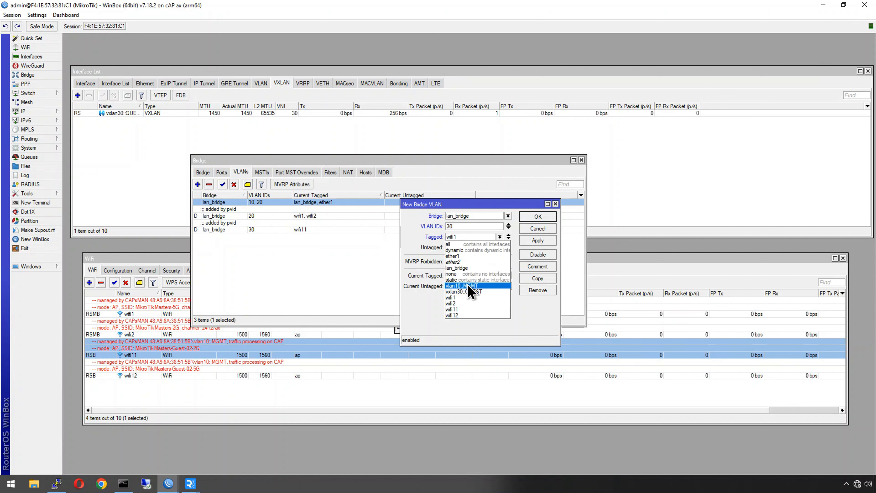
{"action": "left_click", "coordinate": [462, 267]}
{"action": "left_click", "coordinate": [508, 240]}
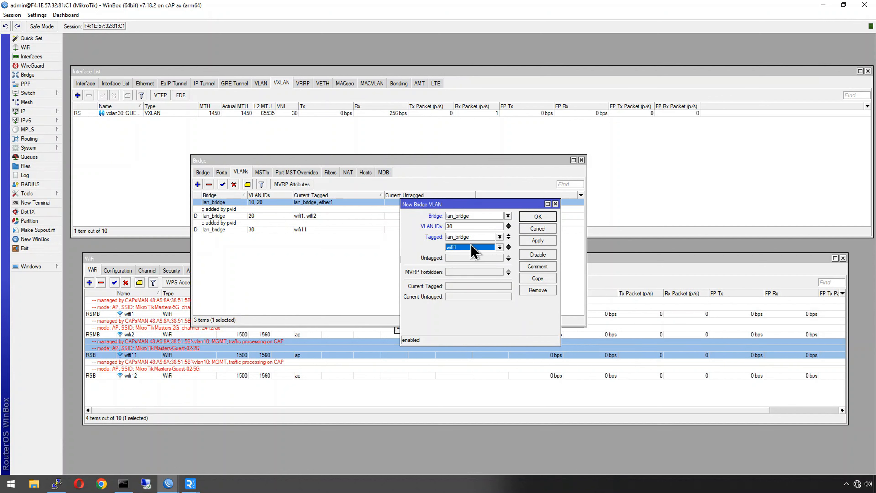
{"action": "left_click", "coordinate": [462, 247]}
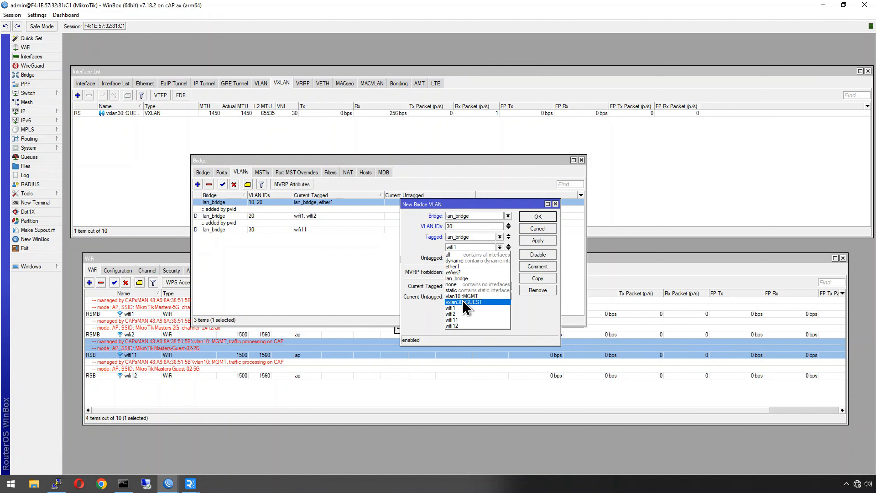
{"action": "left_click", "coordinate": [463, 302]}
{"action": "left_click", "coordinate": [537, 217]}
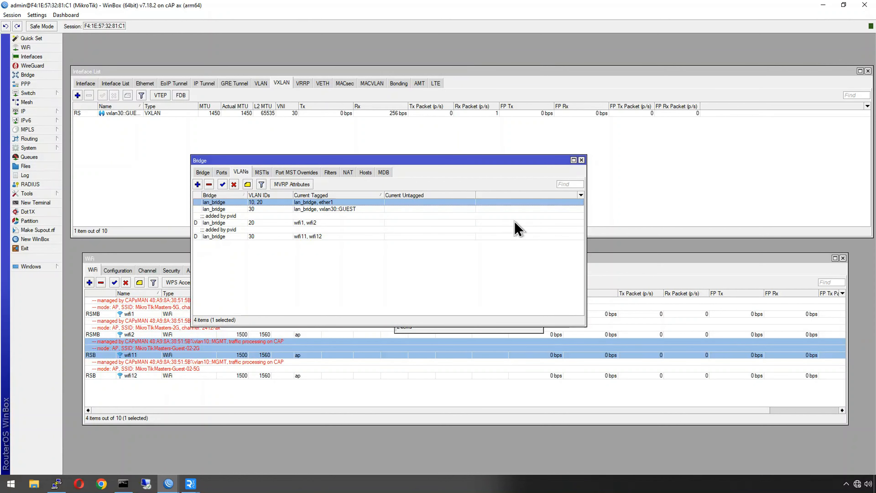
{"action": "left_click", "coordinate": [257, 210]}
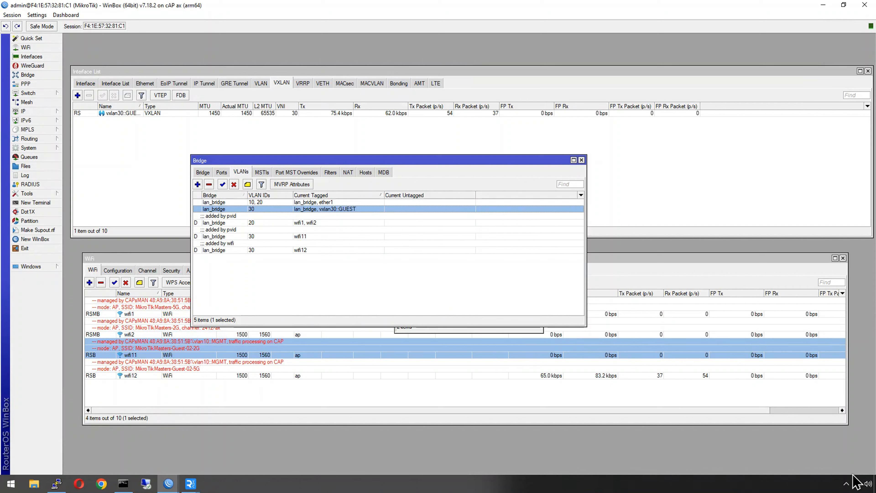
- Disconnect the PC from MikroTikMasters-Guest-02-5G and join MikroTikMasters-Guest-02-2G, entering the network security key
{"action": "left_click", "coordinate": [861, 488]}
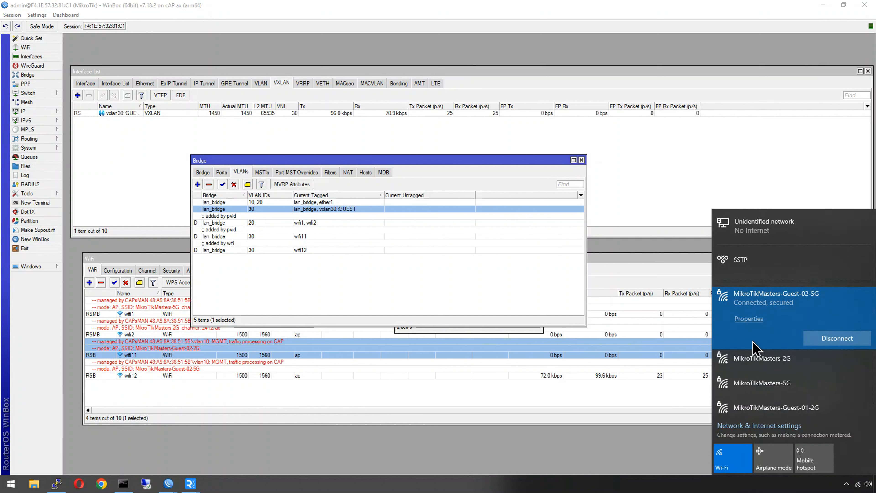
{"action": "left_click", "coordinate": [828, 340]}
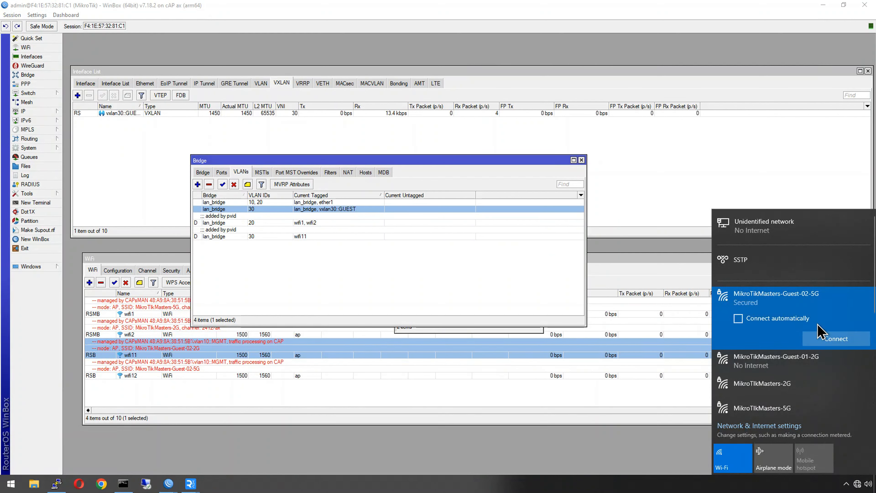
{"action": "left_click", "coordinate": [807, 361]}
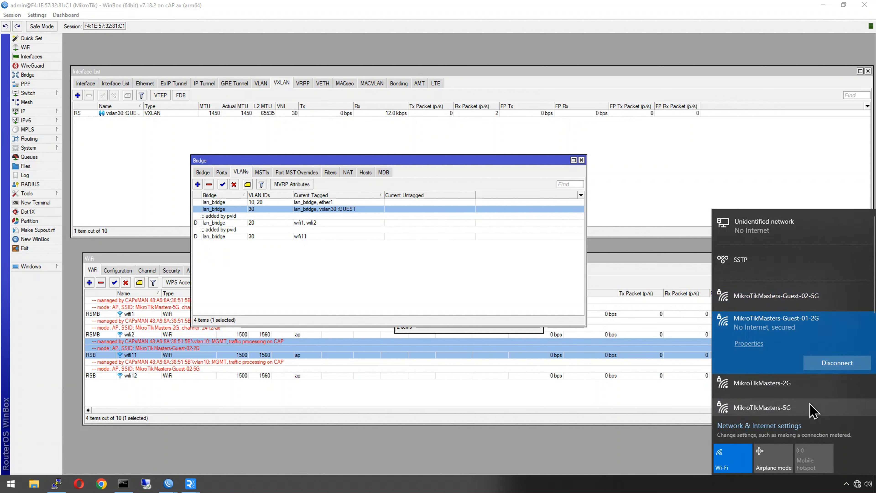
{"action": "scroll", "coordinate": [811, 405], "scroll_direction": "down", "scroll_amount": 5}
{"action": "left_click", "coordinate": [817, 352]}
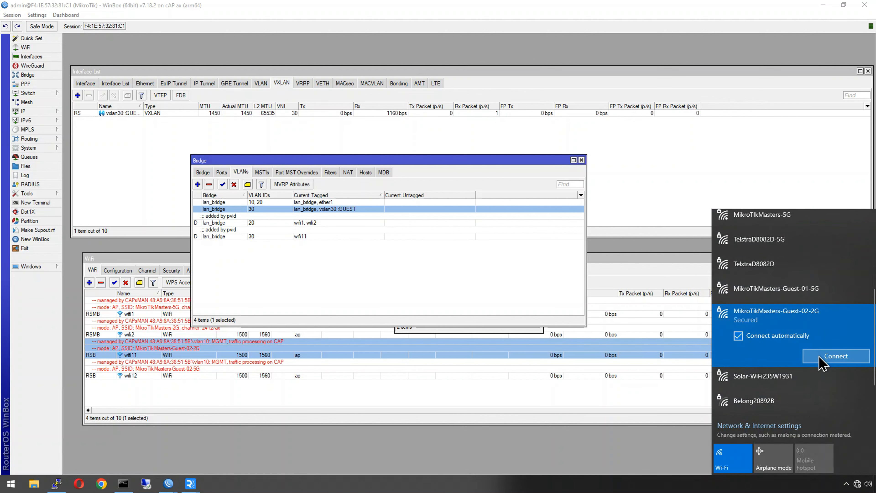
{"action": "left_click", "coordinate": [824, 365]}
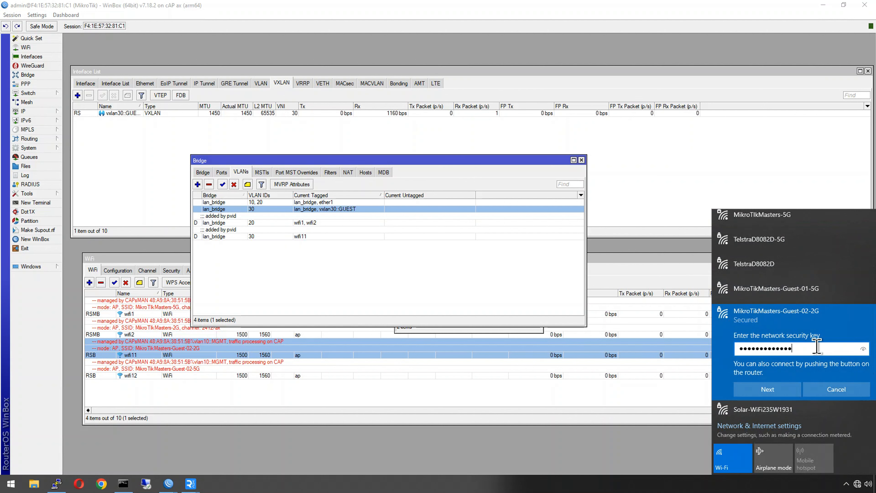
{"action": "left_click", "coordinate": [798, 391]}
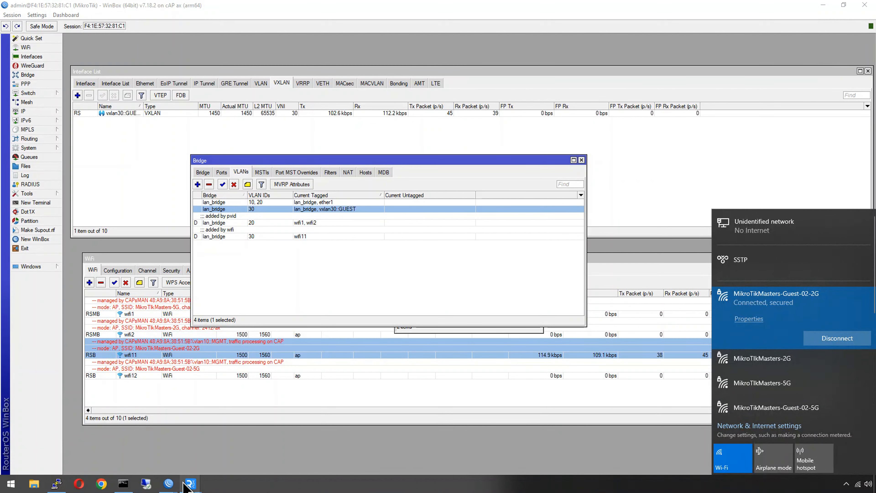
- Switch to Command Prompt and run ipconfig to check the IPv4 address of the Wi-Fi 2 adapter
{"action": "left_click", "coordinate": [123, 483]}
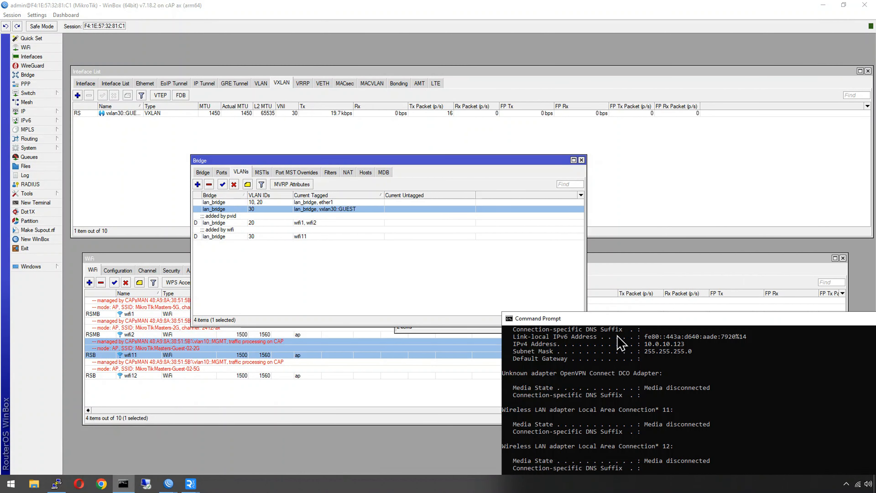
{"action": "left_click_drag", "start_coordinate": [616, 317], "coordinate": [423, 179]}
{"action": "key", "text": "Up"}
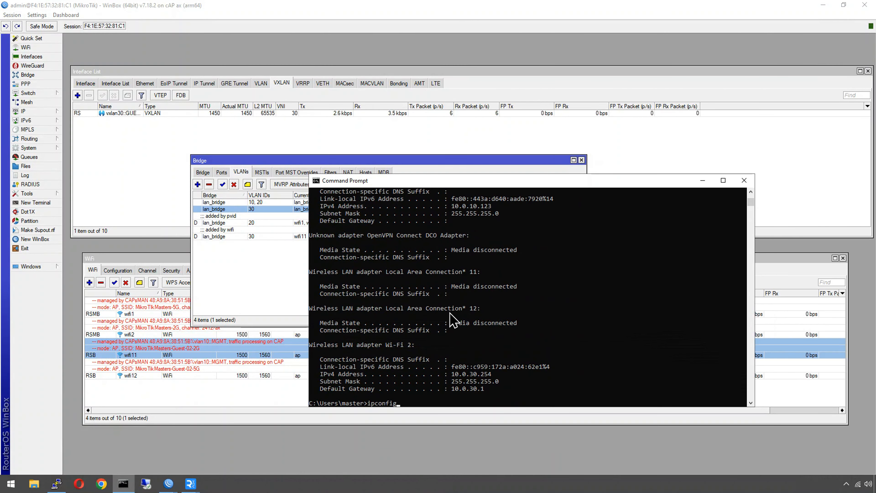
{"action": "key", "text": "Return"}
{"action": "left_click", "coordinate": [489, 375]}
{"action": "left_click_drag", "start_coordinate": [489, 375], "coordinate": [456, 373]}
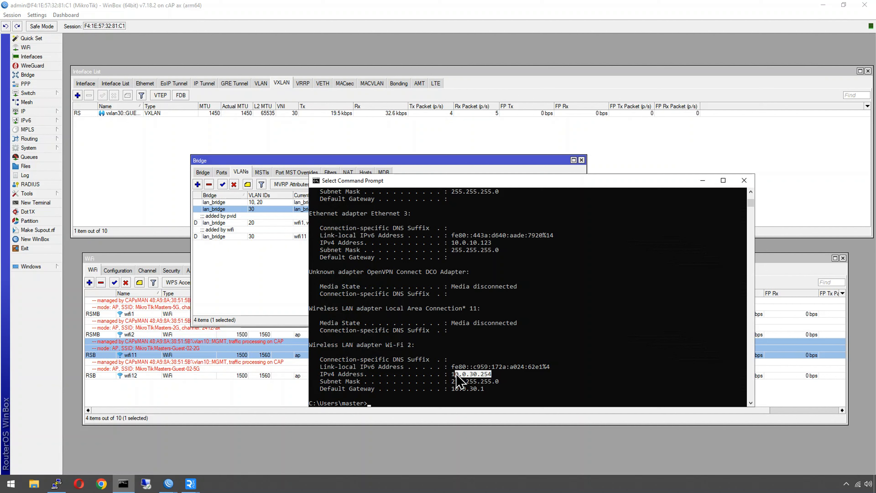
{"action": "left_click", "coordinate": [445, 378]}
- Ping the guest gateway 10.0.30.1 from Command Prompt, stopping after a few replies
{"action": "key", "text": "Up"}
{"action": "key", "text": "Escape"}
{"action": "type", "text": "cnd"}
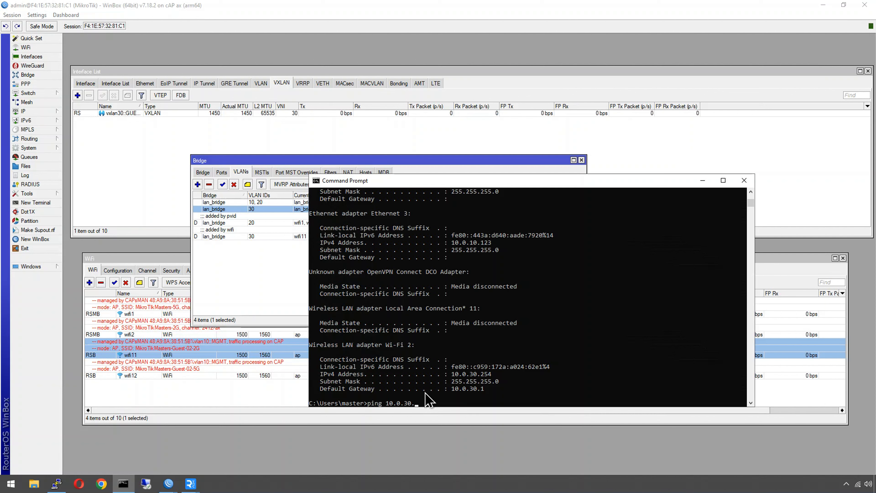
{"action": "type", "text": "1"}
{"action": "key", "text": "Return"}
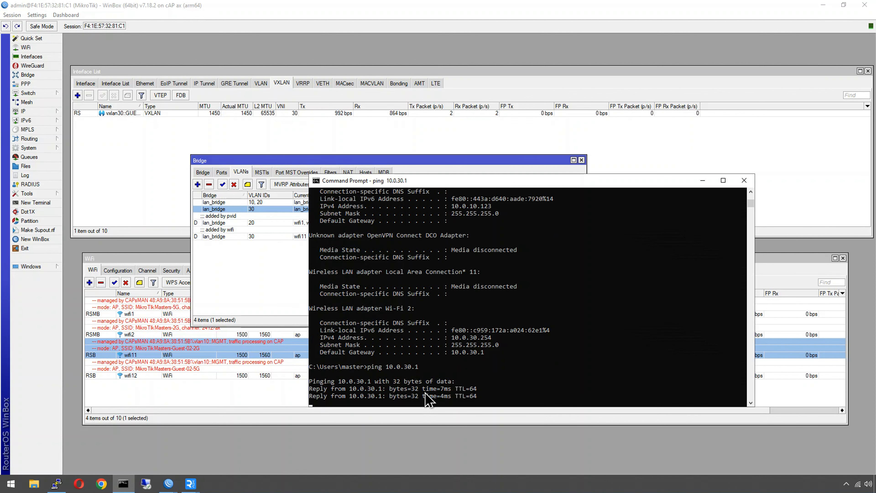
{"action": "key", "text": "ctrl+c"}
- Switch to the ROUTER01 session and list the bridge hosts sorted by the interface they are on
{"action": "mouse_move", "coordinate": [169, 483]}
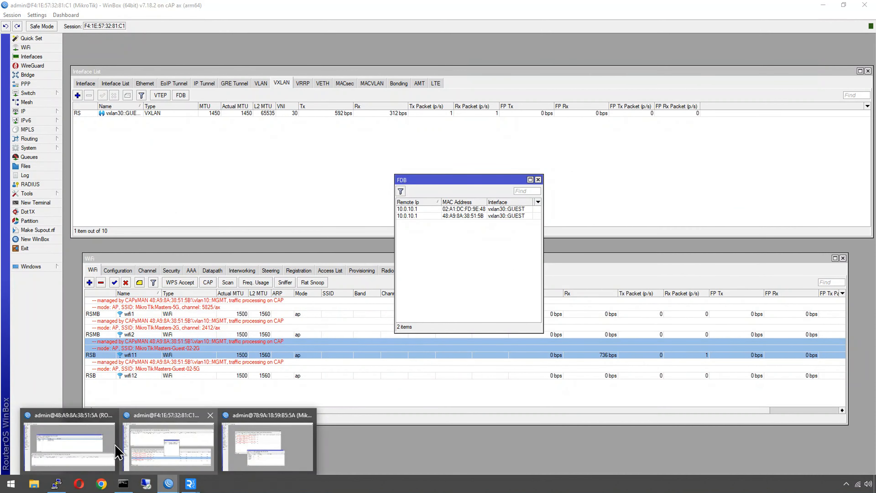
{"action": "left_click", "coordinate": [98, 447]}
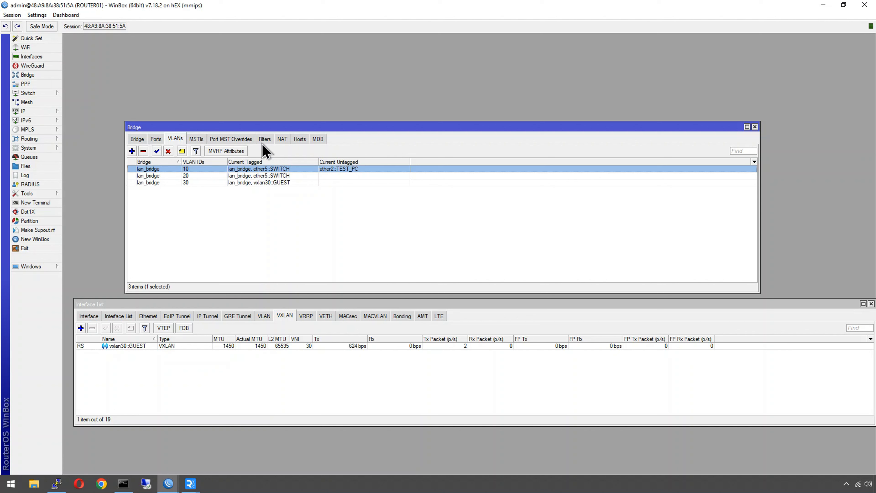
{"action": "left_click", "coordinate": [302, 141]}
{"action": "left_click", "coordinate": [230, 162]}
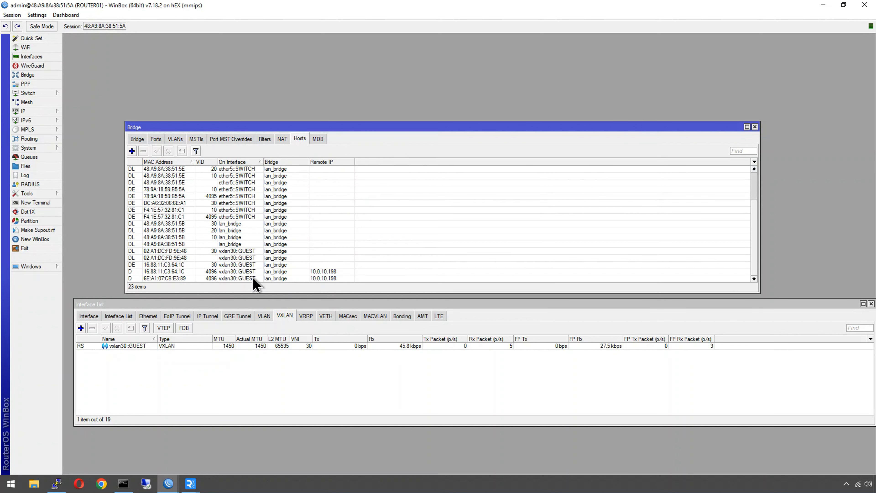
- Look up the Wi-Fi 2 adapter's physical address in Command Prompt and find its vxlan30::GUEST entries among the router's bridge hosts
{"action": "left_click", "coordinate": [125, 485]}
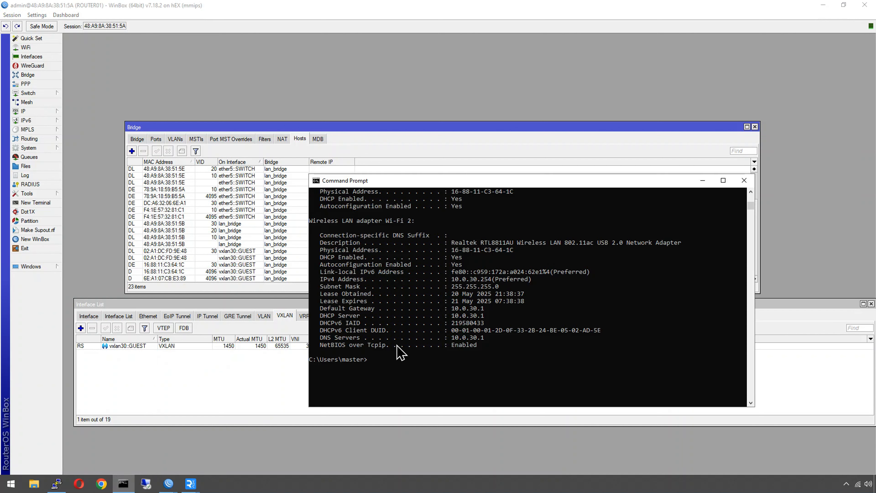
{"action": "left_click_drag", "start_coordinate": [448, 272], "coordinate": [513, 274]}
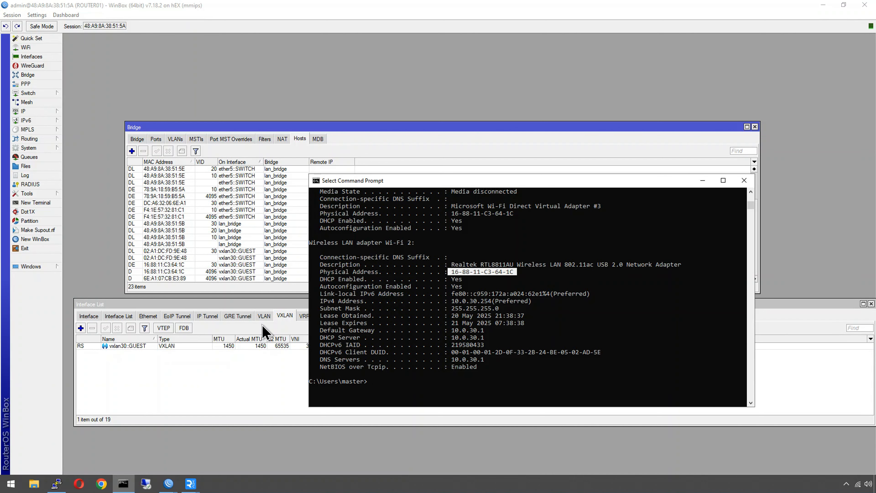
{"action": "left_click", "coordinate": [153, 265]}
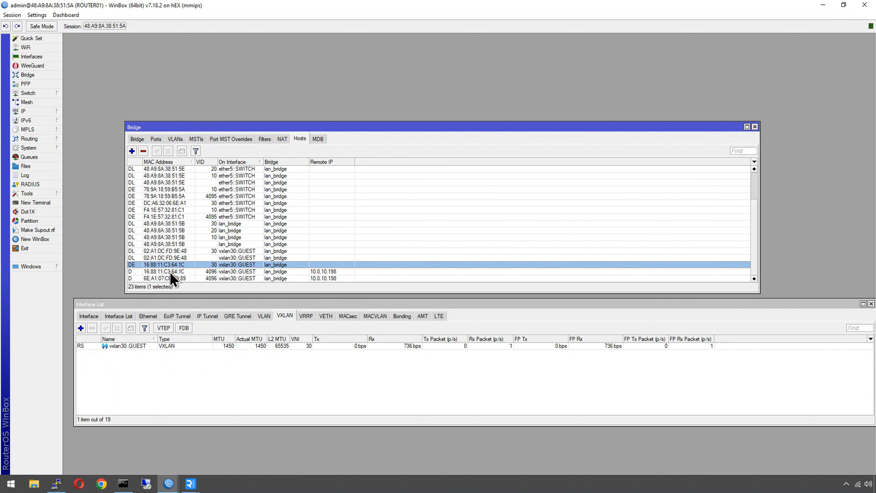
{"action": "left_click", "coordinate": [149, 272]}
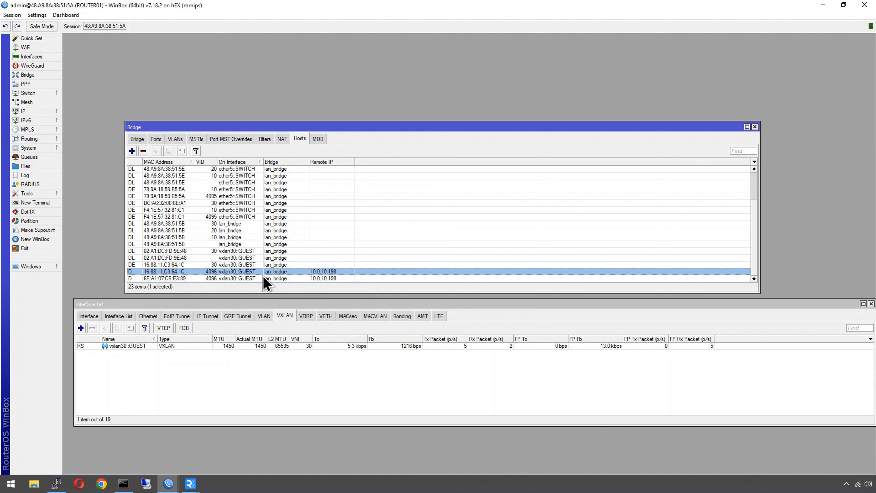
{"action": "left_click_drag", "start_coordinate": [214, 126], "coordinate": [191, 83]}
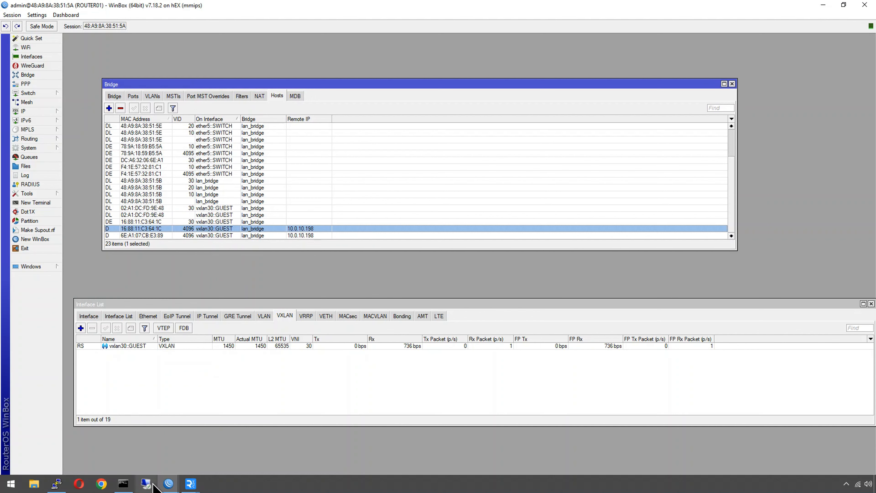
- Switch to the configured cAP ax session and export its configuration from a terminal with show-sensitive to the file cap-config-iso
{"action": "mouse_move", "coordinate": [168, 483]}
{"action": "left_click", "coordinate": [173, 454]}
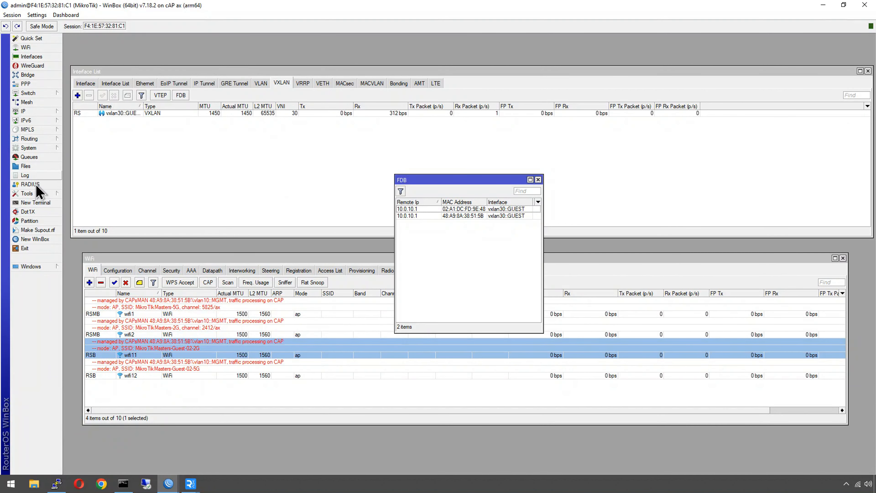
{"action": "left_click", "coordinate": [34, 202]}
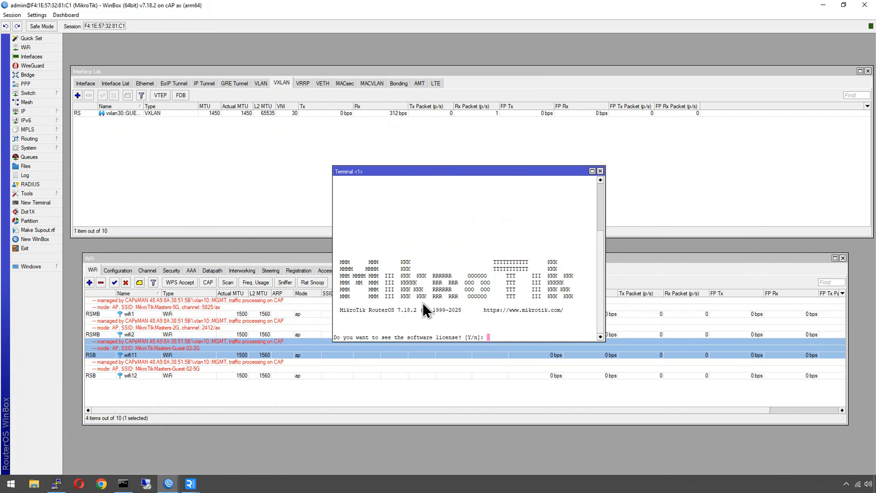
{"action": "type", "text": "n"}
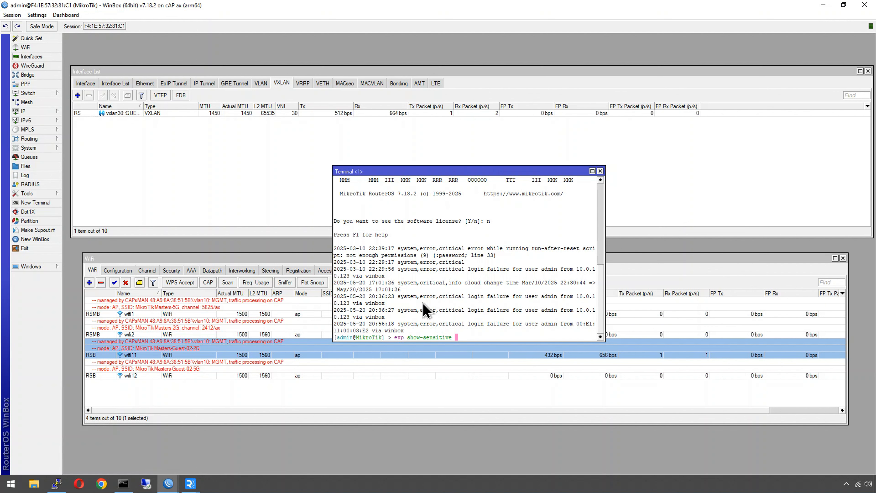
{"action": "type", "text": "ile=cap-config-iso"}
{"action": "key", "text": "Return"}
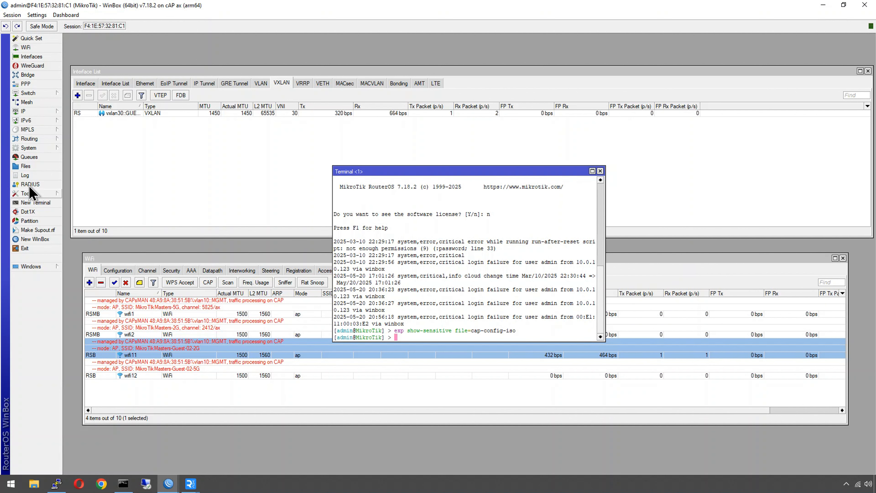
- Copy cap-config-iso.rsc from the cAP's file list to the Windows desktop, restoring the cAP session to full size
{"action": "left_click", "coordinate": [25, 166]}
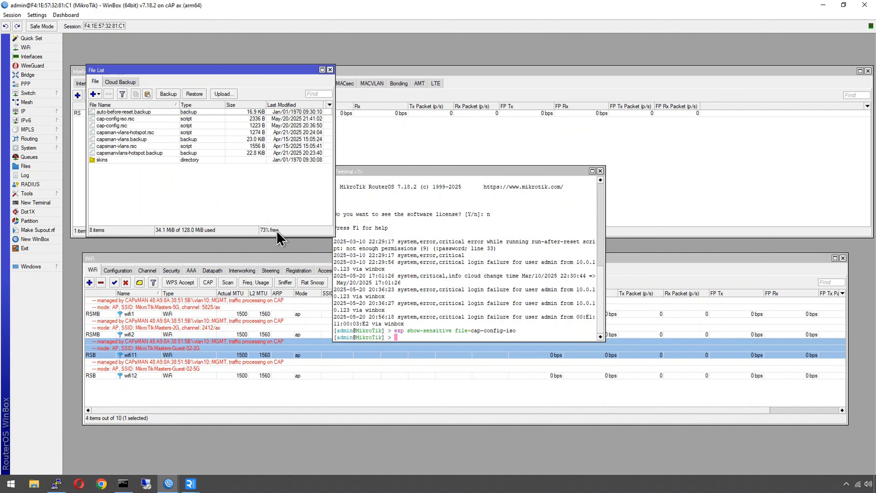
{"action": "left_click", "coordinate": [117, 120]}
{"action": "left_click_drag", "start_coordinate": [428, 10], "coordinate": [359, 55]}
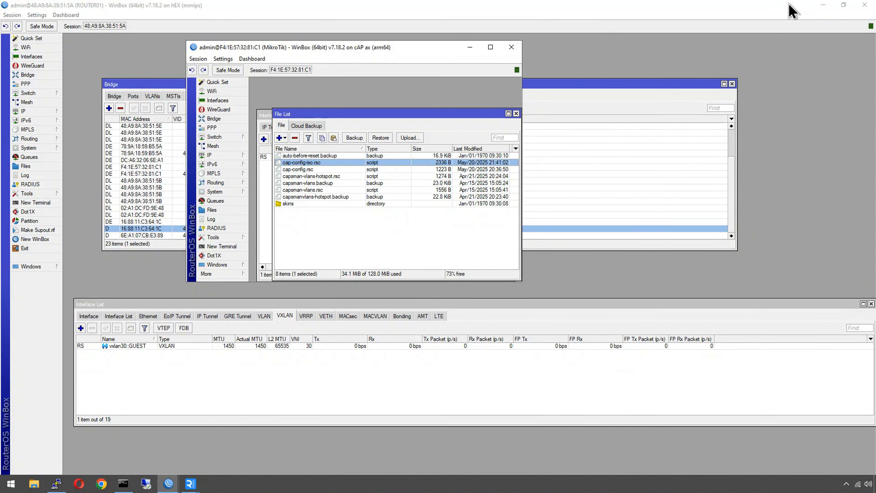
{"action": "left_click", "coordinate": [823, 5]}
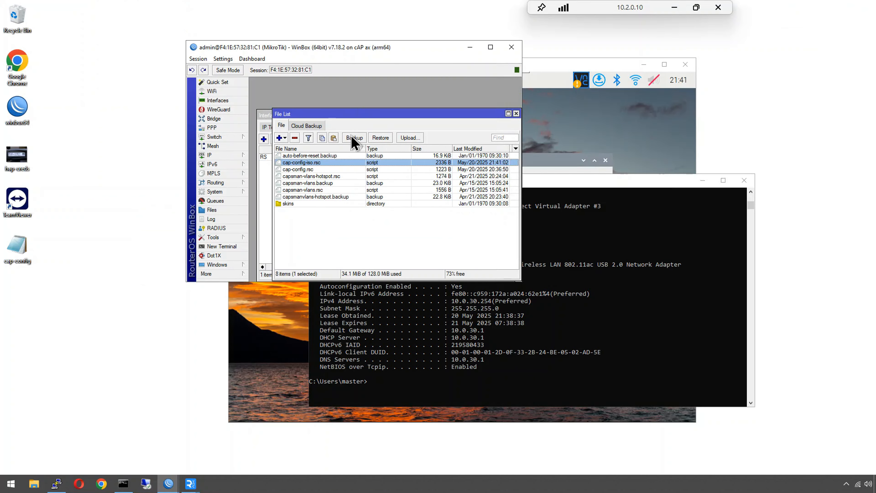
{"action": "left_click_drag", "start_coordinate": [333, 165], "coordinate": [79, 304]}
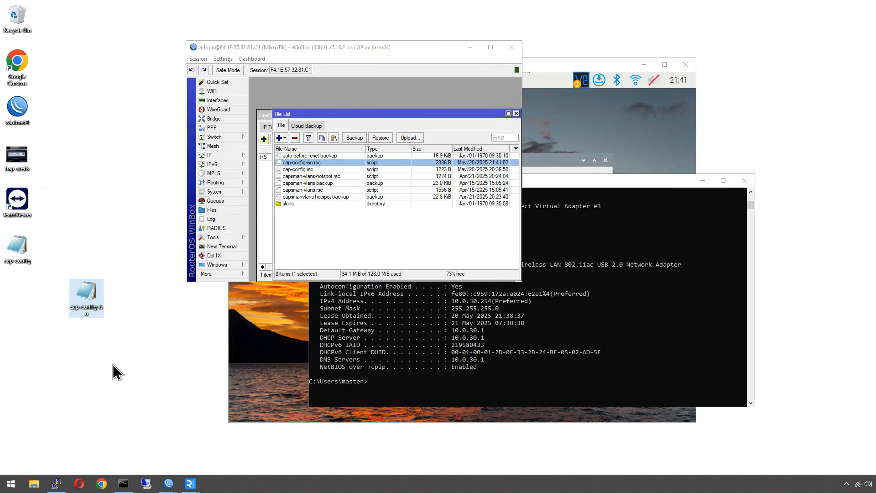
{"action": "left_click", "coordinate": [112, 369]}
{"action": "left_click", "coordinate": [490, 47]}
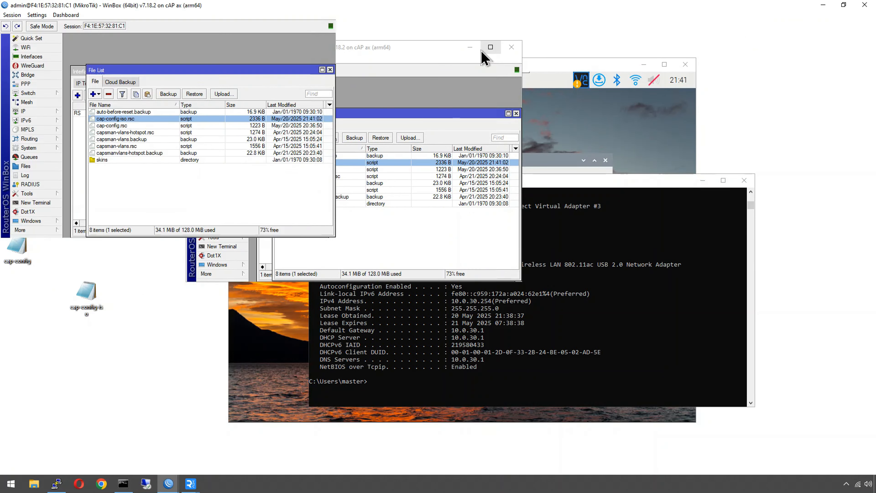
- Upload cap-config-iso from the desktop to the other cAP ax and open the uploaded file's properties in its file list
{"action": "mouse_move", "coordinate": [154, 480]}
{"action": "left_click", "coordinate": [255, 405]}
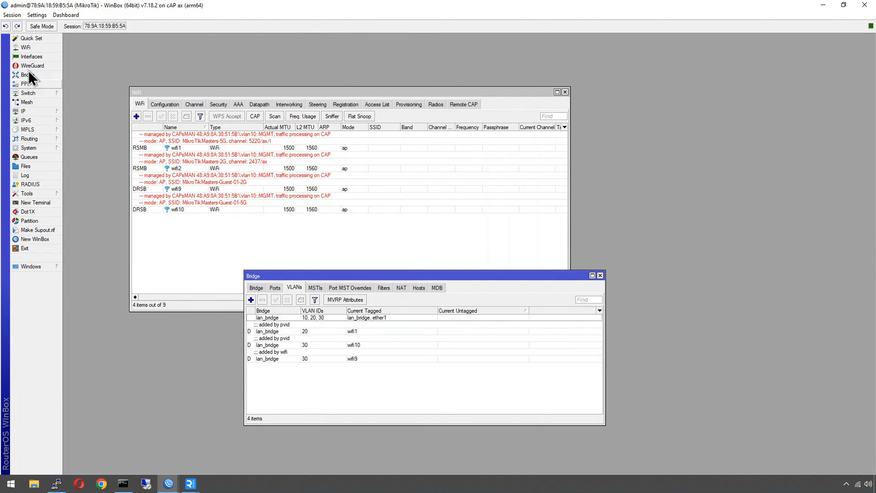
{"action": "double_click", "coordinate": [170, 9]}
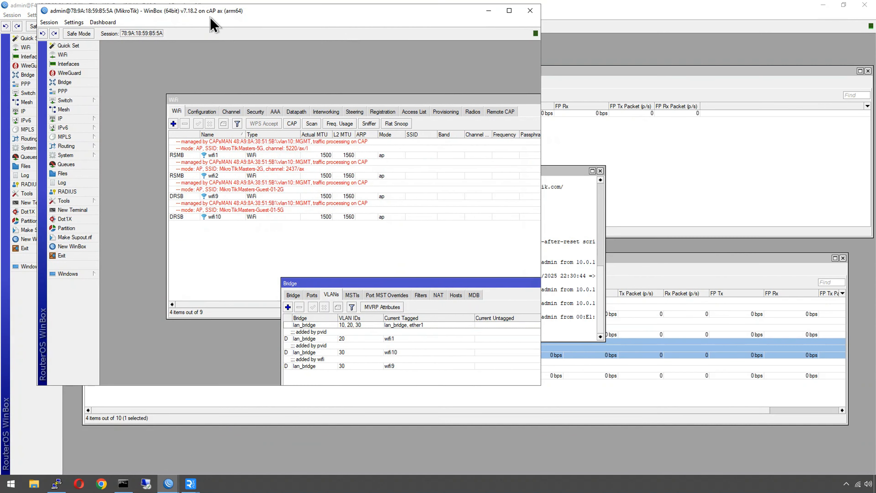
{"action": "left_click", "coordinate": [823, 5]}
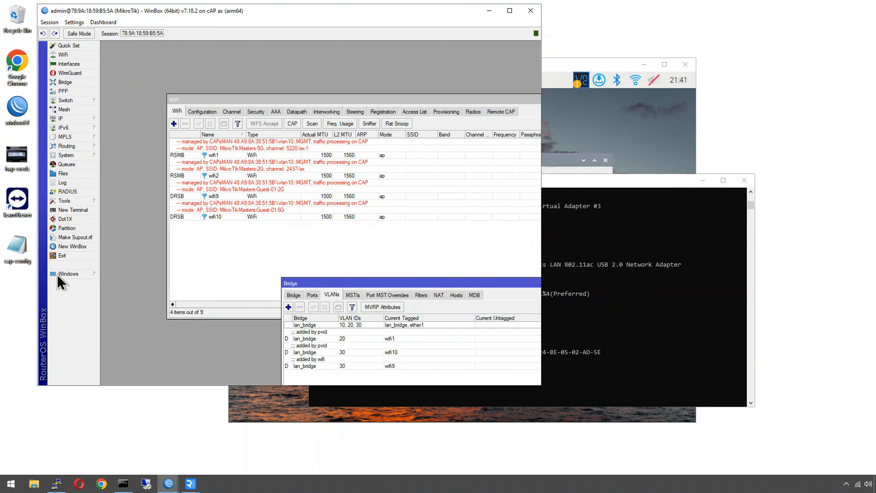
{"action": "left_click_drag", "start_coordinate": [145, 10], "coordinate": [231, 17]}
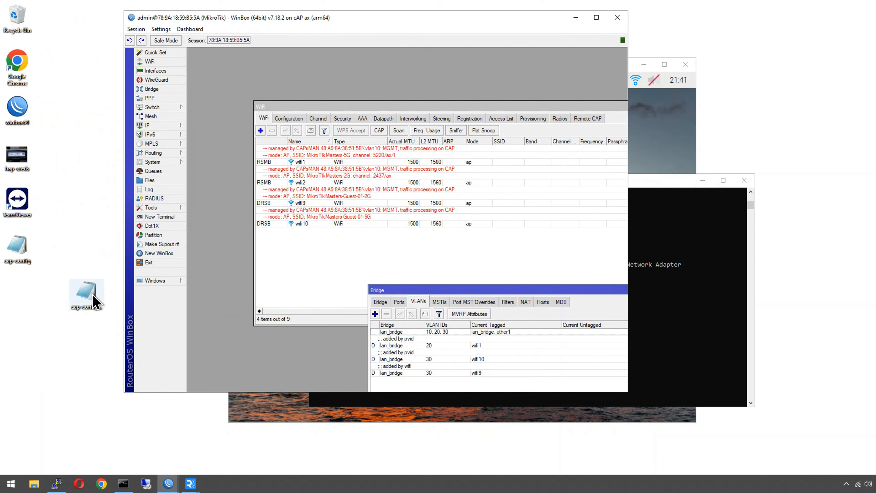
{"action": "left_click_drag", "start_coordinate": [94, 297], "coordinate": [306, 319]}
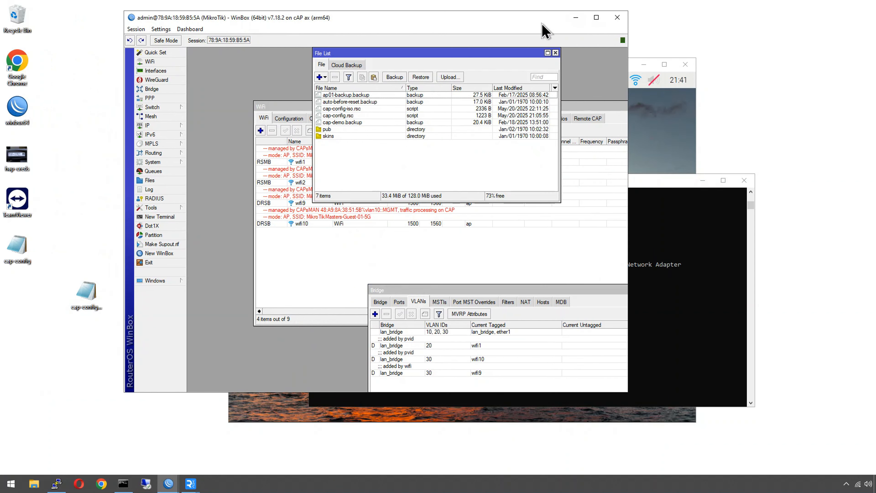
{"action": "left_click_drag", "start_coordinate": [544, 31], "coordinate": [510, 2]}
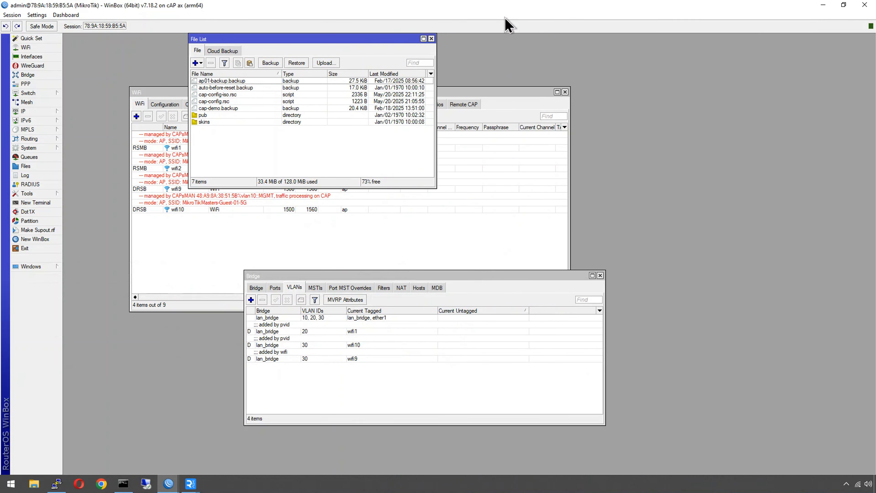
{"action": "double_click", "coordinate": [224, 95]}
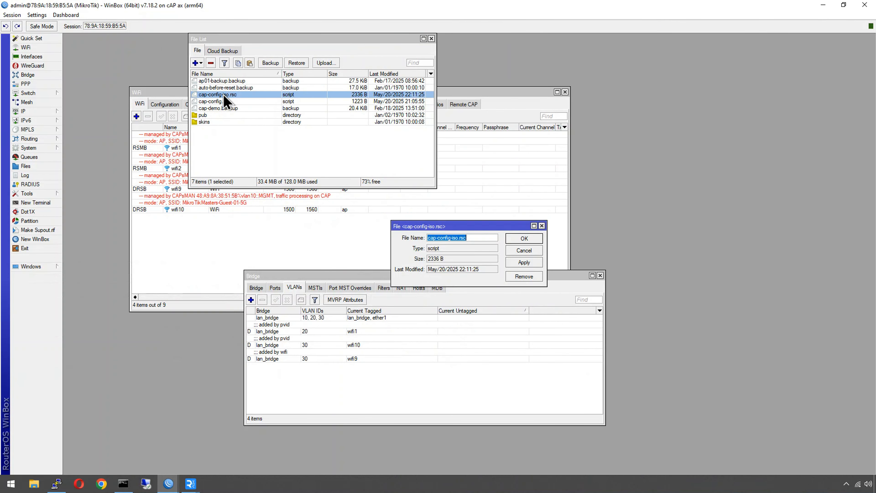
- Close the file properties and reset the cAP's configuration with No Default Configuration, running cap-config-iso.rsc after reset, confirming the reboot
{"action": "left_click", "coordinate": [542, 226]}
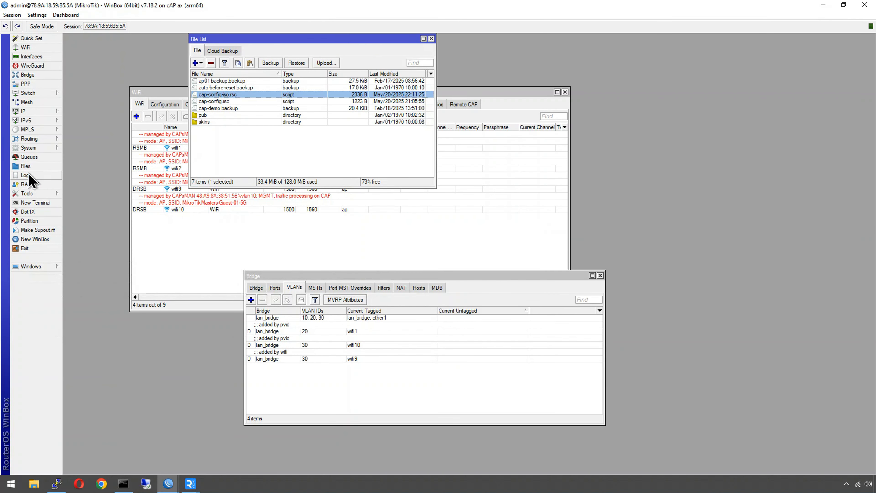
{"action": "left_click", "coordinate": [35, 148]}
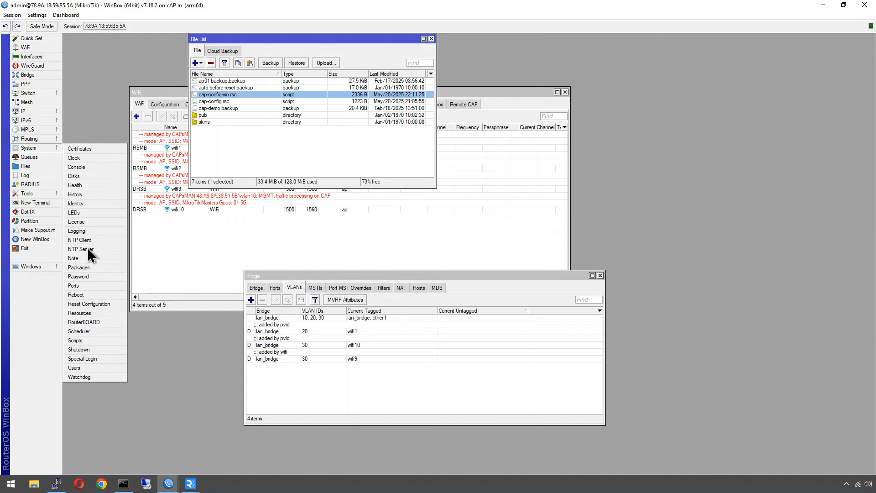
{"action": "left_click", "coordinate": [92, 305]}
{"action": "left_click", "coordinate": [222, 243]}
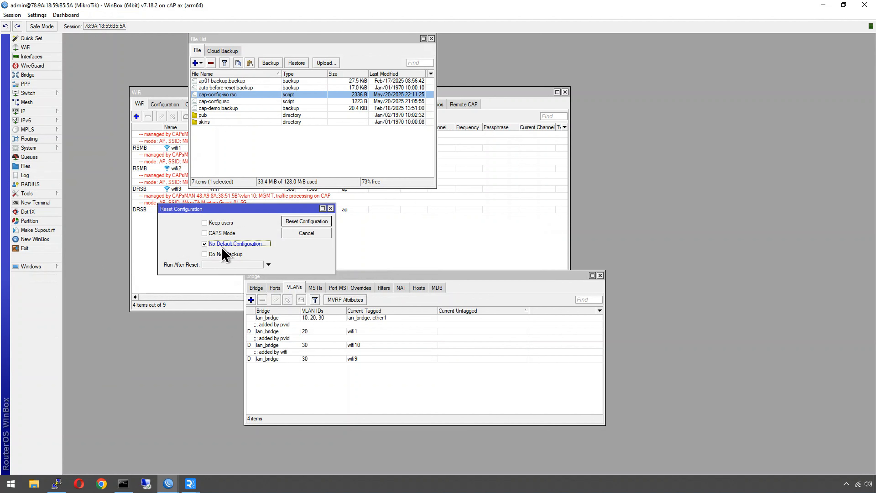
{"action": "left_click", "coordinate": [223, 266]}
{"action": "left_click", "coordinate": [260, 265]}
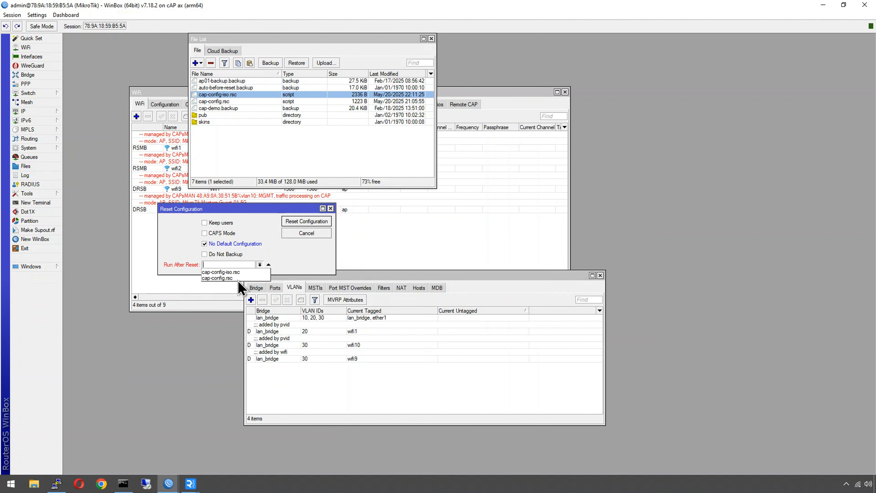
{"action": "left_click", "coordinate": [229, 276]}
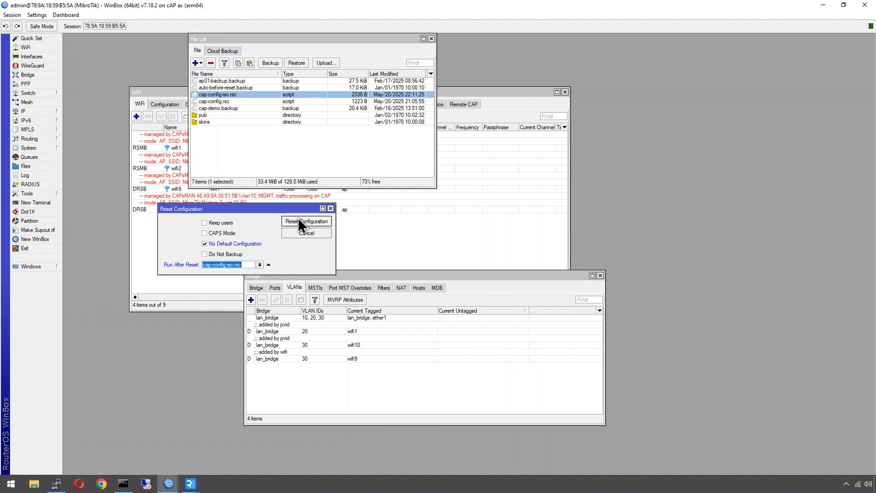
{"action": "left_click", "coordinate": [304, 223]}
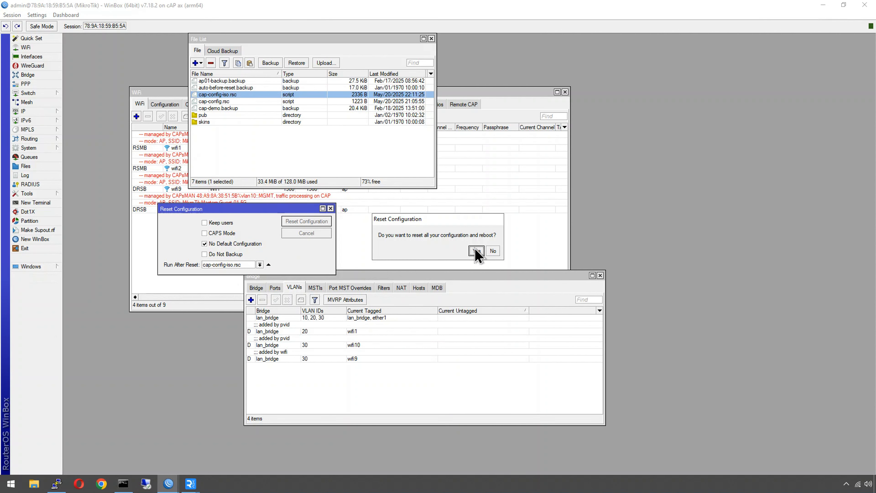
{"action": "left_click", "coordinate": [476, 251]}
{"action": "left_click", "coordinate": [478, 256]}
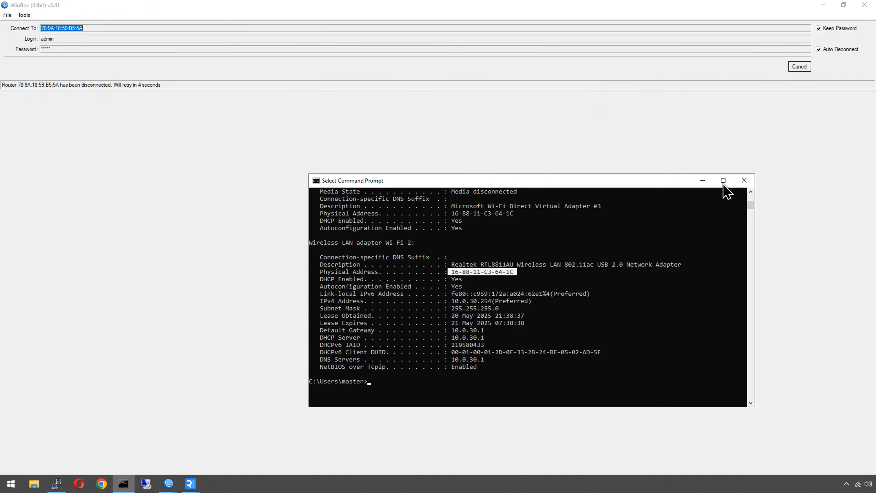
- Minimize Command Prompt, reconnect to the reset cAP as admin with an empty password, and dismiss the password change request
{"action": "left_click", "coordinate": [703, 181]}
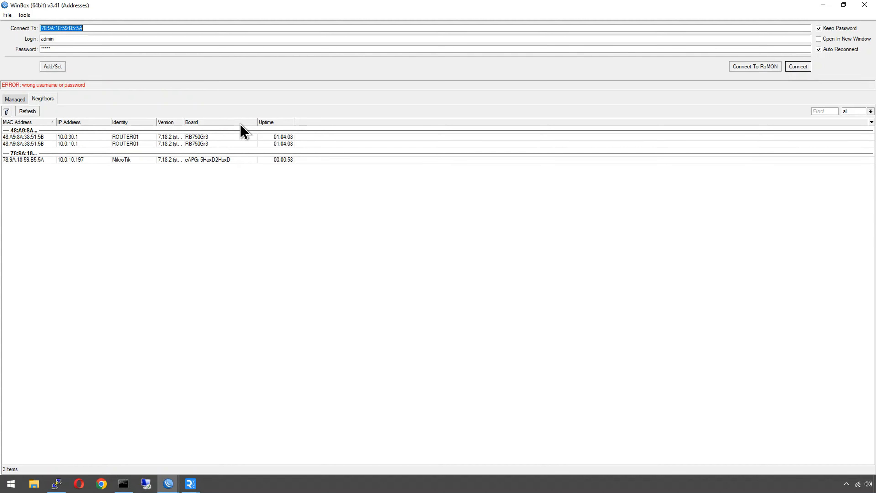
{"action": "double_click", "coordinate": [41, 49]}
{"action": "key", "text": "BackSpace"}
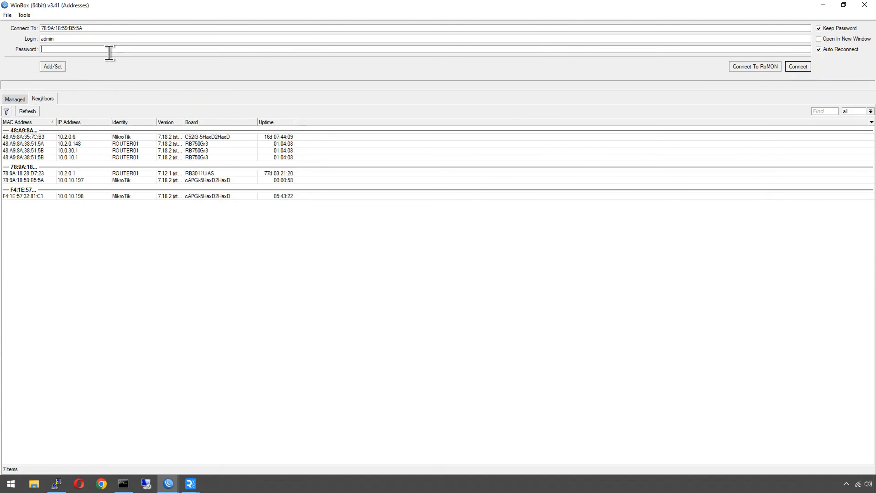
{"action": "key", "text": "Return"}
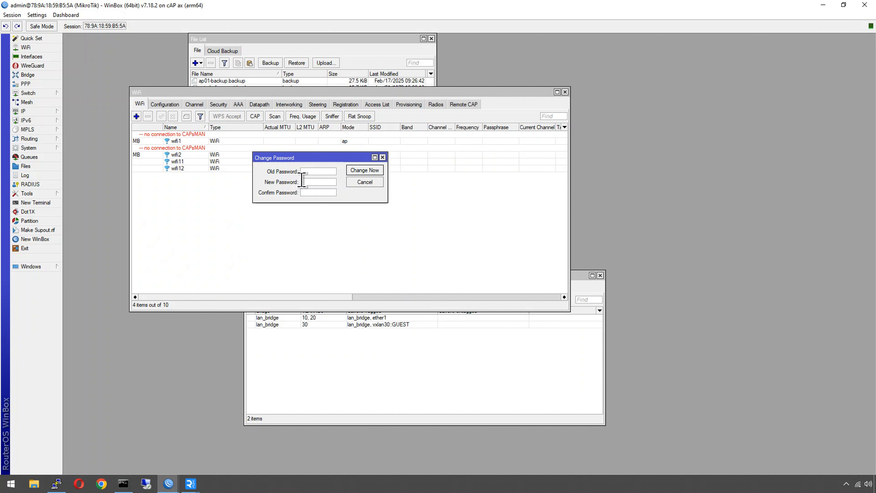
{"action": "key", "text": "Return"}
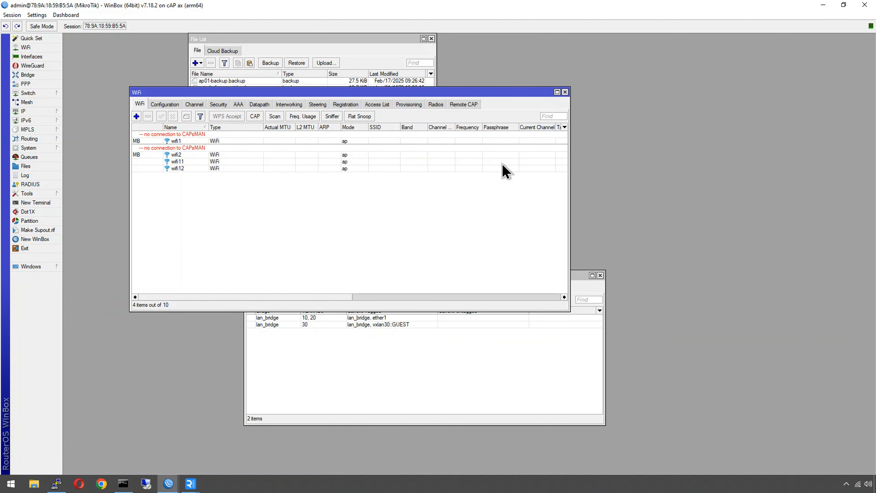
- Move the WiFi window clear of the file list, check its Remote CAP list, and disable CAP in the WiFi CAP settings
{"action": "left_click_drag", "start_coordinate": [309, 96], "coordinate": [333, 205]}
{"action": "left_click_drag", "start_coordinate": [447, 190], "coordinate": [417, 186]}
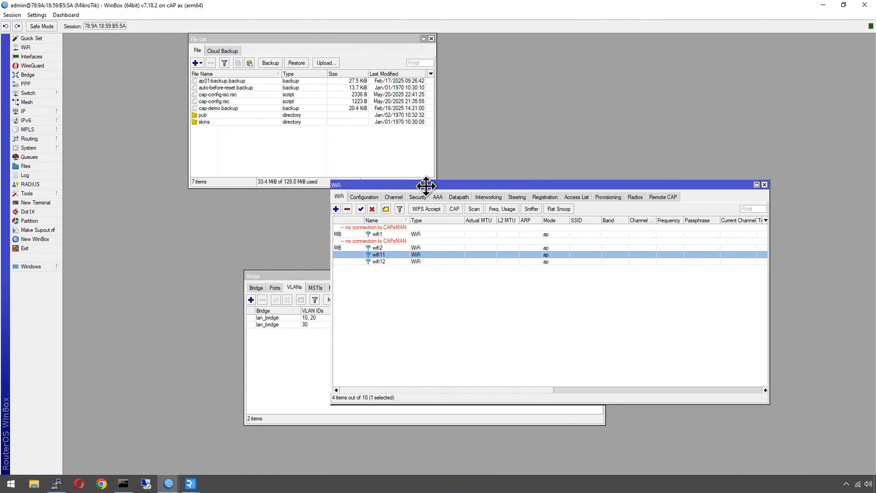
{"action": "left_click", "coordinate": [643, 197]}
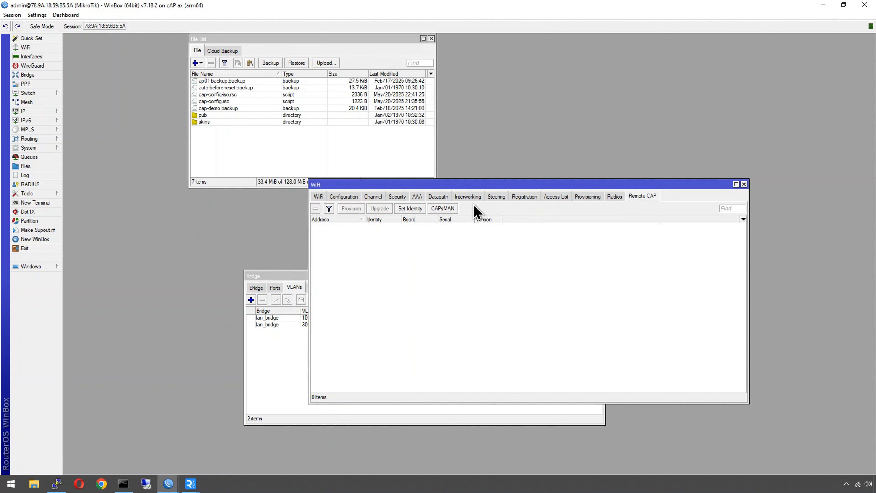
{"action": "left_click", "coordinate": [346, 198]}
{"action": "left_click", "coordinate": [318, 196]}
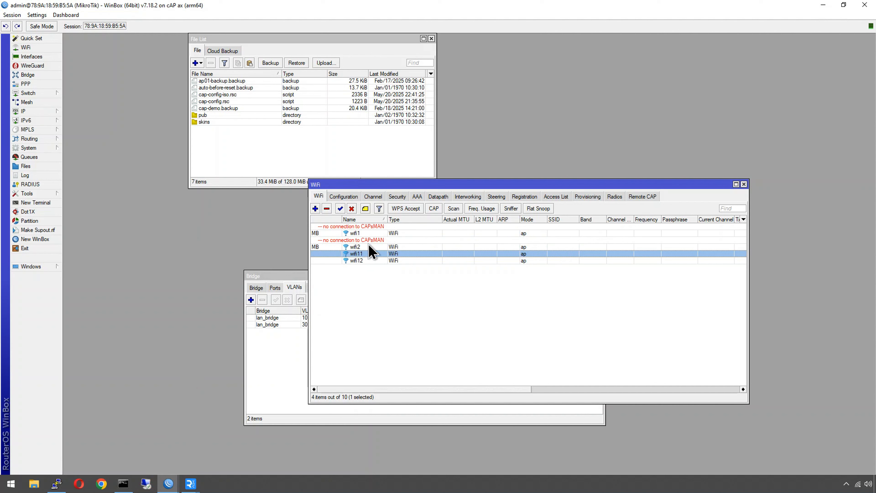
{"action": "left_click", "coordinate": [436, 207]}
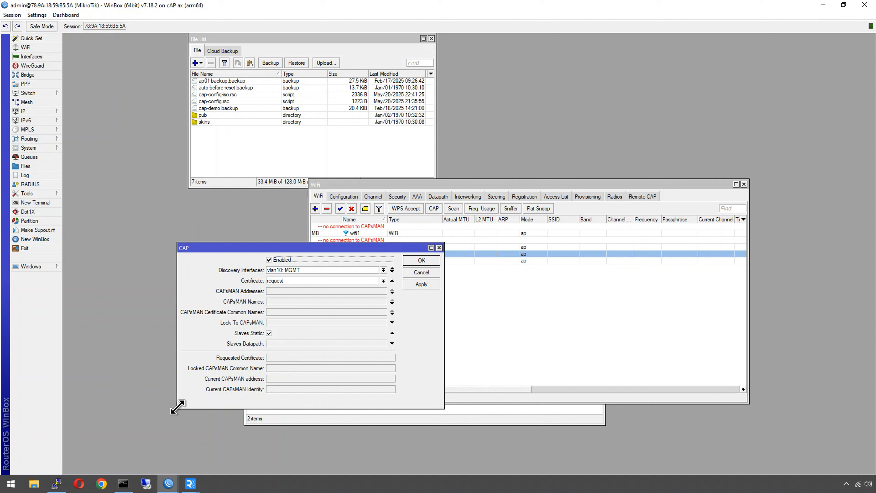
{"action": "left_click", "coordinate": [287, 262]}
{"action": "left_click", "coordinate": [417, 284]}
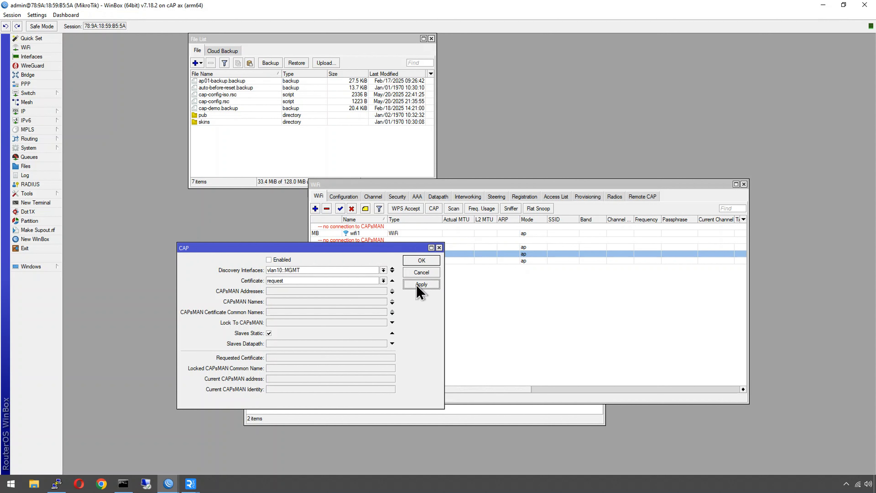
- Switch to the ROUTER01 session and remove the reset cAP's old certificate, CAP-789A1859B55A, from the system certificates
{"action": "mouse_move", "coordinate": [168, 484]}
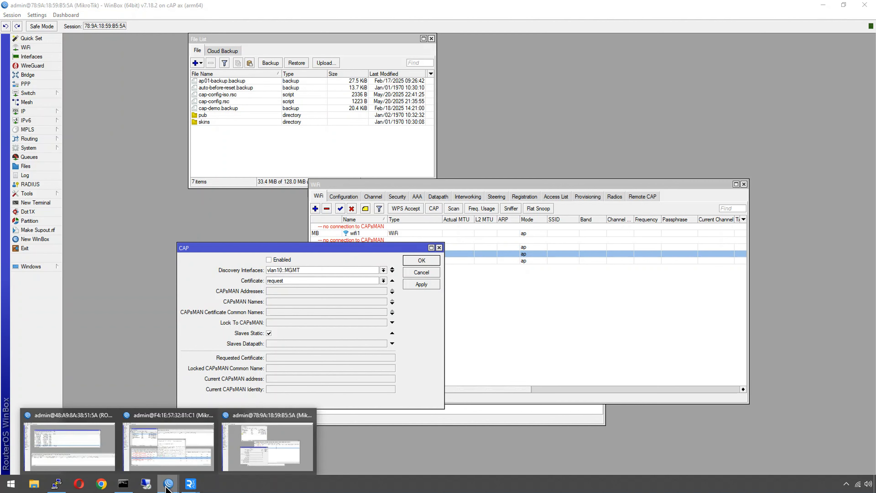
{"action": "left_click", "coordinate": [80, 458]}
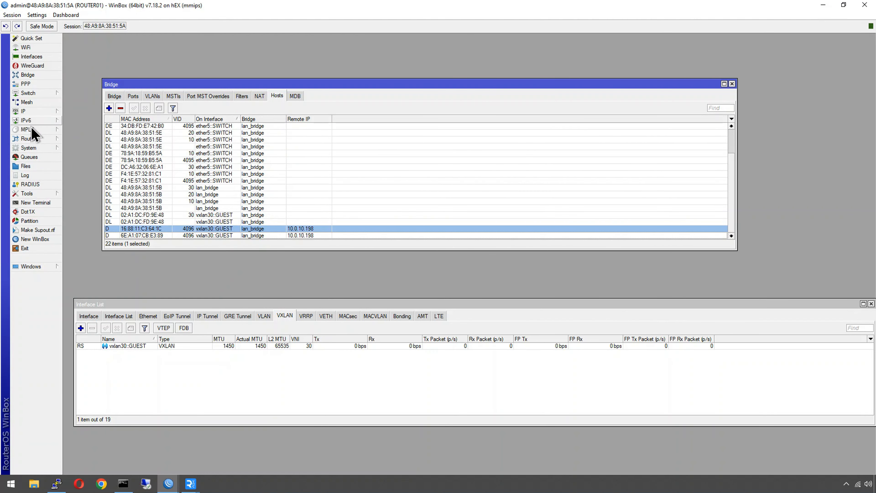
{"action": "left_click", "coordinate": [34, 149]}
{"action": "left_click", "coordinate": [114, 156]}
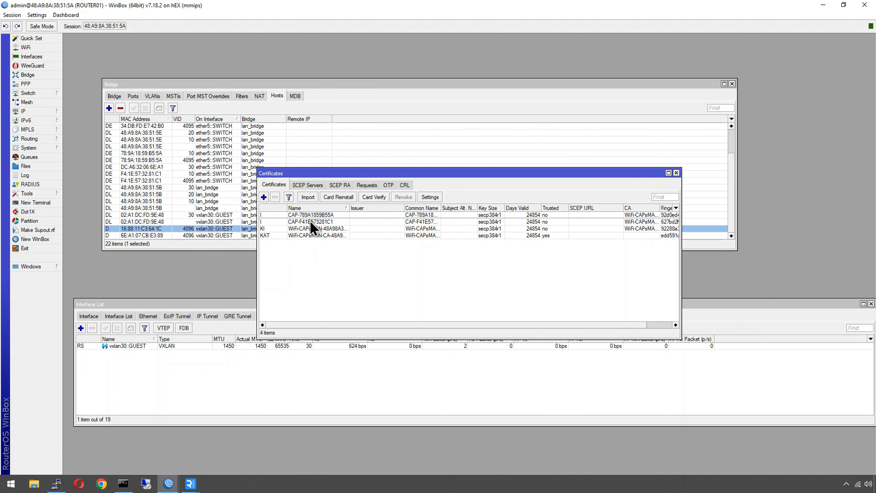
{"action": "mouse_move", "coordinate": [168, 484]}
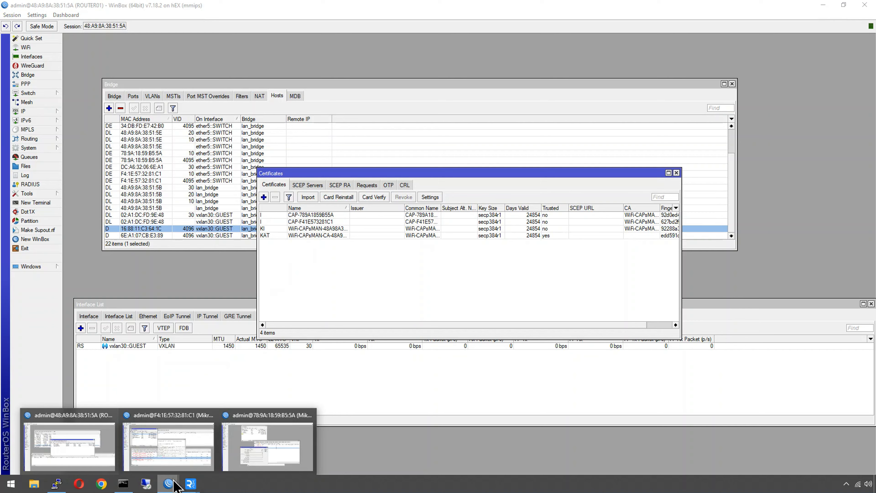
{"action": "left_click", "coordinate": [243, 456]}
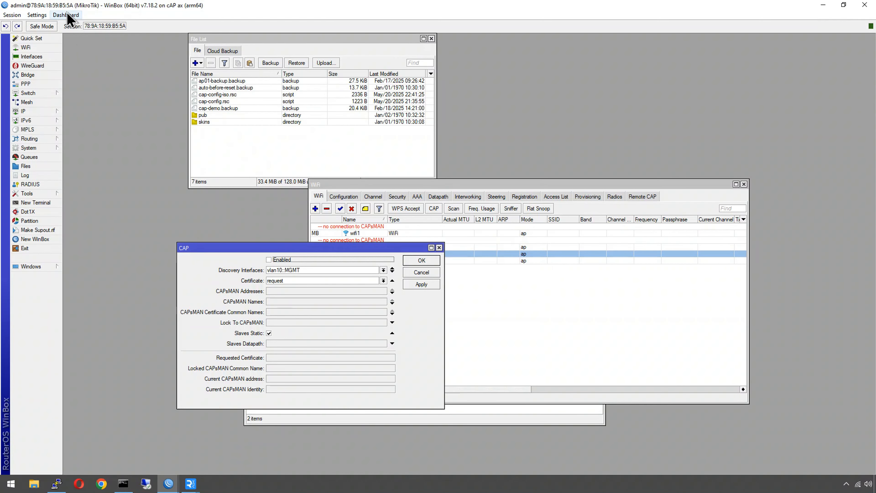
{"action": "mouse_move", "coordinate": [169, 487]}
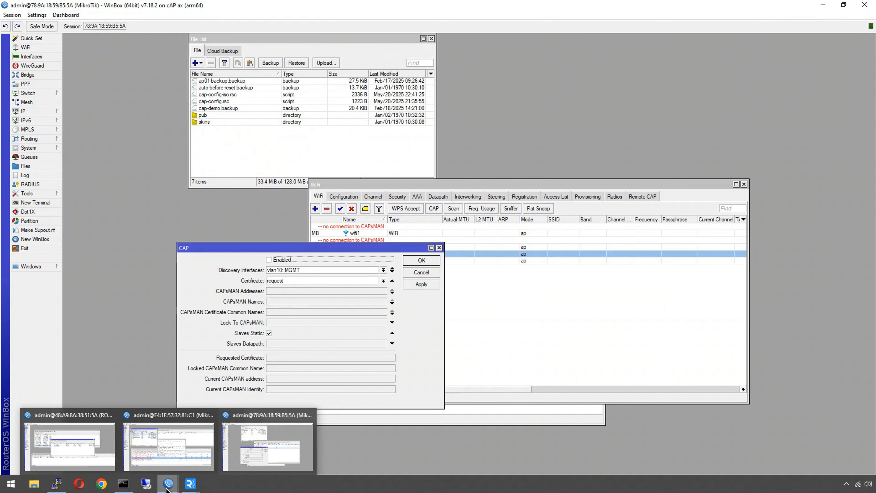
{"action": "left_click", "coordinate": [84, 449]}
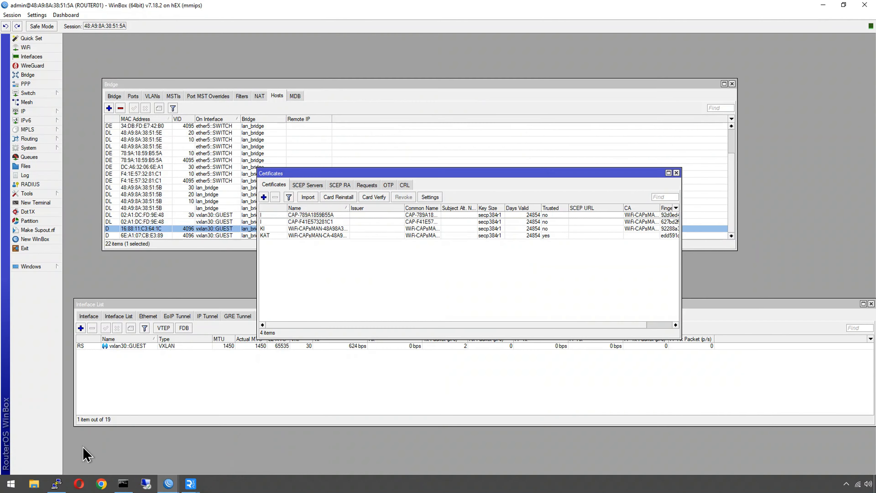
{"action": "left_click", "coordinate": [305, 215]}
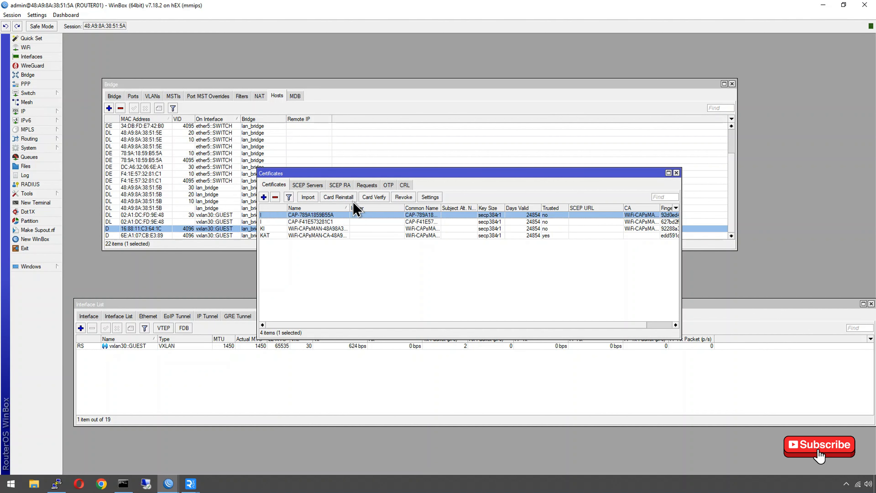
{"action": "left_click", "coordinate": [275, 197]}
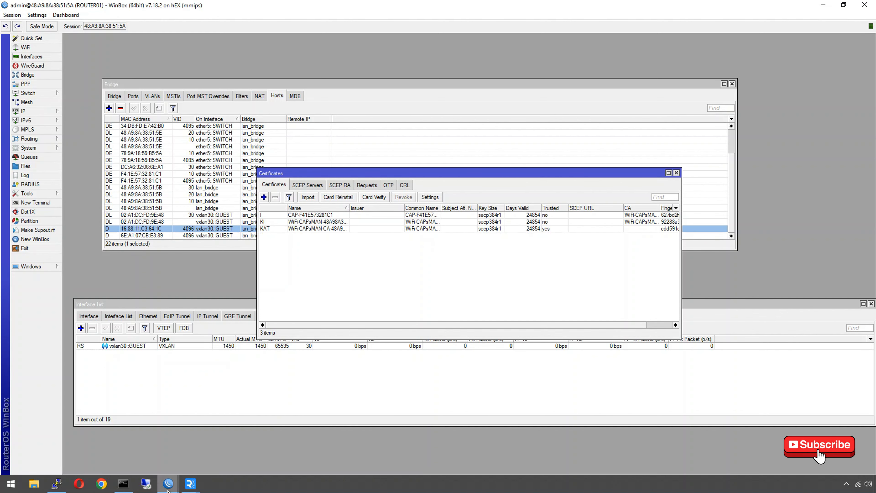
- Return to the reset cAP session and re-enable CAP, applying the change
{"action": "mouse_move", "coordinate": [168, 484]}
{"action": "left_click", "coordinate": [285, 456]}
{"action": "left_click", "coordinate": [278, 261]}
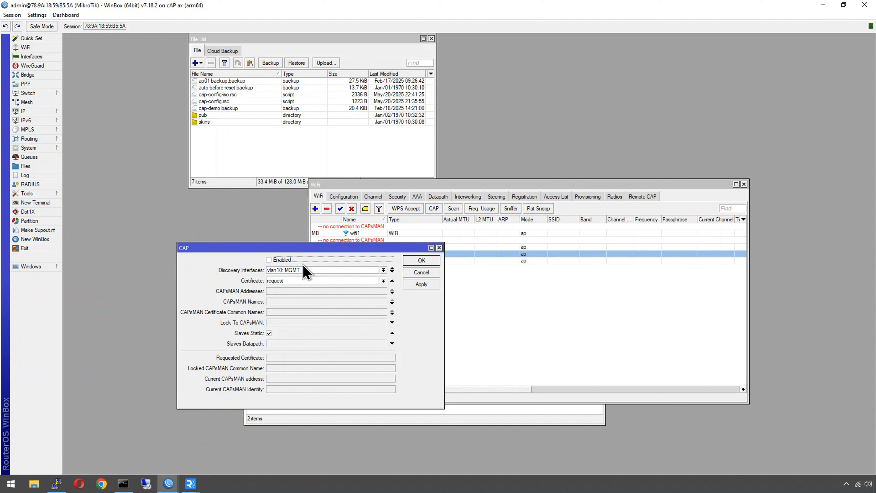
{"action": "left_click", "coordinate": [425, 283]}
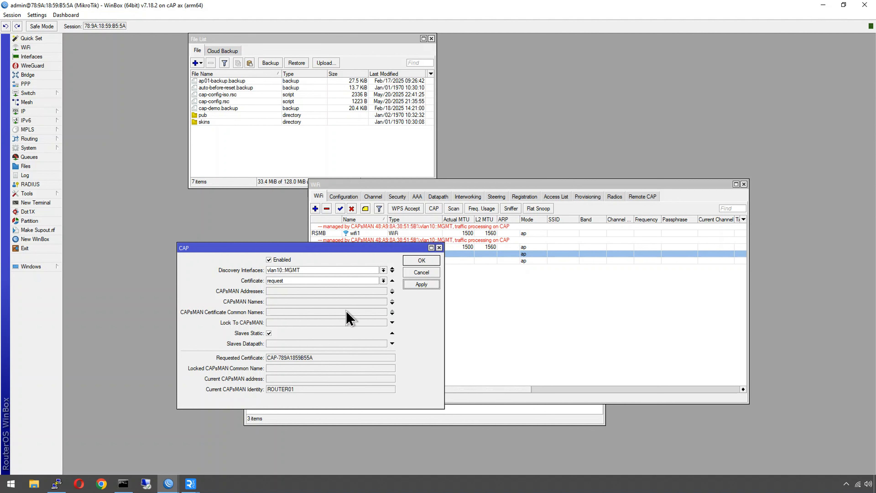
- Check ROUTER01's certificates for the cAP's newly issued one, close the list, and close the CAP settings on the reset cAP
{"action": "mouse_move", "coordinate": [168, 484]}
{"action": "left_click", "coordinate": [98, 448]}
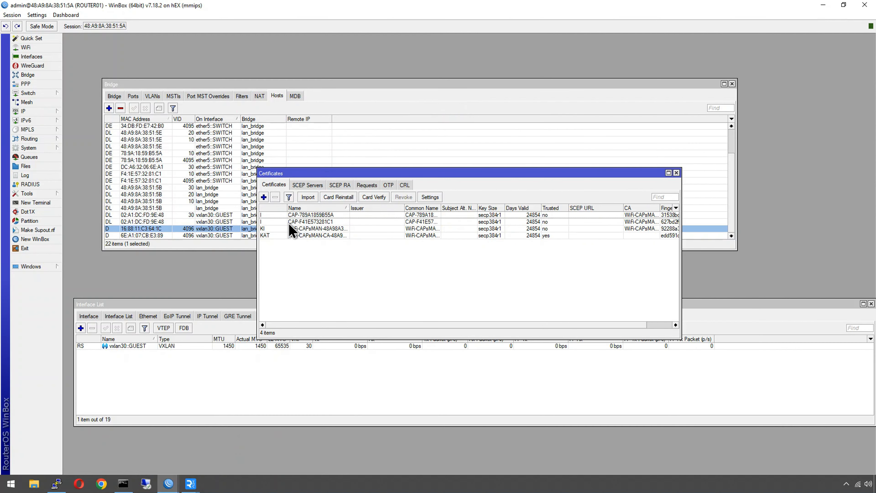
{"action": "left_click", "coordinate": [677, 172]}
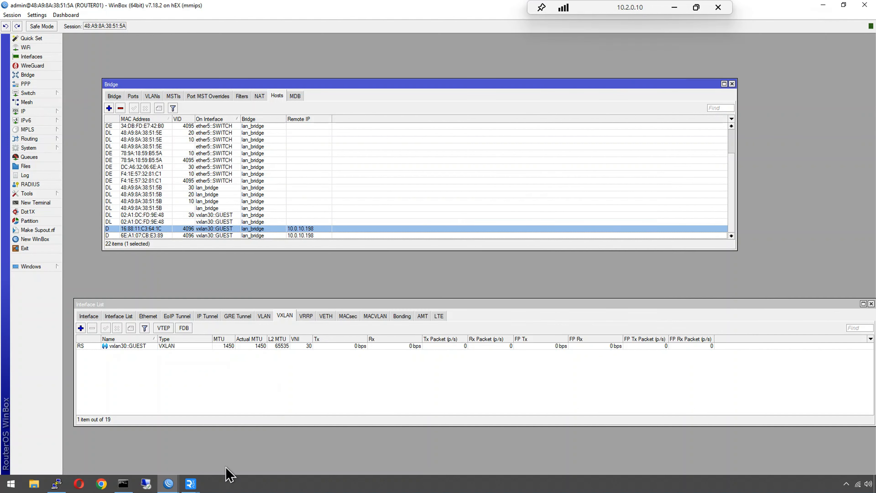
{"action": "mouse_move", "coordinate": [168, 483]}
{"action": "left_click", "coordinate": [248, 462]}
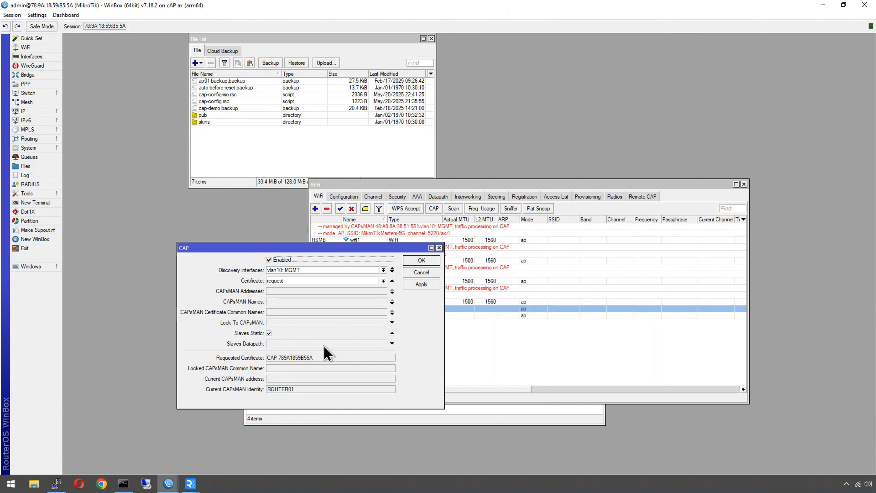
{"action": "left_click", "coordinate": [421, 259]}
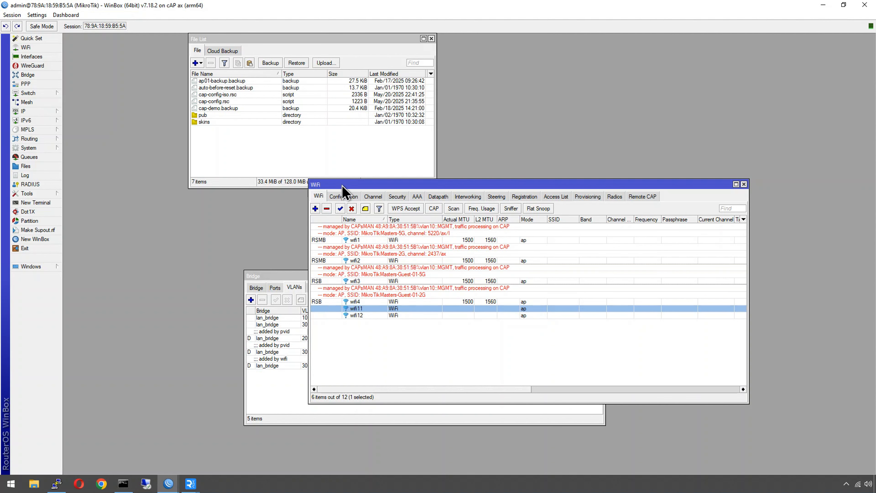
- Move the WiFi window aside, list the cAP's VXLAN interfaces, and widen the Name column for the vxlan30::GUEST entry
{"action": "left_click_drag", "start_coordinate": [342, 185], "coordinate": [421, 130]}
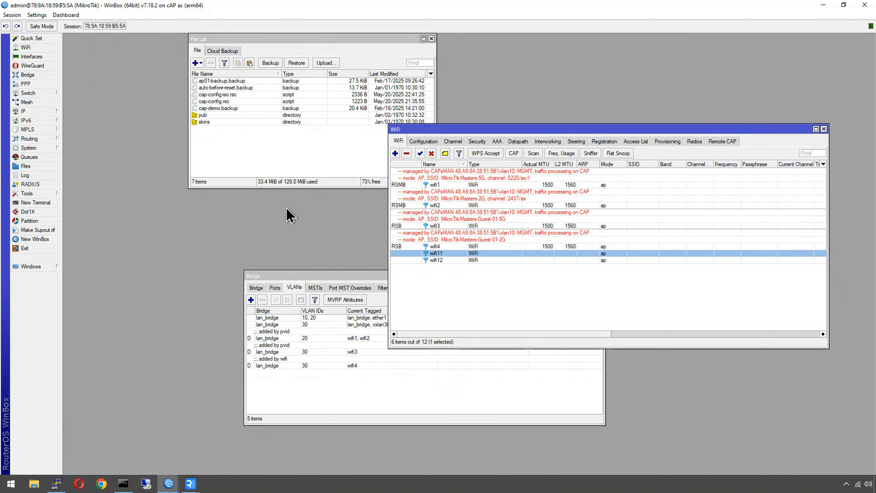
{"action": "left_click", "coordinate": [33, 56]}
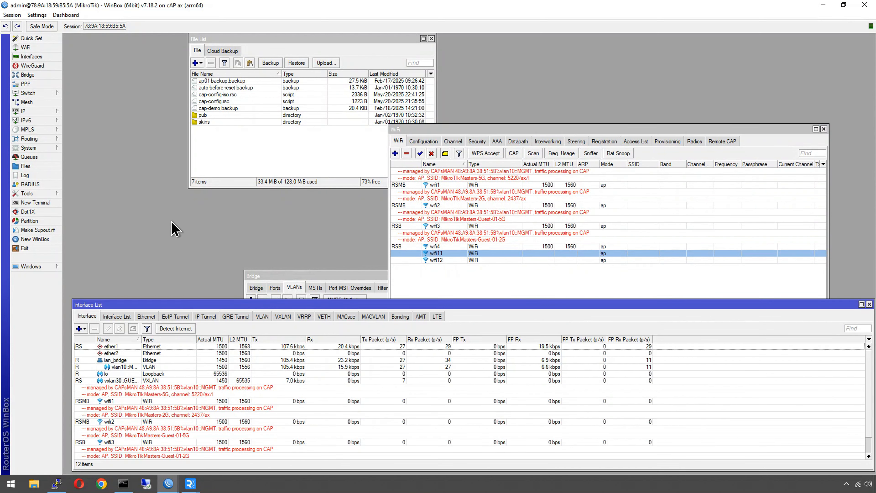
{"action": "left_click", "coordinate": [283, 317]}
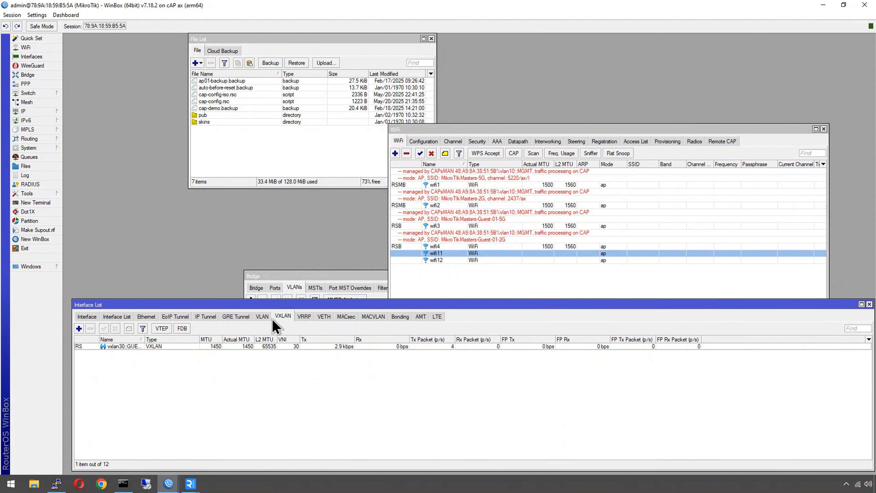
{"action": "left_click", "coordinate": [134, 347]}
{"action": "left_click_drag", "start_coordinate": [145, 340], "coordinate": [174, 339]}
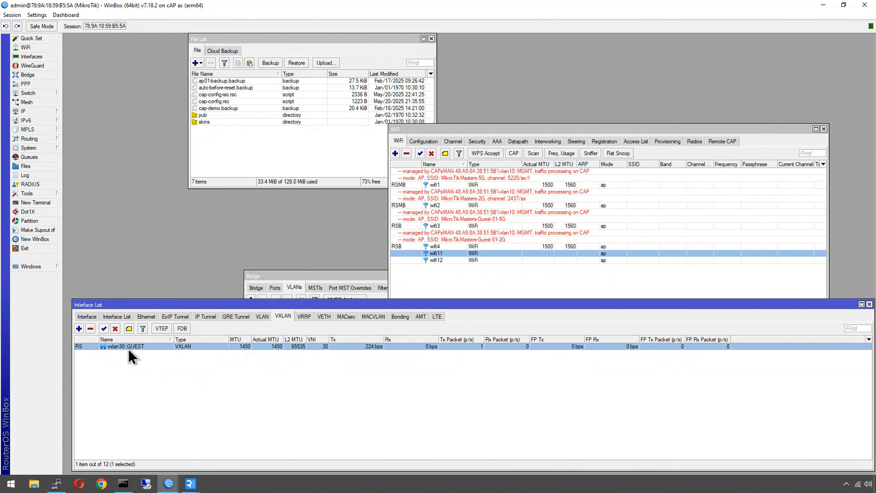
- Check the remote VTEP entries of the cAP's vxlan30::GUEST interface, close the list, and move the interface list window up
{"action": "left_click", "coordinate": [162, 329]}
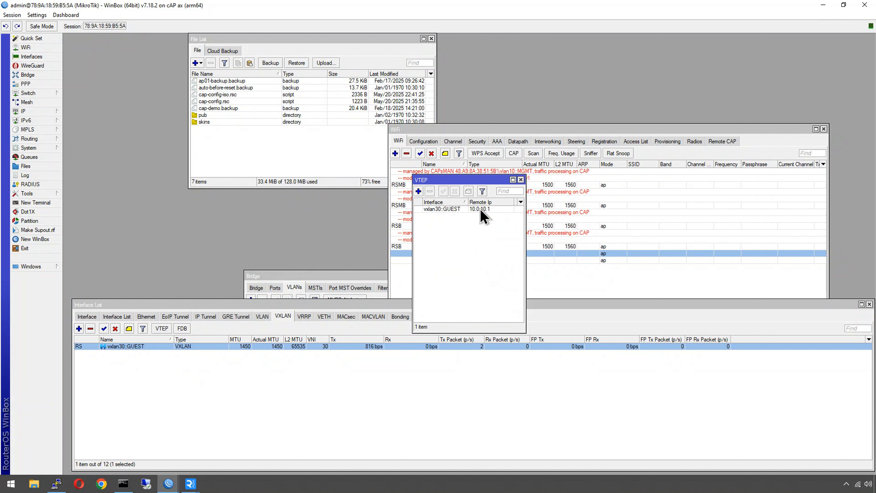
{"action": "left_click", "coordinate": [521, 180]}
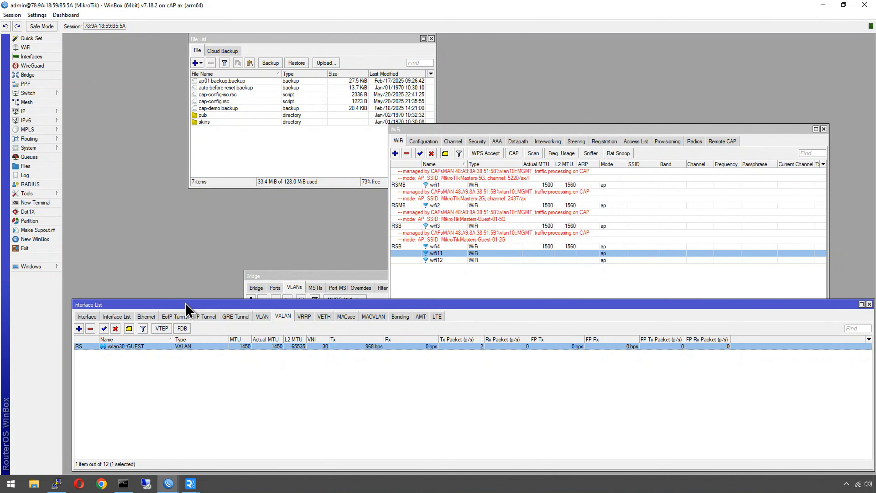
{"action": "left_click_drag", "start_coordinate": [185, 303], "coordinate": [201, 259]}
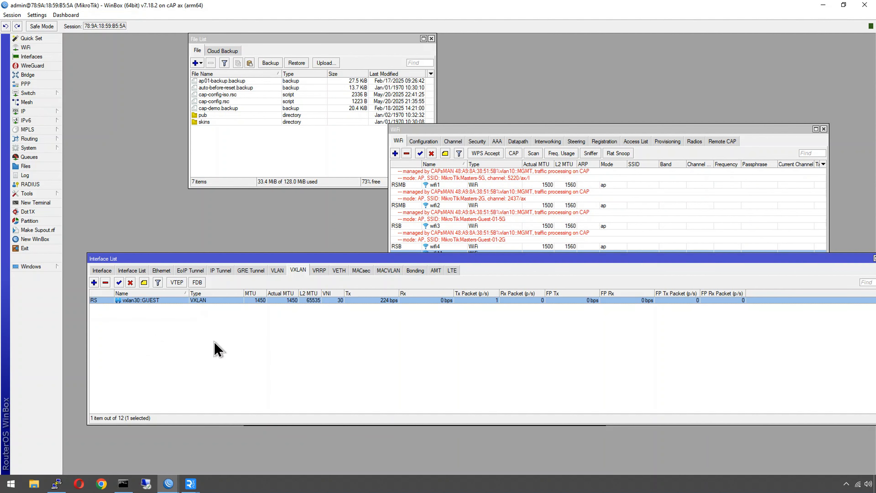
- Switch to the ROUTER01 session, check its VTEP entries for vxlan30::GUEST, and close the list
{"action": "mouse_move", "coordinate": [169, 483]}
{"action": "left_click", "coordinate": [100, 460]}
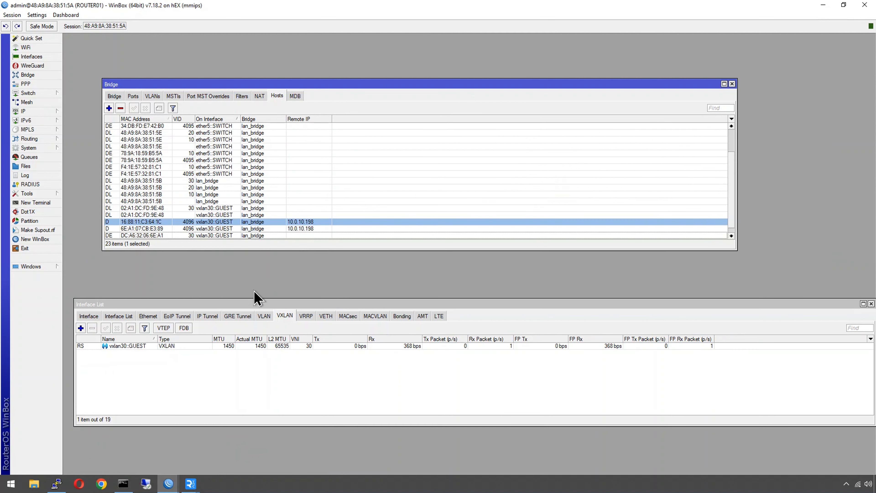
{"action": "left_click", "coordinate": [164, 328]}
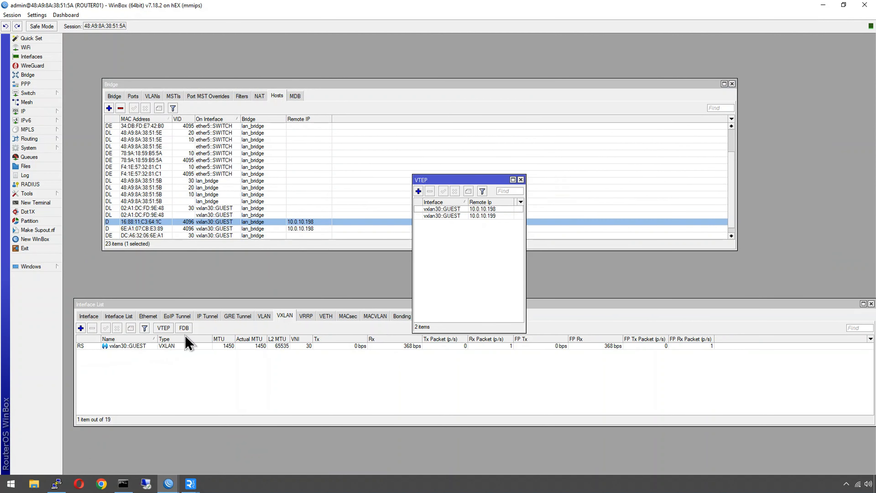
{"action": "left_click", "coordinate": [520, 180]}
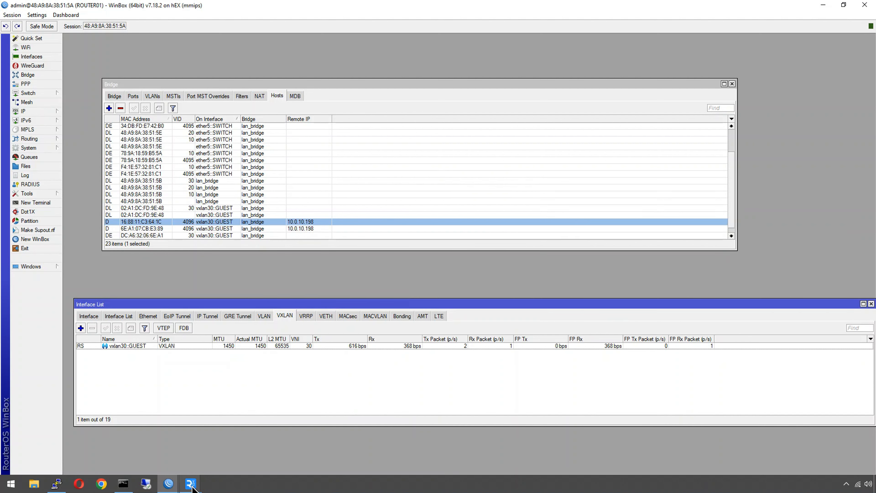
- Connect the Windows PC to the MikroTikMasters-Guest-01-2G wireless network
{"action": "left_click", "coordinate": [859, 486]}
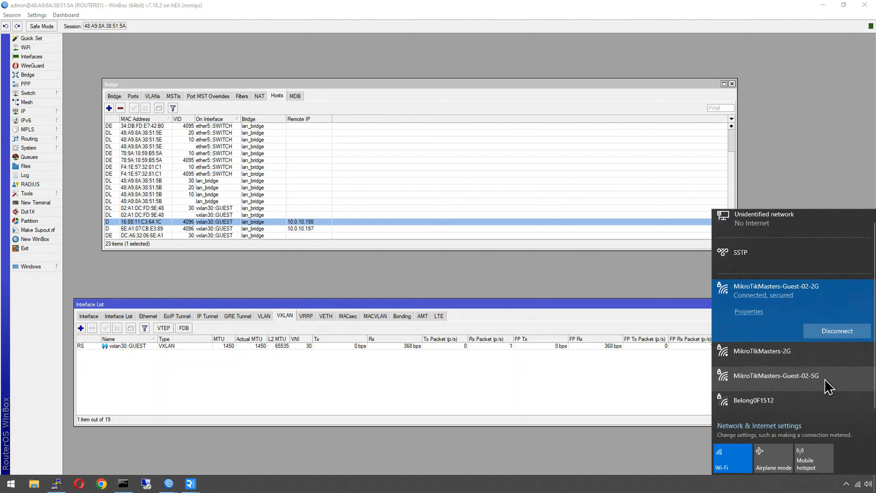
{"action": "scroll", "coordinate": [804, 386], "scroll_direction": "down", "scroll_amount": 2}
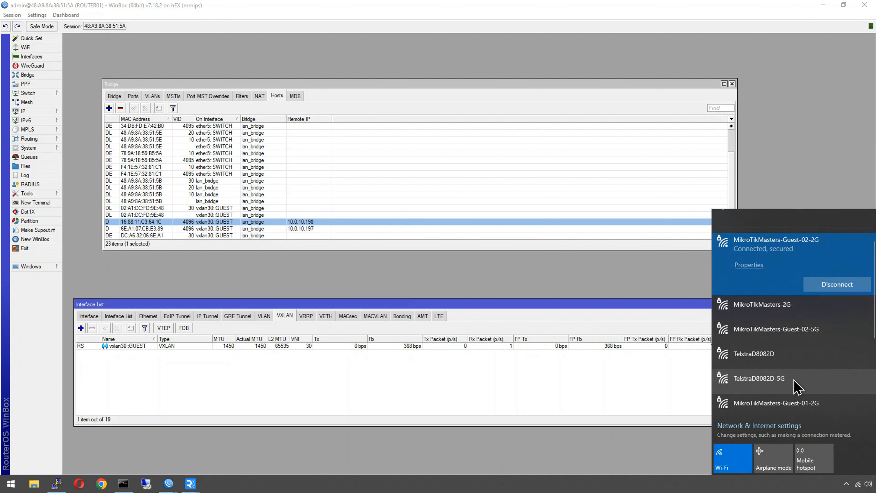
{"action": "scroll", "coordinate": [795, 379], "scroll_direction": "down", "scroll_amount": 3}
{"action": "left_click", "coordinate": [810, 324]}
{"action": "left_click", "coordinate": [827, 328]}
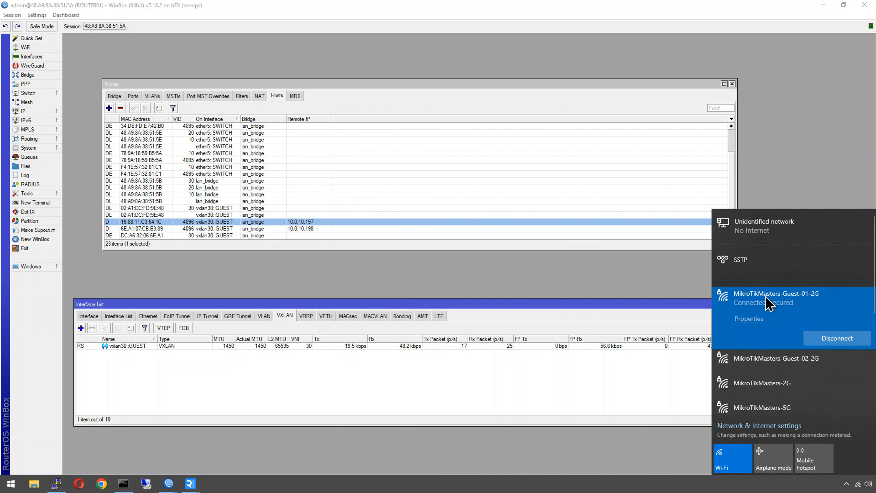
- In Command Prompt, ping the guest gateway 10.0.30.1 from the PC, stopping after a couple of replies
{"action": "left_click", "coordinate": [123, 483]}
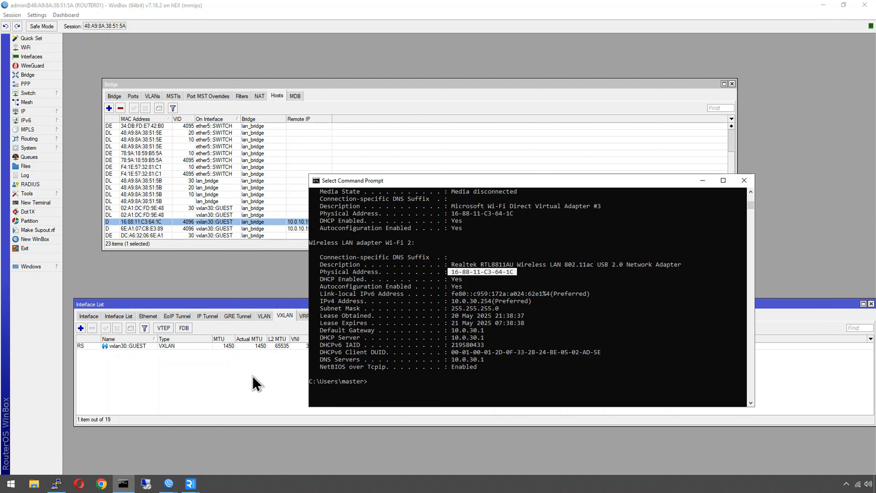
{"action": "type", "text": "ping 10.0.30.1"}
{"action": "key", "text": "Return"}
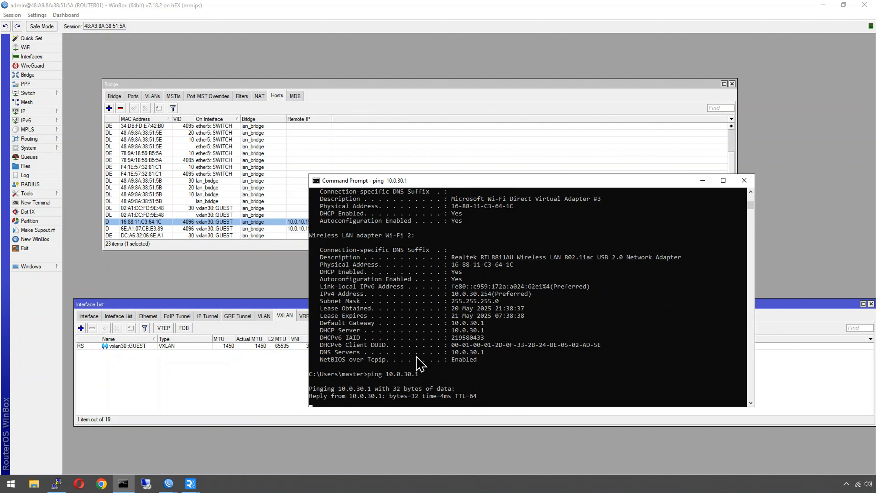
{"action": "key", "text": "ctrl+c"}
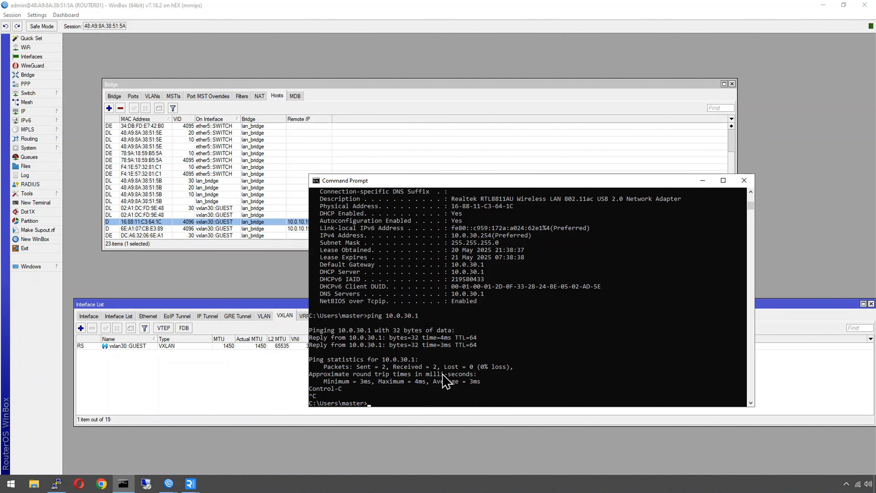
- Switch to the SONIC remote desktop and connect the Raspberry Pi to MikroTikMasters-Guest-02-2G with its stored pre-shared key
{"action": "mouse_move", "coordinate": [191, 484]}
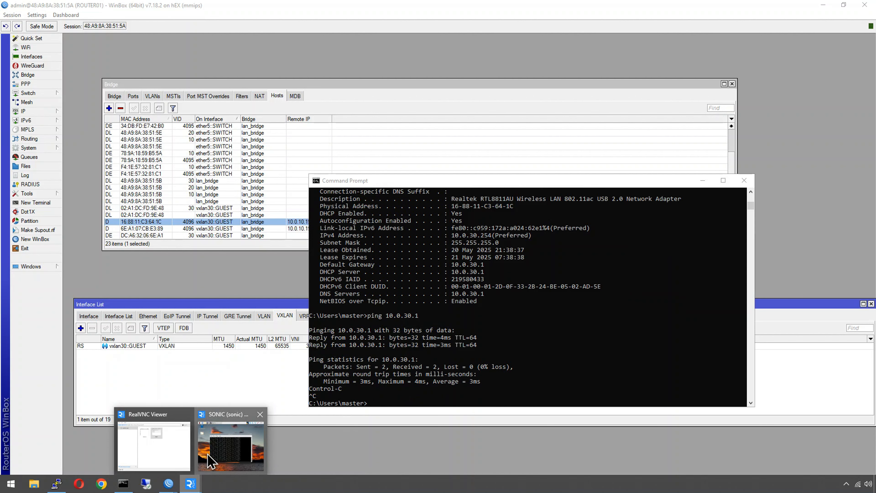
{"action": "left_click", "coordinate": [242, 444]}
{"action": "left_click", "coordinate": [635, 83]}
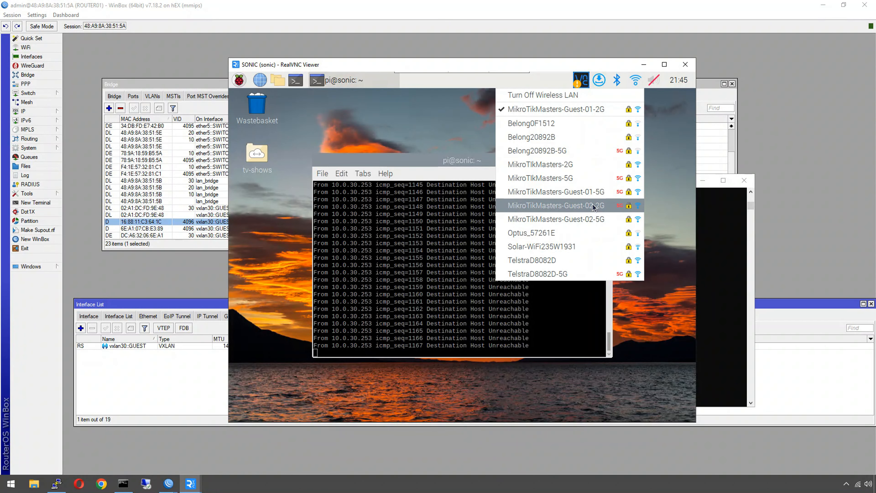
{"action": "left_click", "coordinate": [595, 192]}
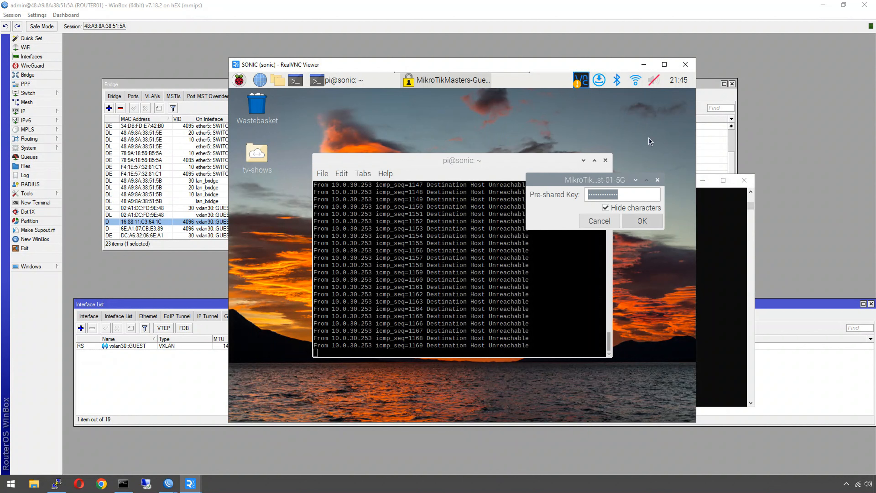
{"action": "left_click", "coordinate": [636, 80]}
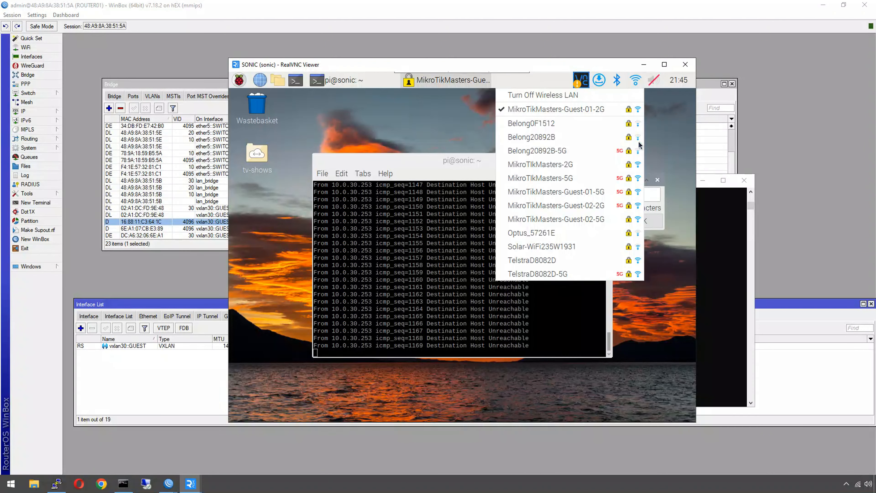
{"action": "left_click", "coordinate": [575, 206]}
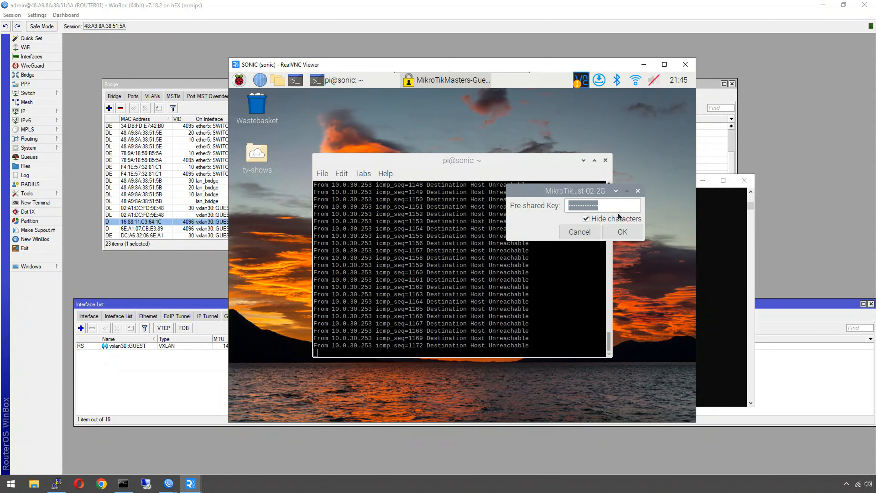
{"action": "left_click", "coordinate": [621, 231]}
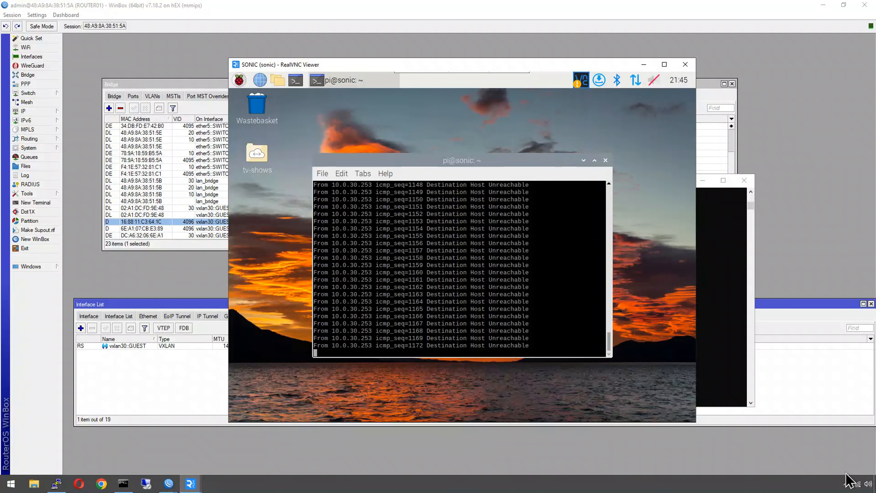
- Check which guest Wi-Fi network the Windows PC and the Raspberry Pi are each connected to
{"action": "left_click", "coordinate": [867, 484]}
{"action": "left_click", "coordinate": [858, 485]}
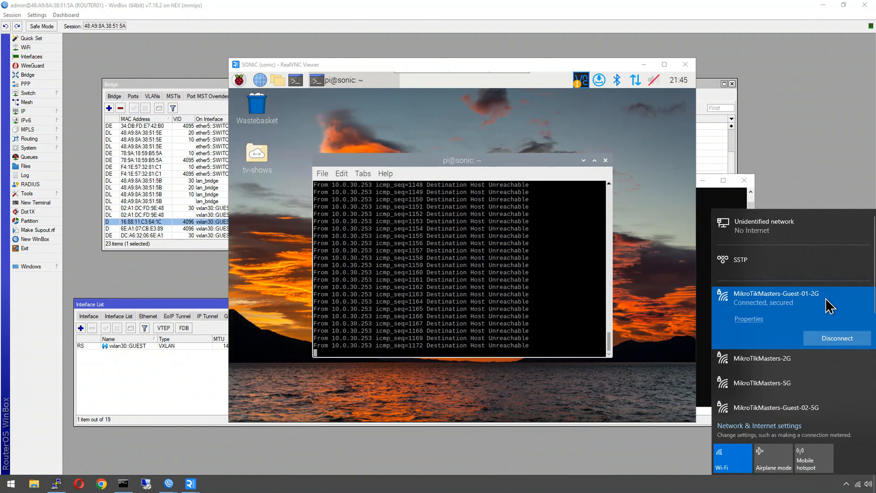
{"action": "left_click", "coordinate": [636, 80]}
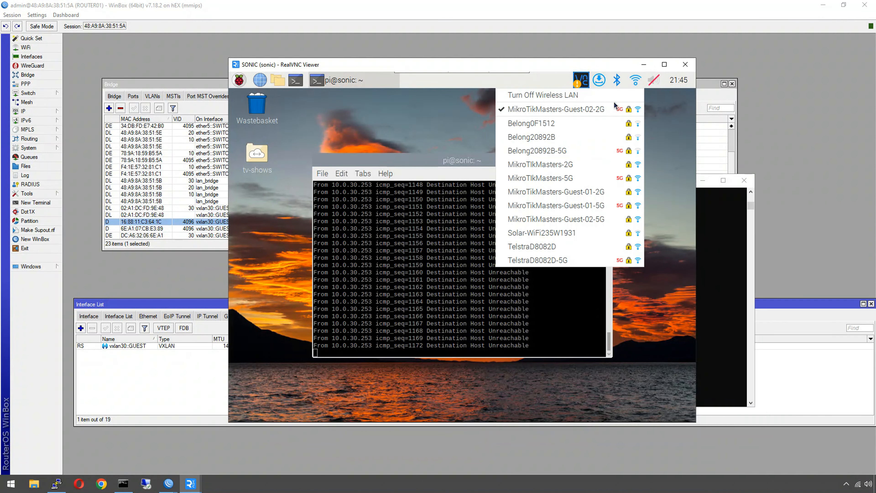
- Display the PC's IP configuration in Command Prompt and copy the Wi-Fi 2 adapter's IPv4 address
{"action": "left_click", "coordinate": [724, 390]}
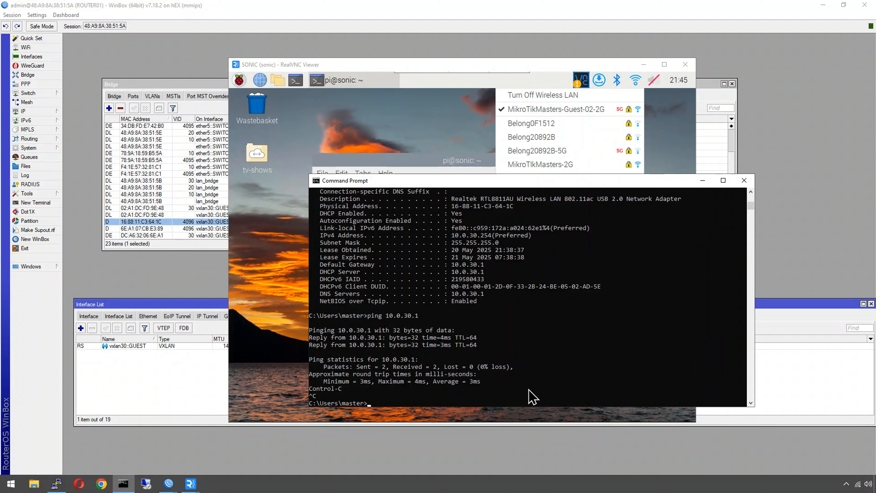
{"action": "key", "text": "Up"}
{"action": "key", "text": "Up"}
{"action": "key", "text": "Return"}
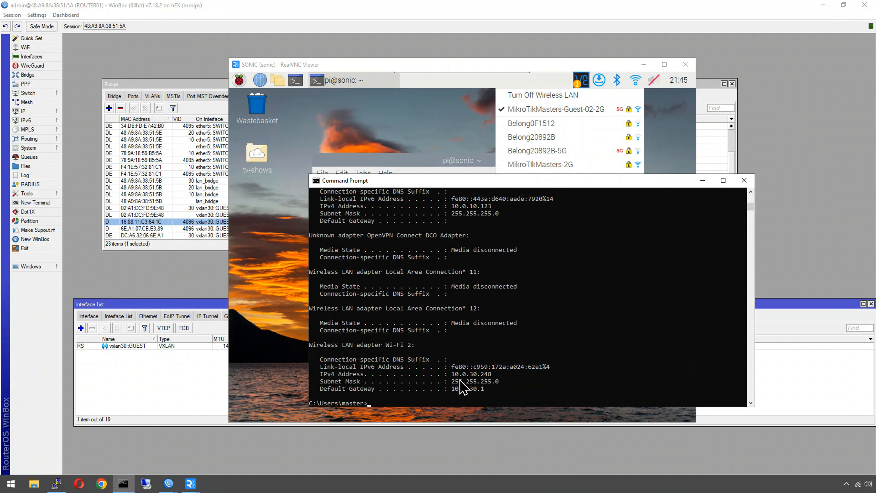
{"action": "left_click_drag", "start_coordinate": [492, 376], "coordinate": [455, 376]}
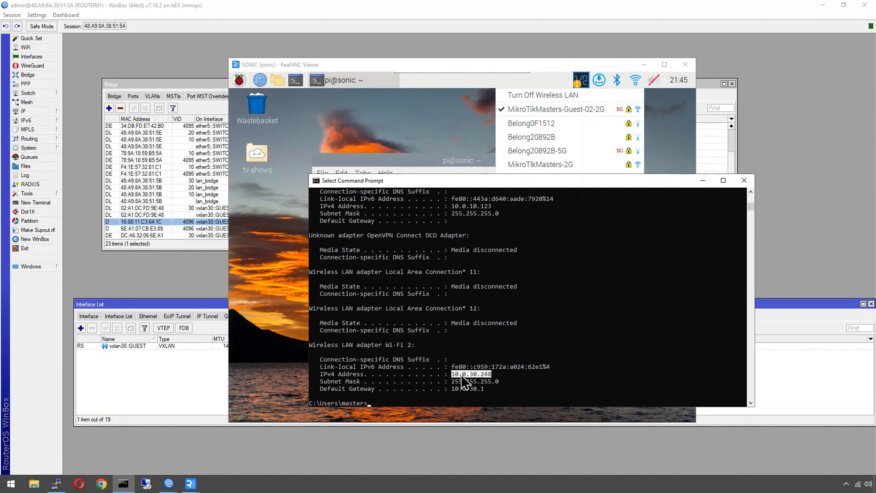
{"action": "right_click", "coordinate": [462, 375]}
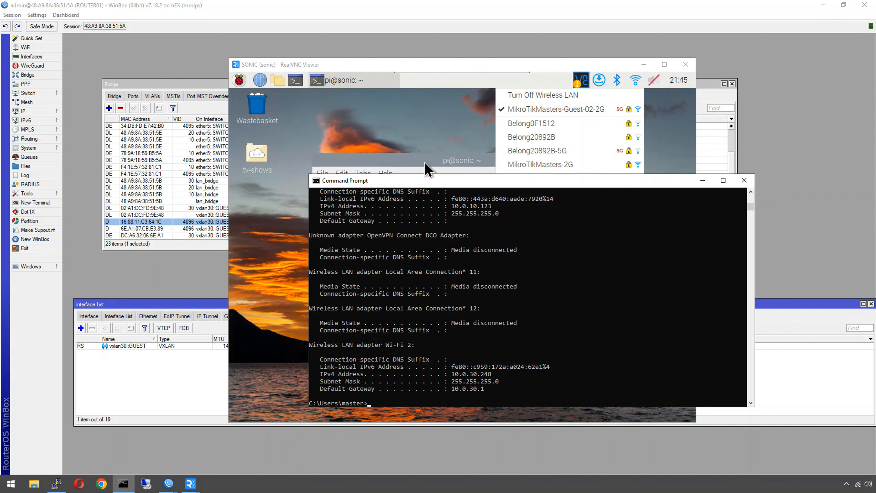
- Move Command Prompt aside, stop the Raspberry Pi's running ping, and ping the PC at 10.0.30.248 from its terminal
{"action": "left_click_drag", "start_coordinate": [380, 186], "coordinate": [453, 332]}
{"action": "left_click", "coordinate": [419, 224]}
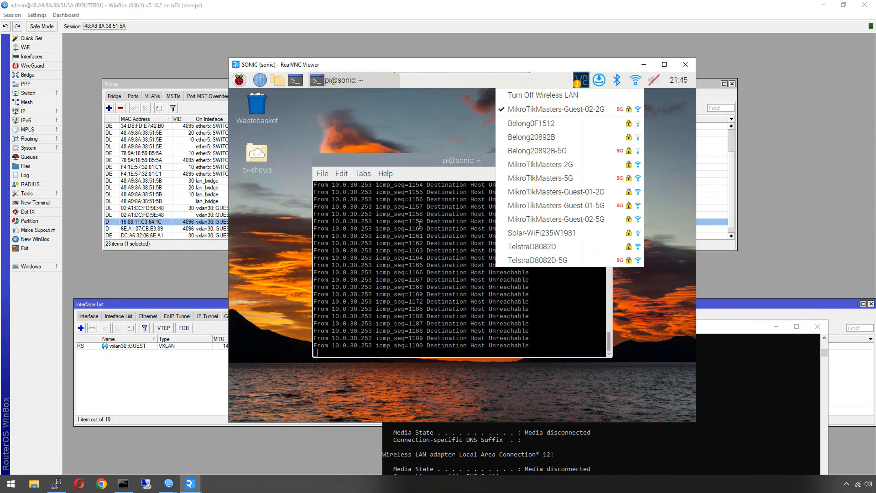
{"action": "key", "text": "ctrl+c"}
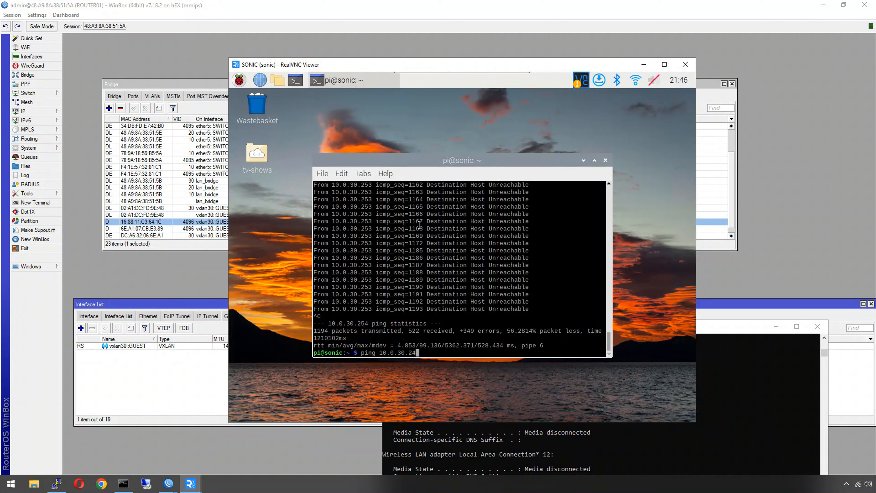
{"action": "type", "text": "8"}
{"action": "key", "text": "Return"}
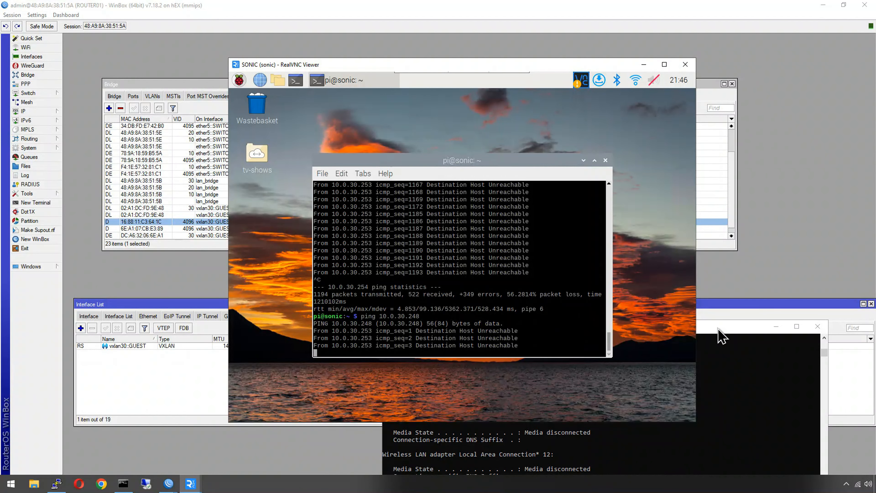
- Arrange the Command Prompt and SONIC windows to show both, stop the Pi's ping, and run ifconfig on the Pi
{"action": "left_click", "coordinate": [713, 334]}
{"action": "left_click_drag", "start_coordinate": [619, 328], "coordinate": [658, 211]}
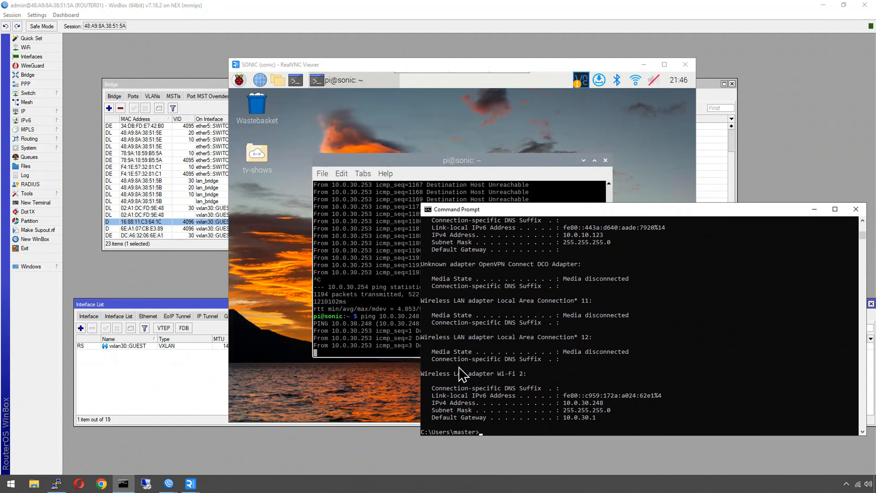
{"action": "left_click_drag", "start_coordinate": [347, 68], "coordinate": [225, 65]}
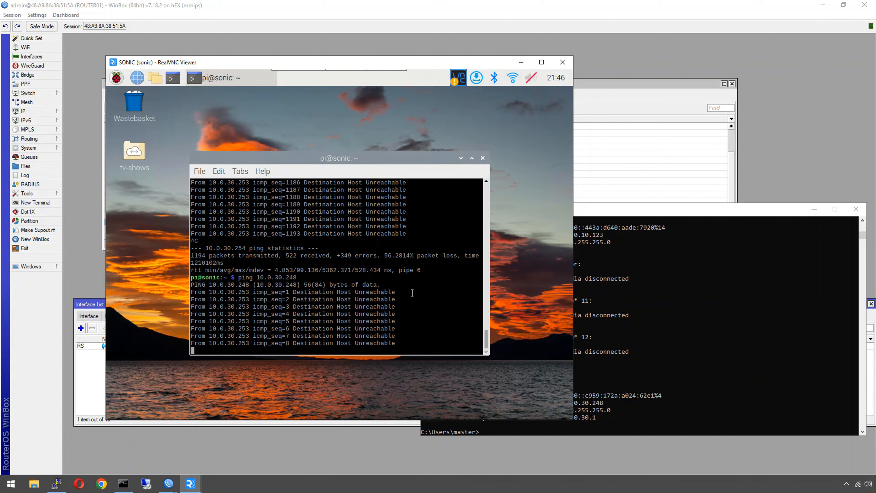
{"action": "key", "text": "ctrl+c"}
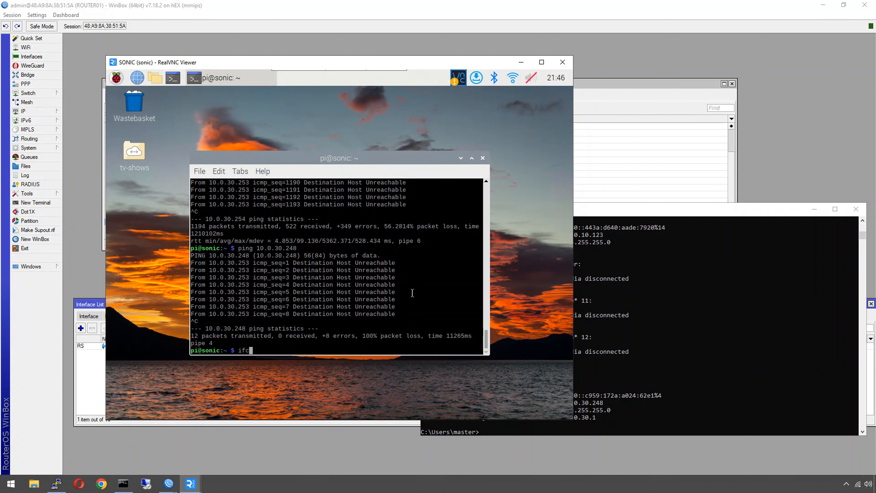
{"action": "type", "text": "ifconfig"}
{"action": "key", "text": "Return"}
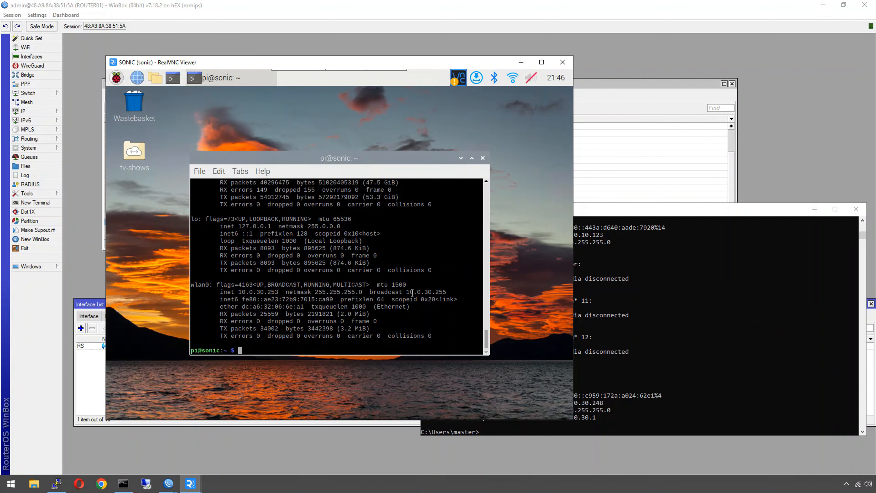
- From the PC's Command Prompt, ping the Raspberry Pi at 10.0.30.253
{"action": "left_click", "coordinate": [721, 397]}
{"action": "type", "text": "pi"}
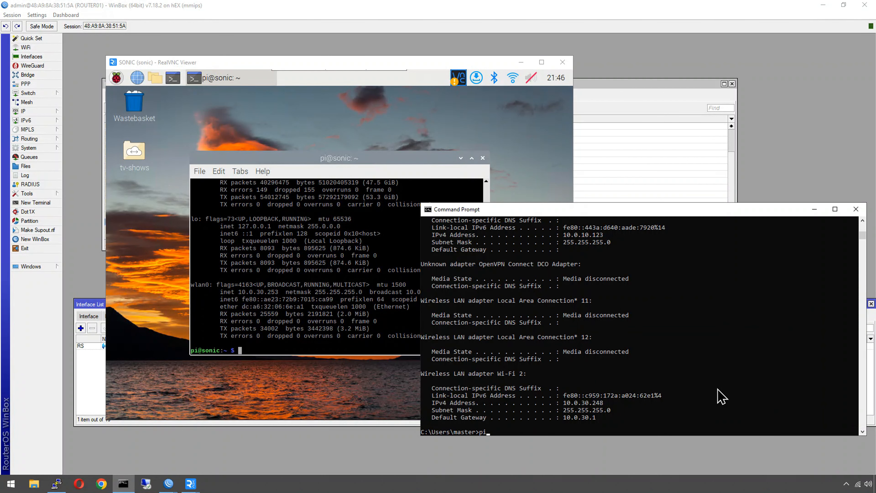
{"action": "type", "text": "ng 10.0.30.253"}
{"action": "key", "text": "Return"}
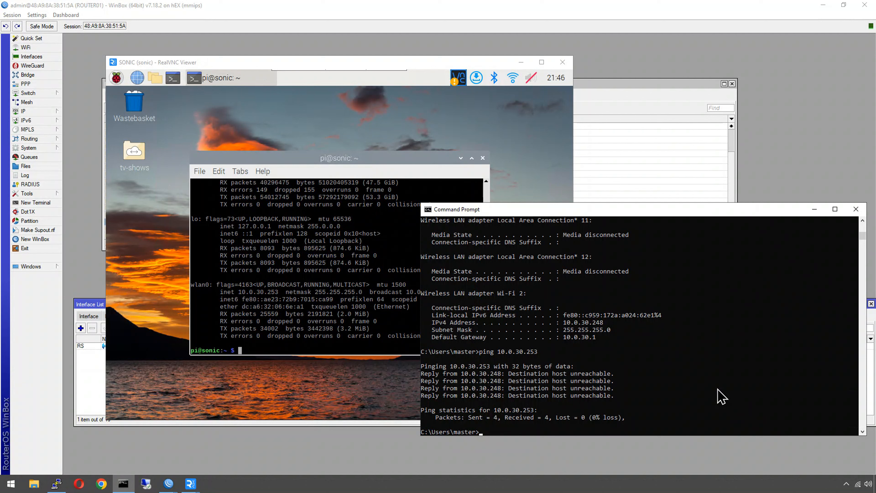
- Test the PC's internet access by pinging 1.1.1.1 from Command Prompt, then stop the ping
{"action": "left_click", "coordinate": [283, 330]}
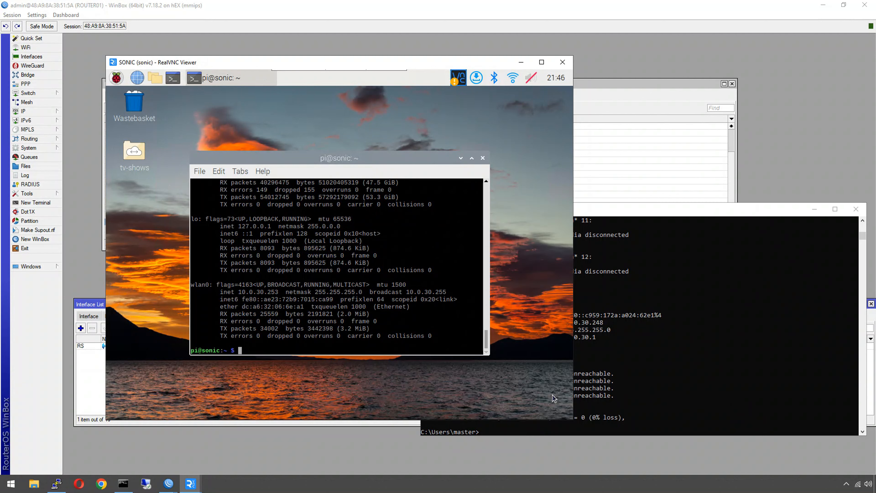
{"action": "left_click", "coordinate": [599, 411]}
{"action": "type", "text": "ping "}
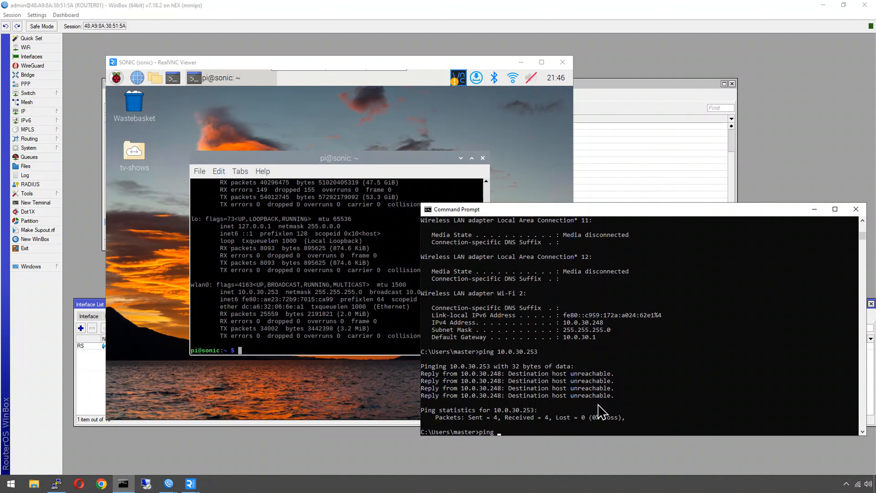
{"action": "type", "text": "1.1.1.1"}
{"action": "key", "text": "Return"}
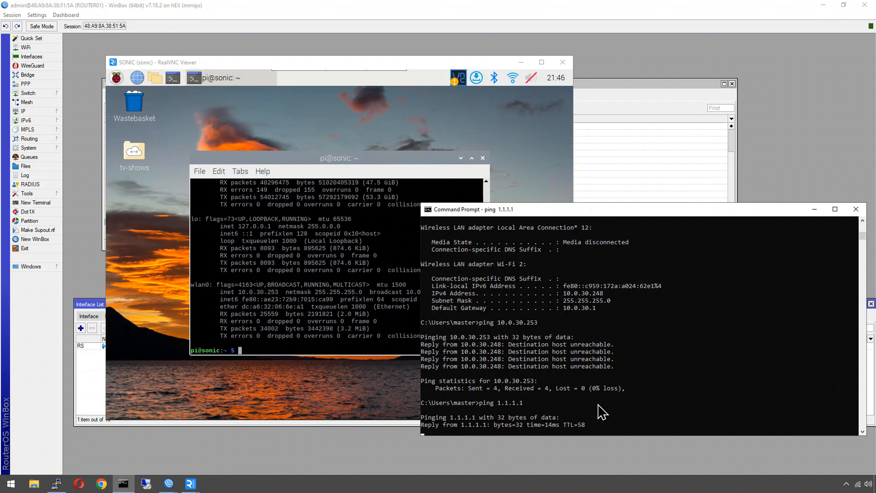
{"action": "key", "text": "ctrl+c"}
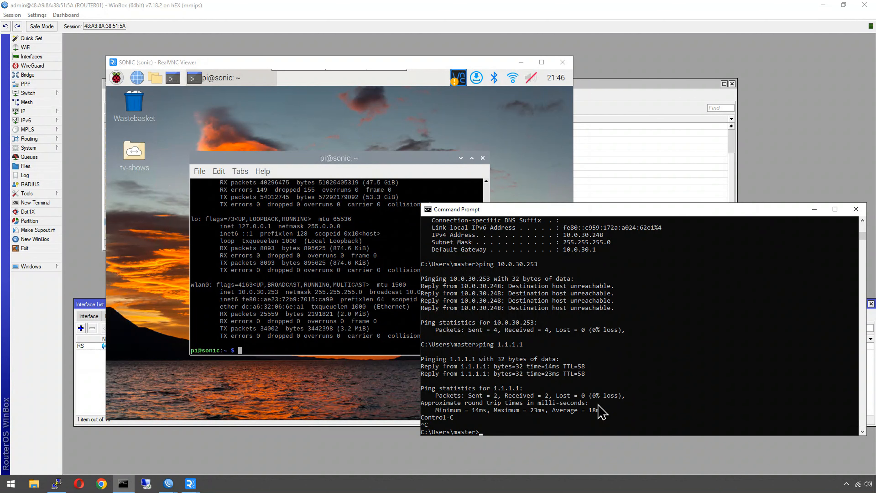
- Trace the route to 1.1.1.1 without name resolution, stop the trace early, and return to the ROUTER01 session
{"action": "type", "text": "tracert -d 1.1.1.1"}
{"action": "key", "text": "Return"}
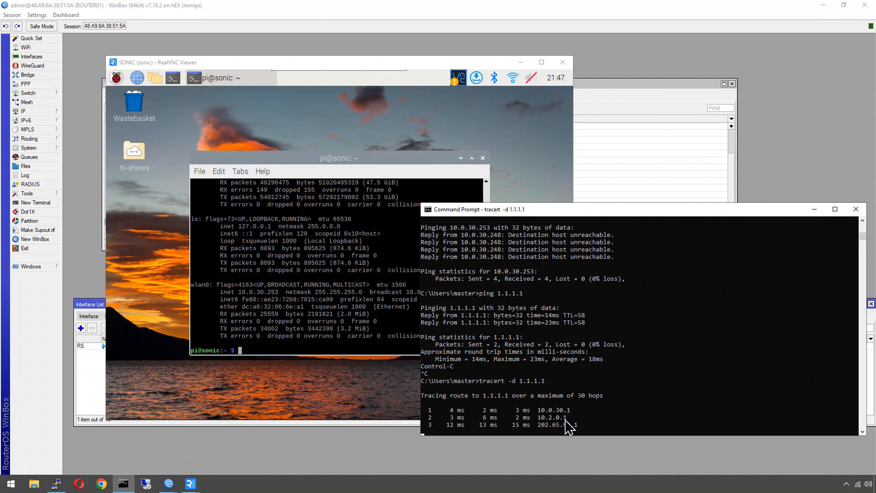
{"action": "key", "text": "ctrl+c"}
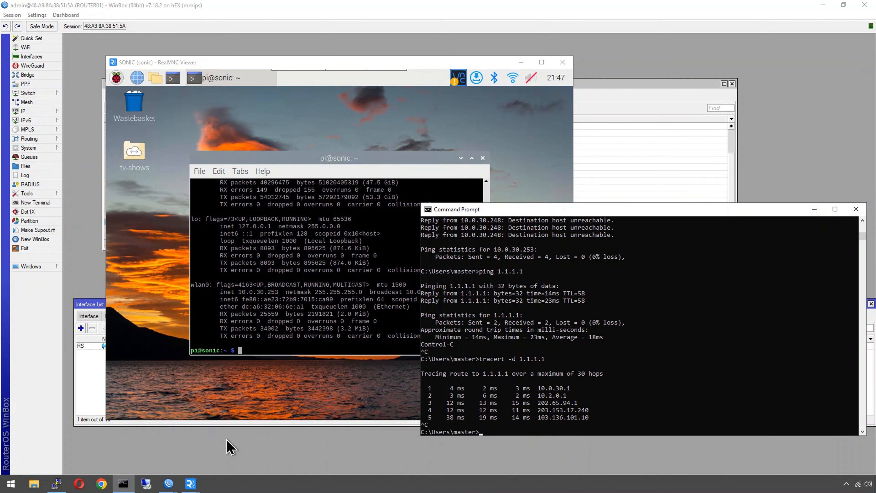
{"action": "left_click", "coordinate": [166, 461]}
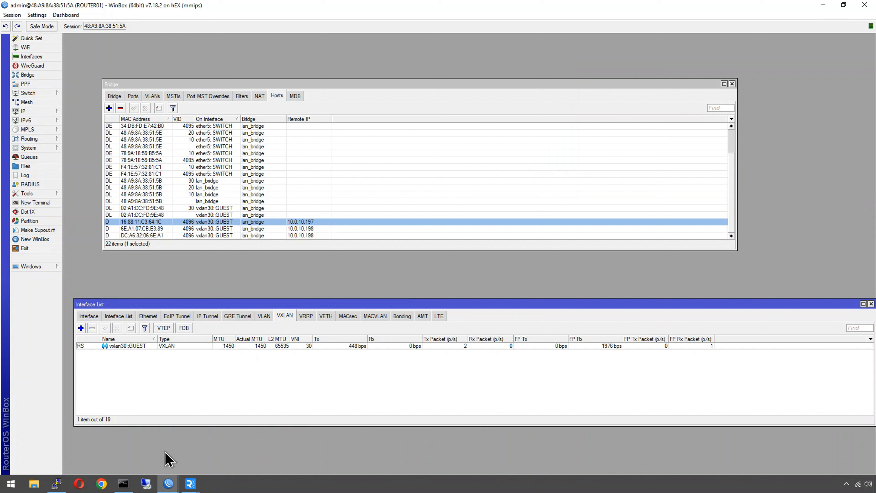